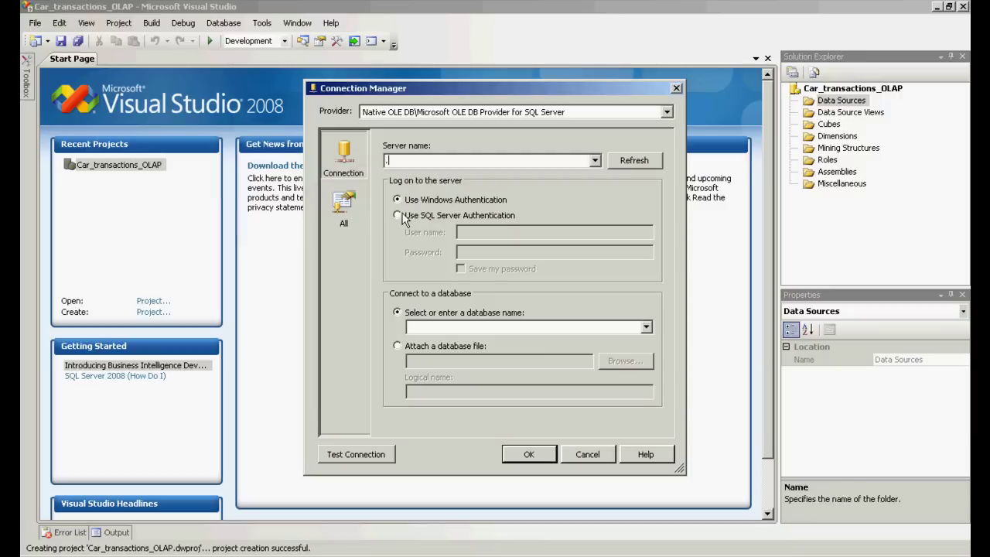
# - Connect to car_transactions with a SQL Server login and saved password, and confirm the test connection succeeds
pyautogui.click(397, 215)
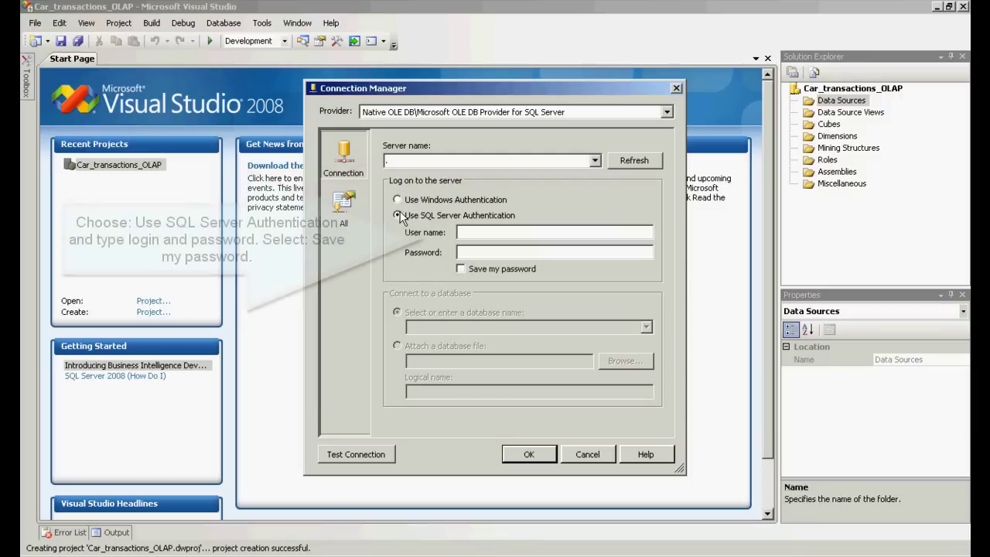
pyautogui.click(472, 233)
pyautogui.write('artur')
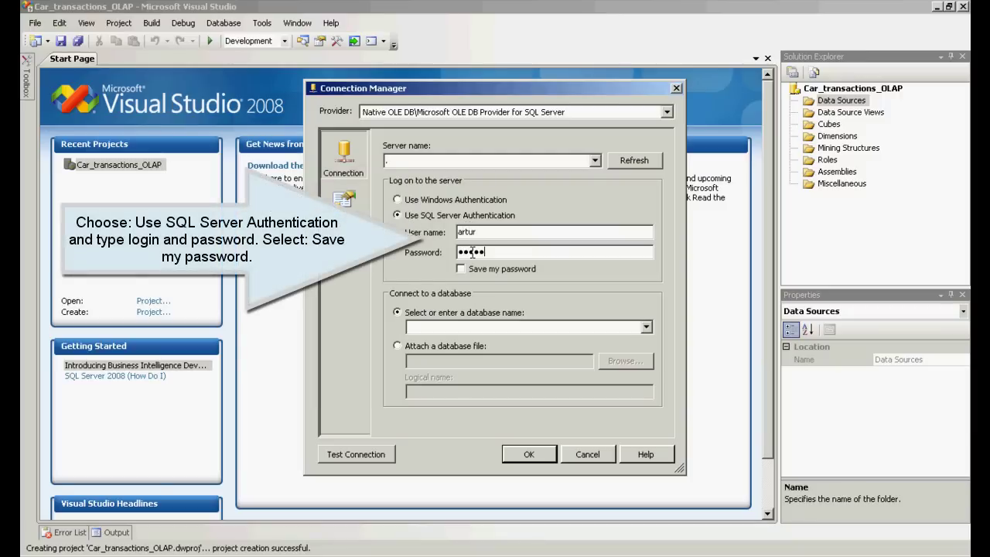
pyautogui.click(461, 269)
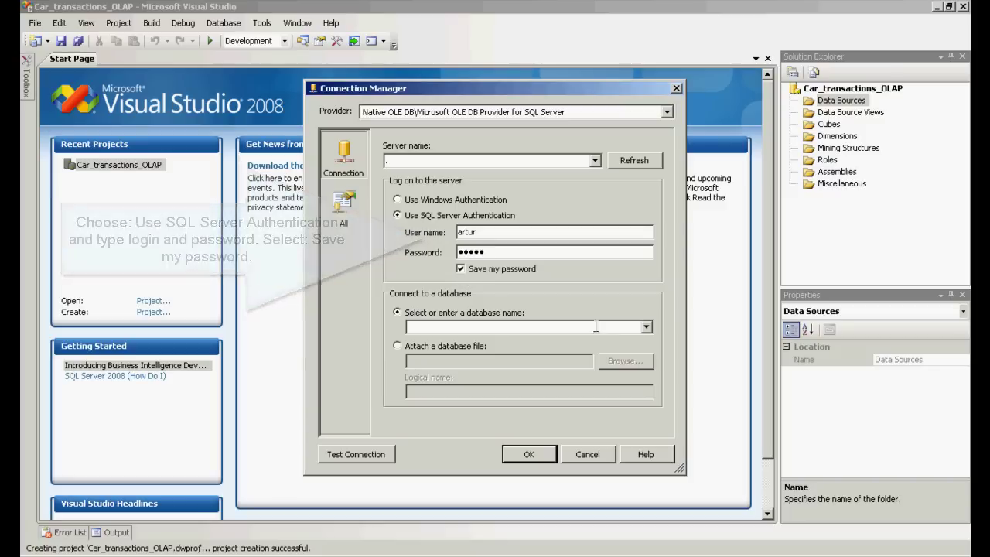
pyautogui.click(649, 329)
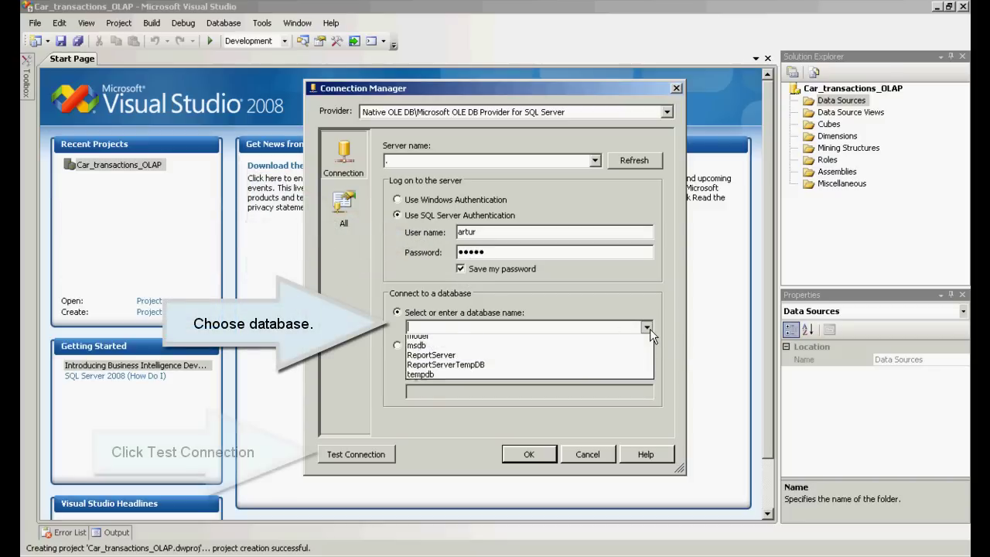
pyautogui.click(575, 340)
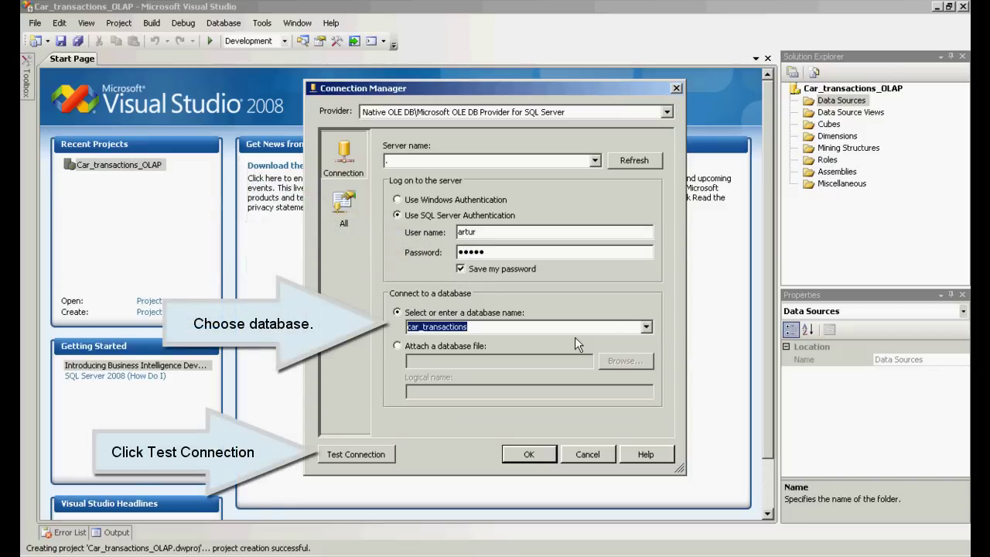
pyautogui.click(369, 455)
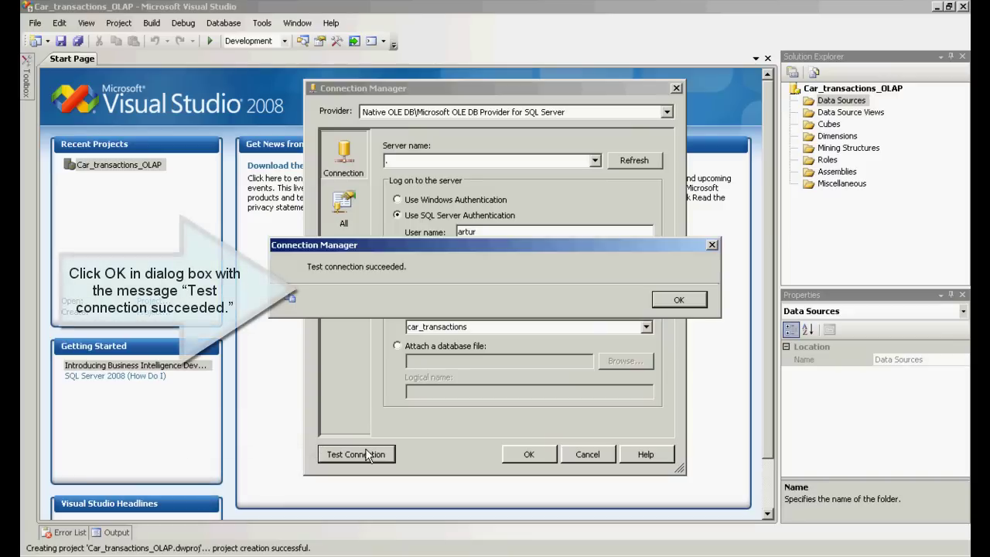
pyautogui.click(677, 303)
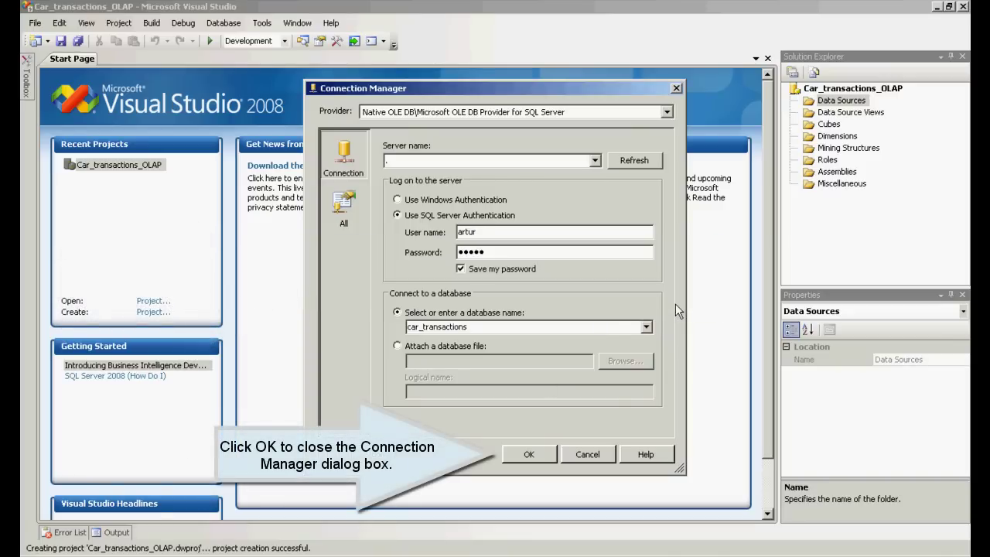
# - Accept the connection and finish the Car Transactions data source, impersonating the service account
pyautogui.click(529, 455)
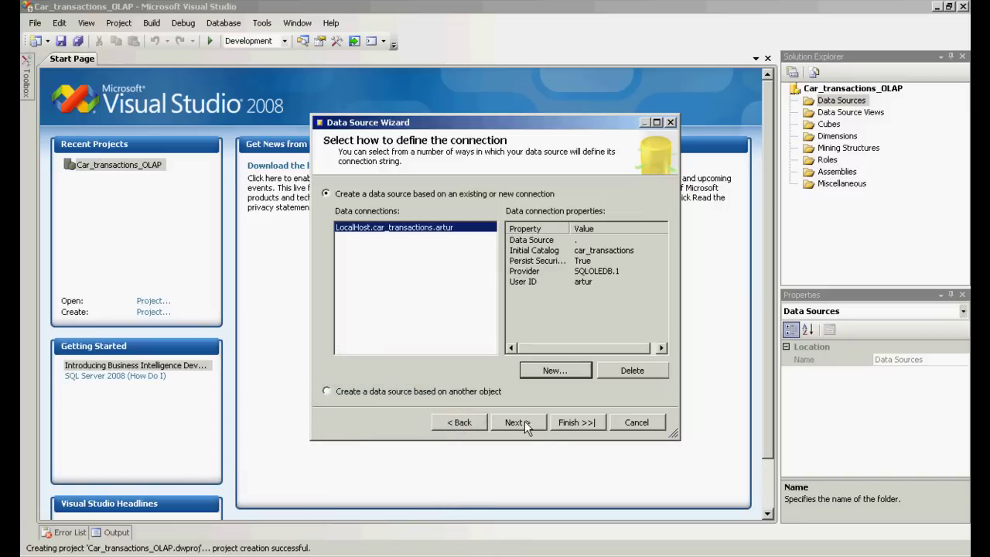
pyautogui.click(524, 422)
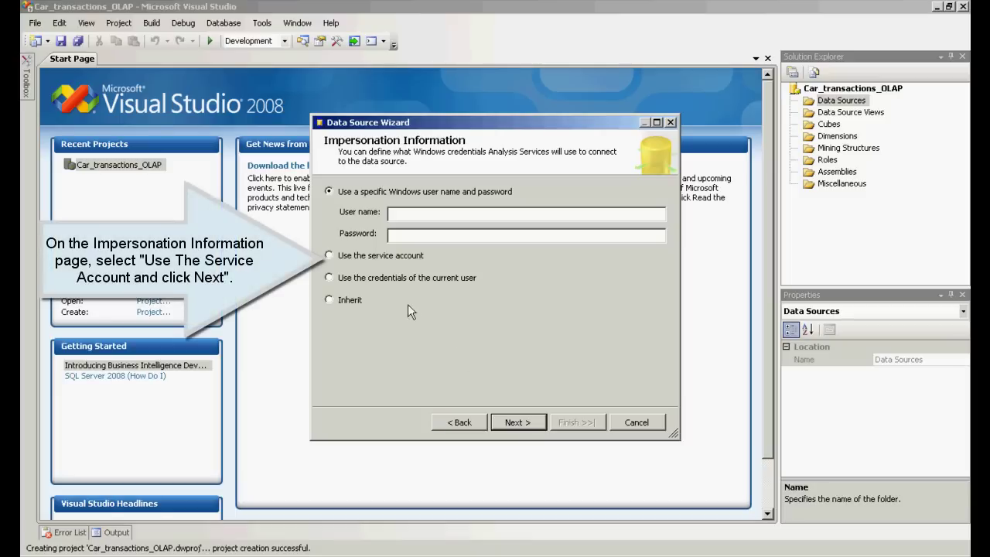
pyautogui.click(329, 256)
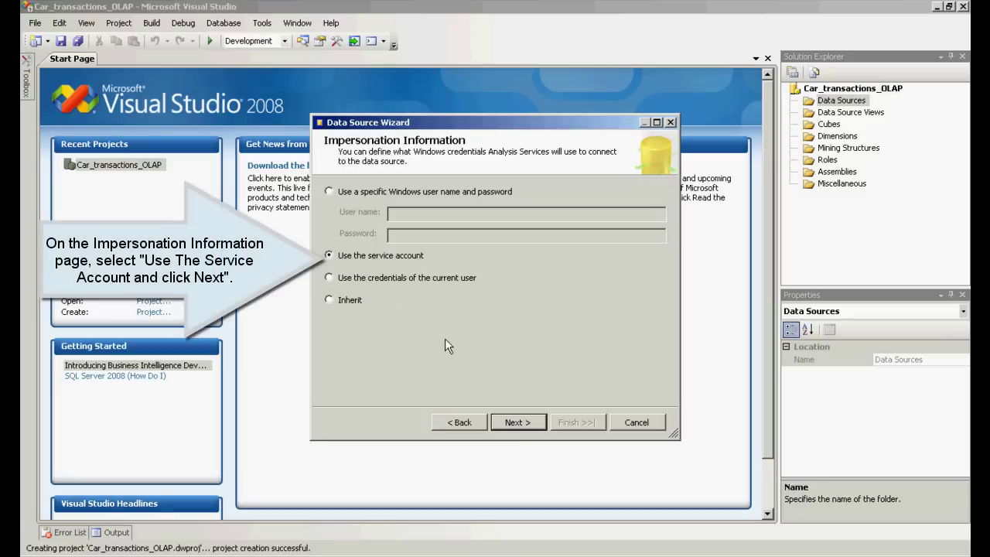
pyautogui.click(520, 424)
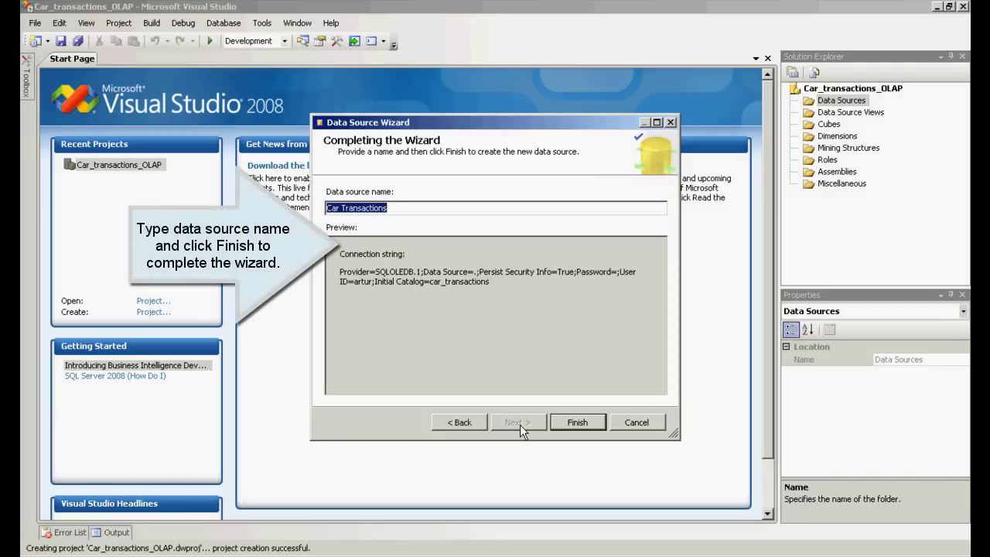
pyautogui.click(576, 423)
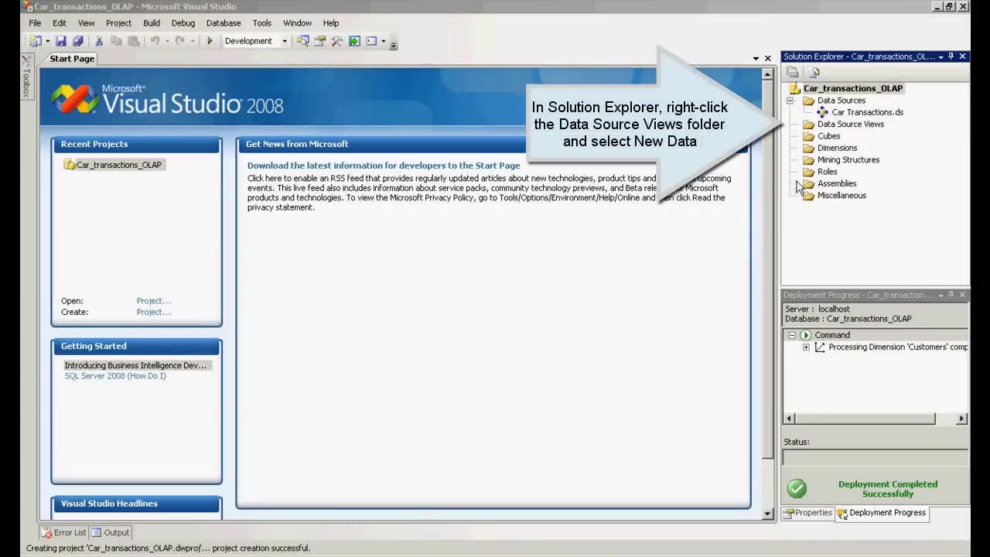
# - Create a default-named data source view from Car Transactions with all tables except sysdiagrams
pyautogui.rightClick(834, 125)
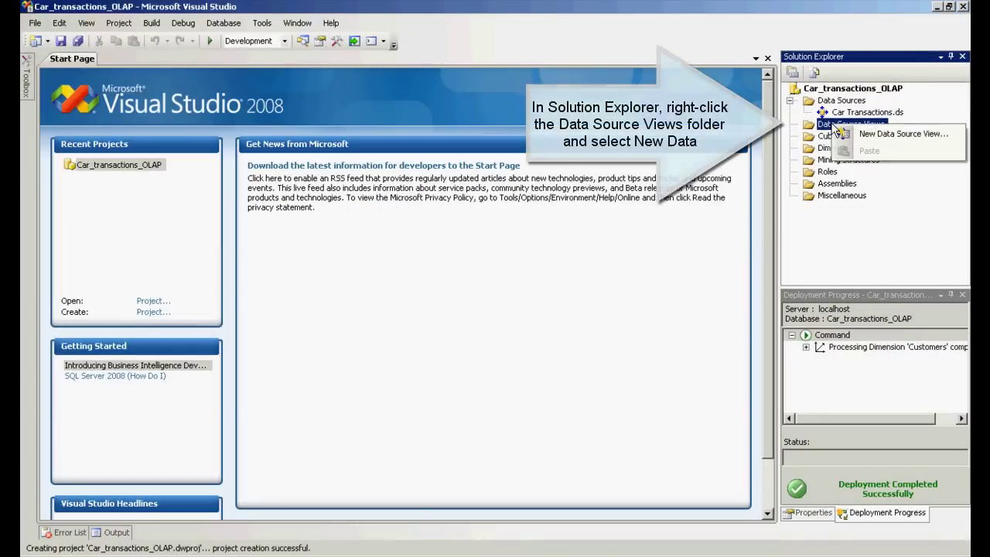
pyautogui.click(844, 133)
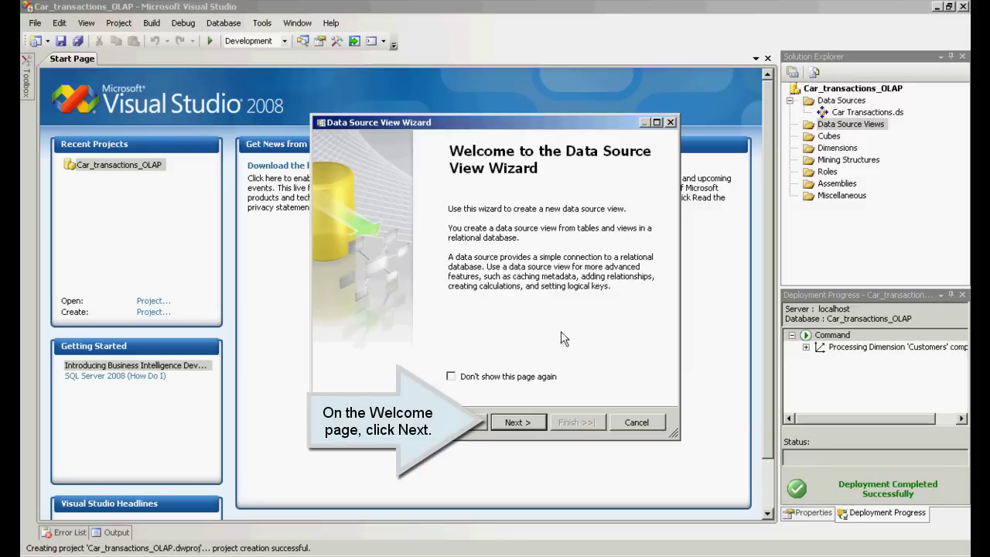
pyautogui.click(516, 422)
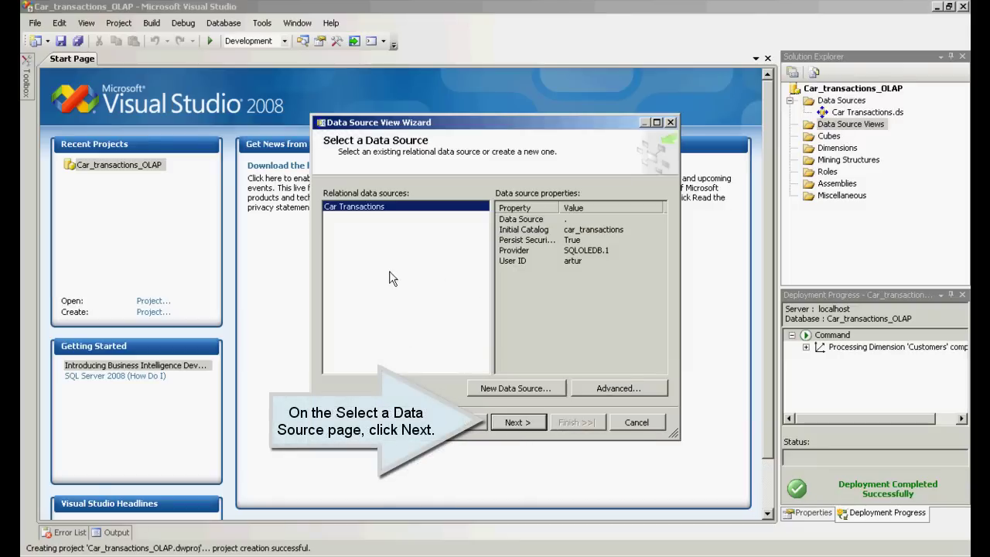
pyautogui.click(510, 422)
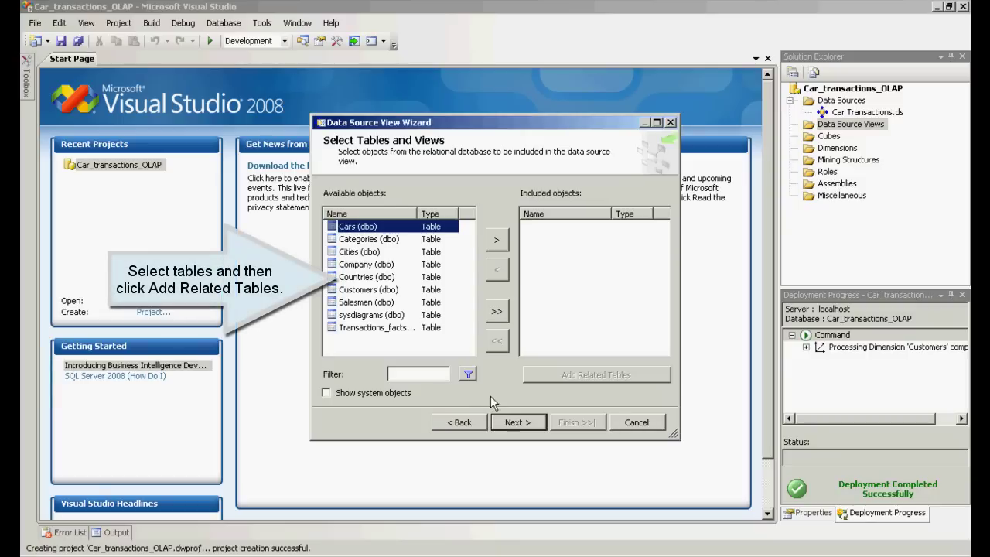
pyautogui.keyDown('shift'); pyautogui.click(359, 328); pyautogui.keyUp('shift')
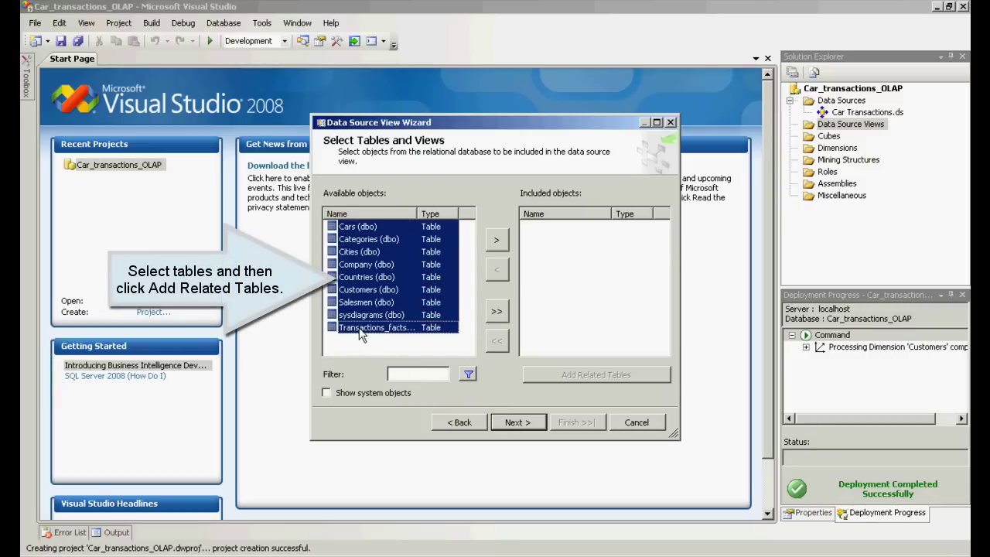
pyautogui.keyDown('ctrl'); pyautogui.click(351, 320); pyautogui.keyUp('ctrl')
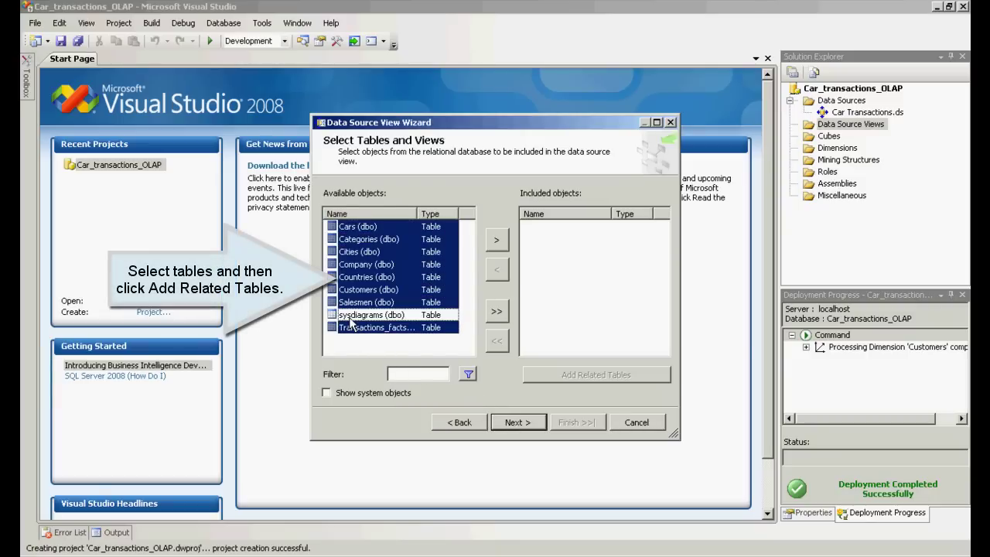
pyautogui.click(497, 241)
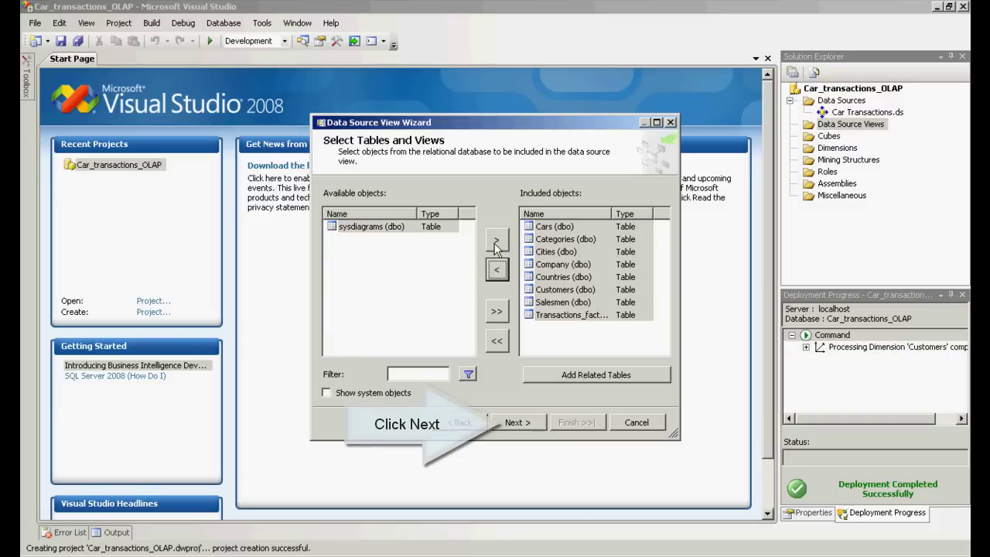
pyautogui.click(516, 423)
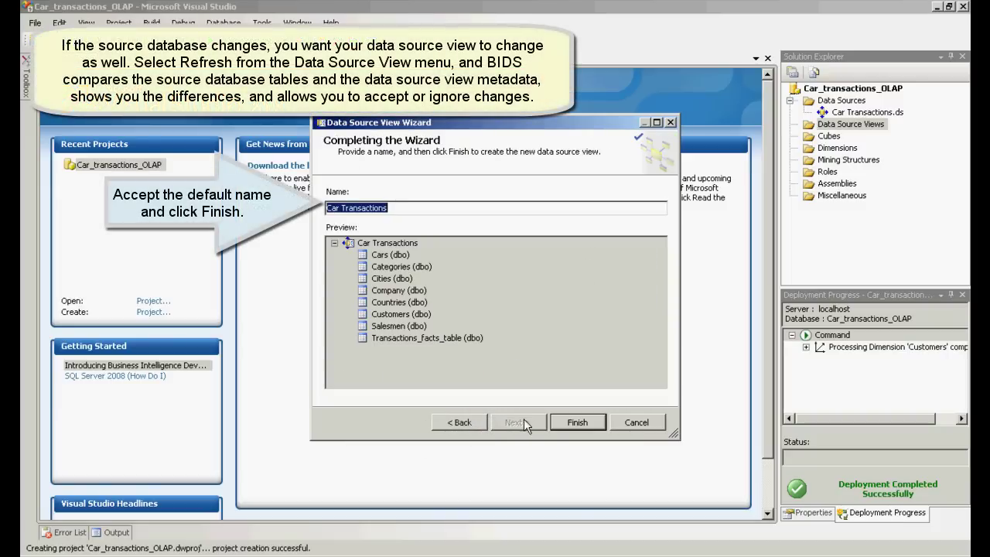
pyautogui.click(565, 422)
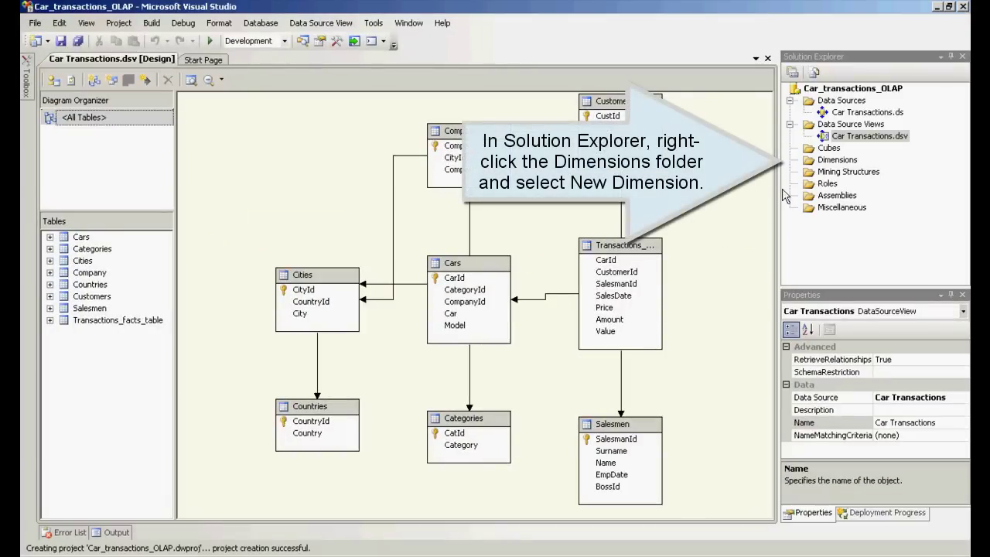
# - Start a new dimension on the Customers table, named by Surname, keeping Cities and Countries related
pyautogui.rightClick(821, 161)
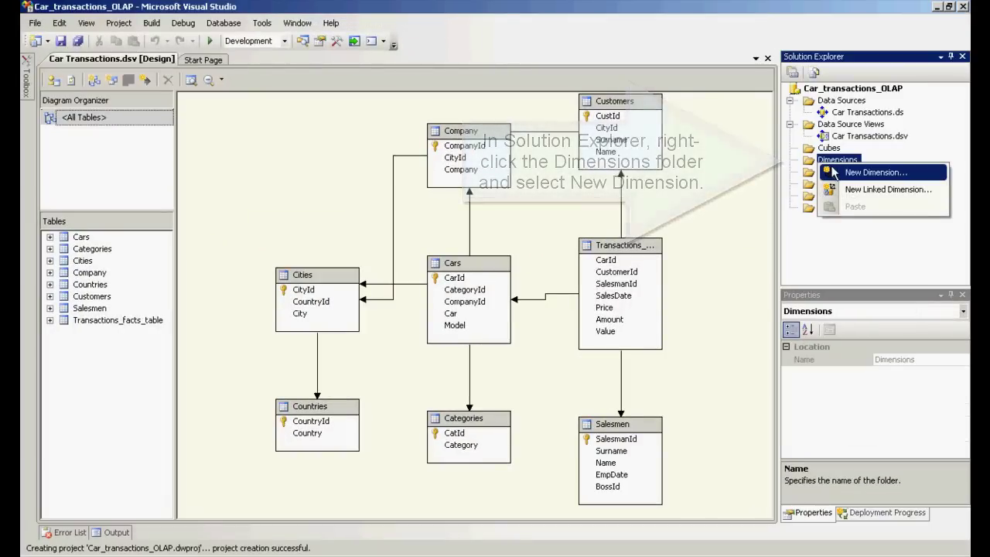
pyautogui.click(838, 170)
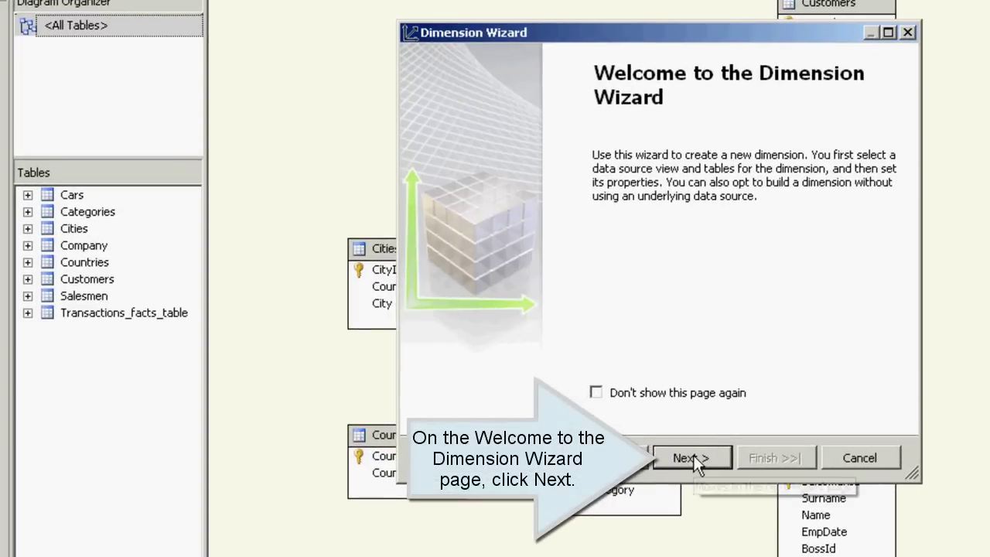
pyautogui.click(693, 457)
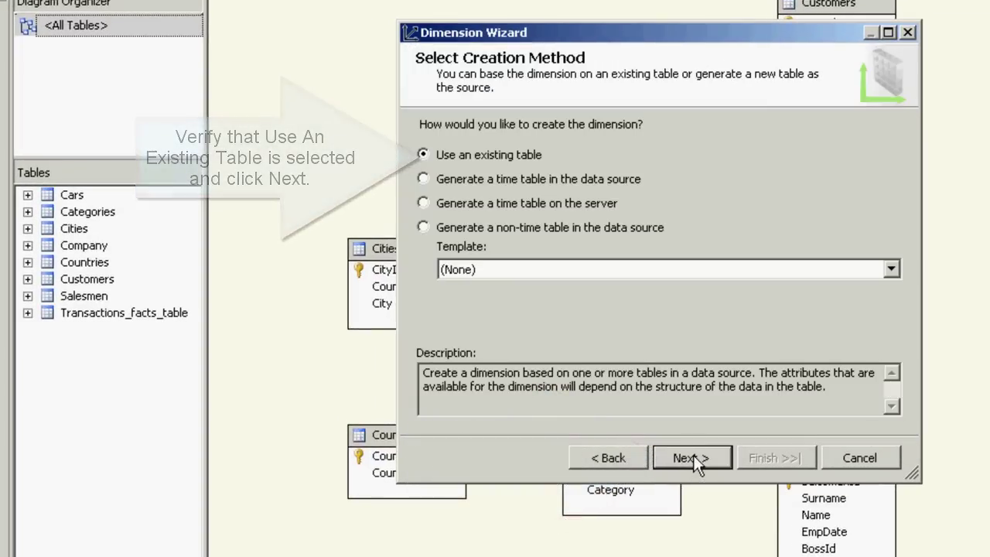
pyautogui.click(690, 457)
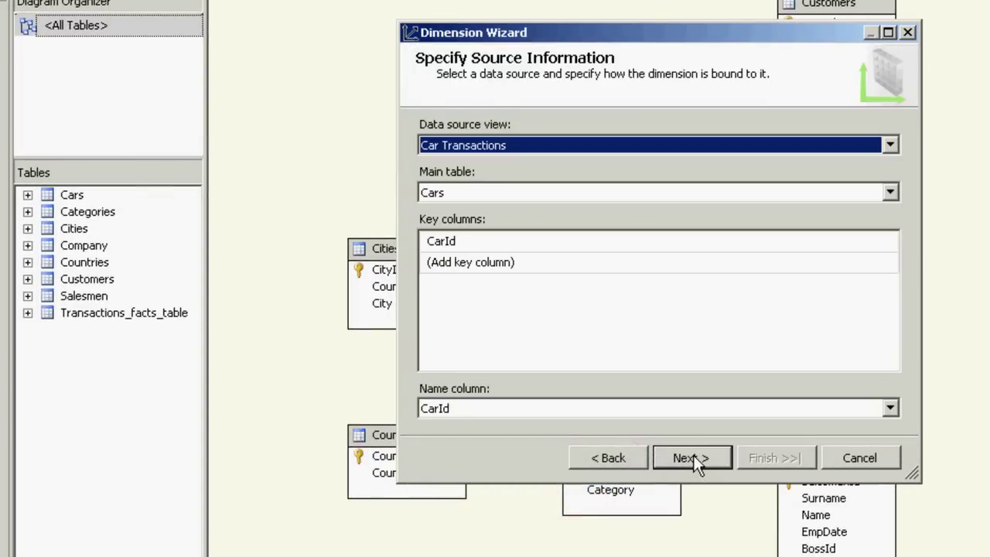
pyautogui.click(898, 188)
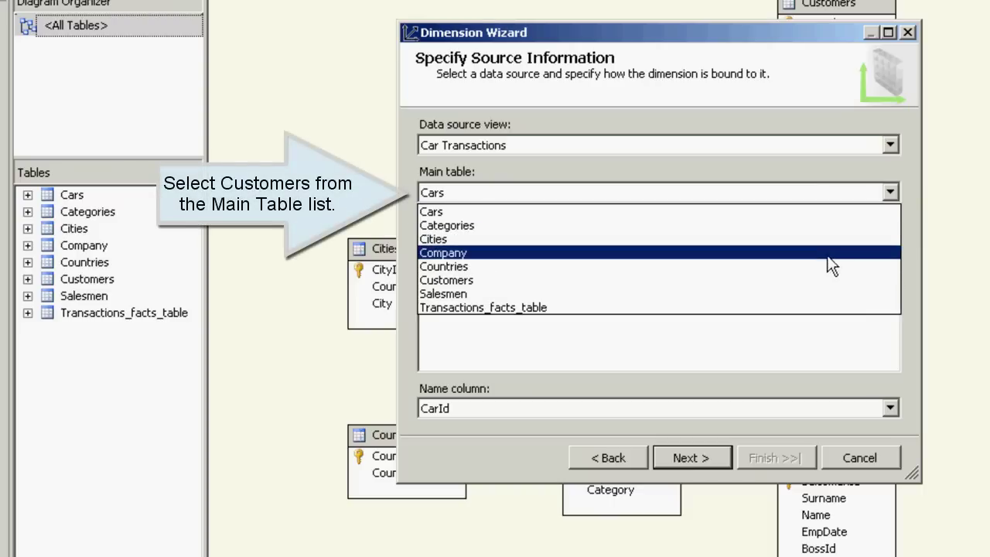
pyautogui.click(815, 282)
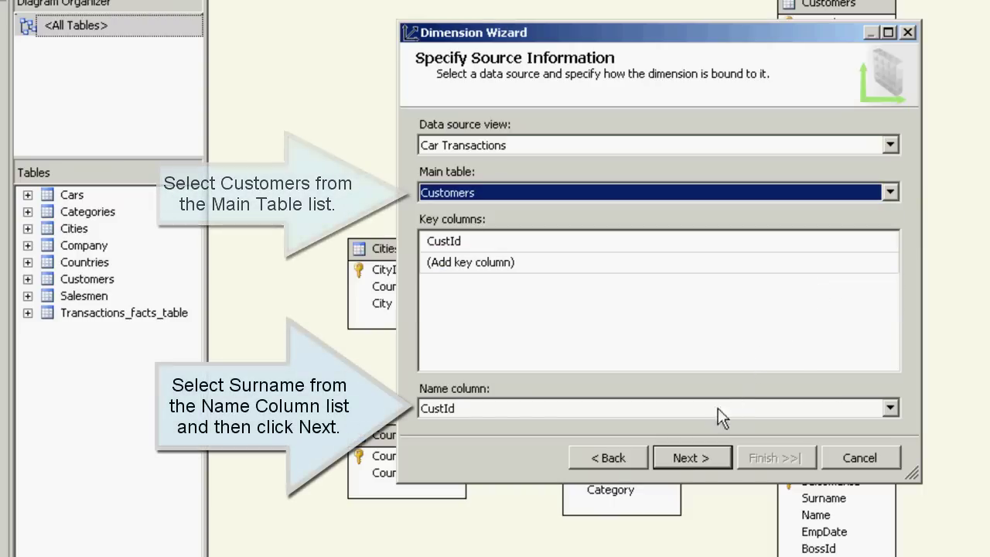
pyautogui.click(680, 409)
pyautogui.click(613, 469)
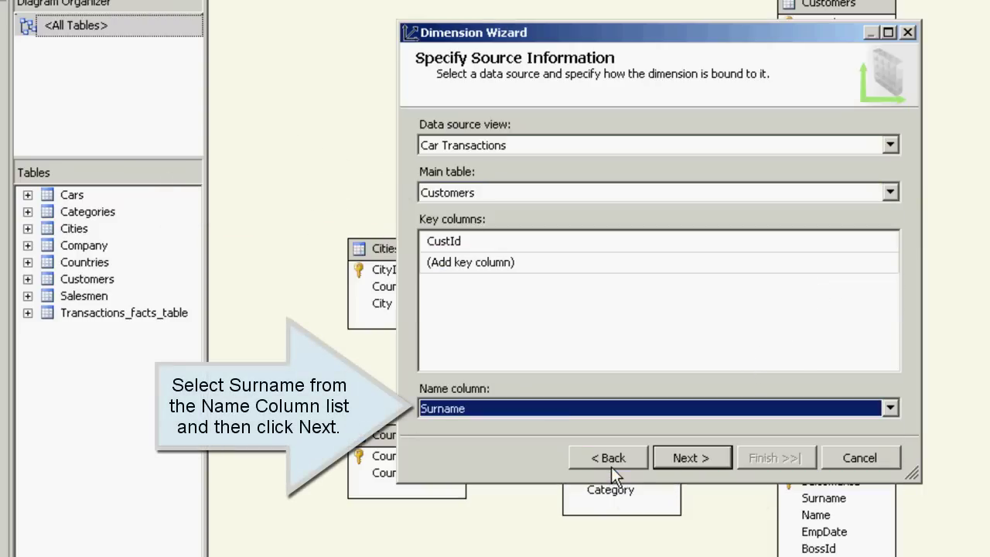
pyautogui.click(677, 457)
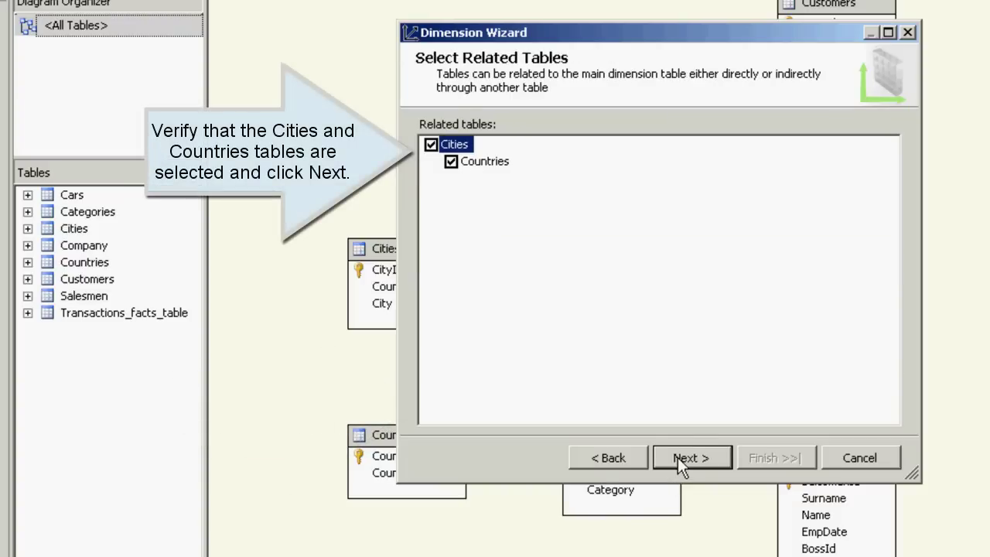
pyautogui.click(677, 457)
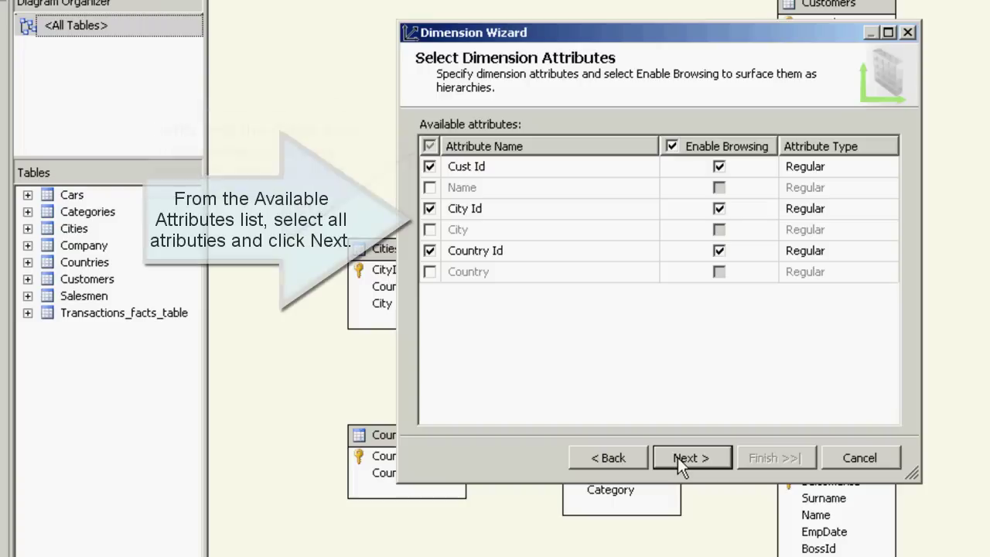
# - Include the Name, City and Country attributes and finish the Customers dimension
pyautogui.click(430, 188)
pyautogui.click(430, 229)
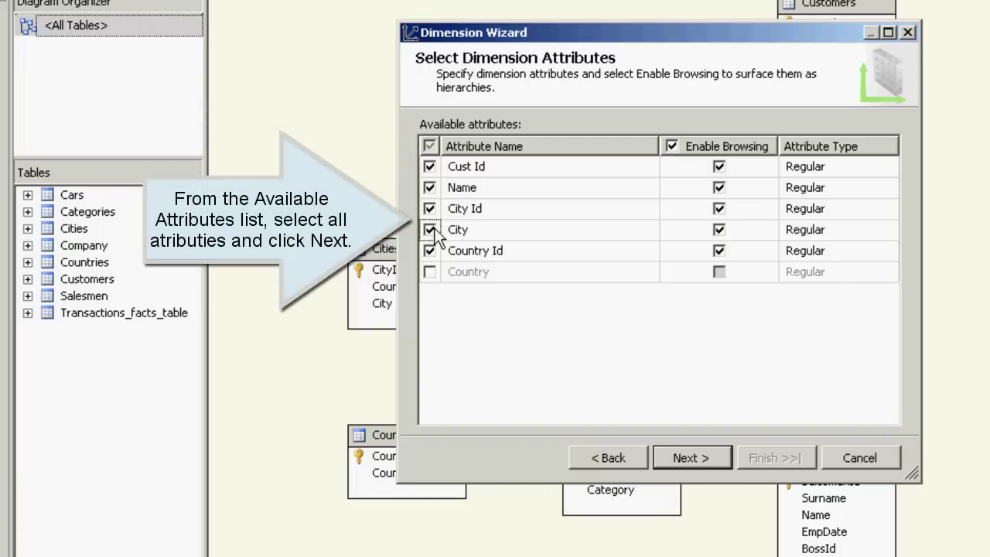
pyautogui.click(430, 272)
pyautogui.click(687, 459)
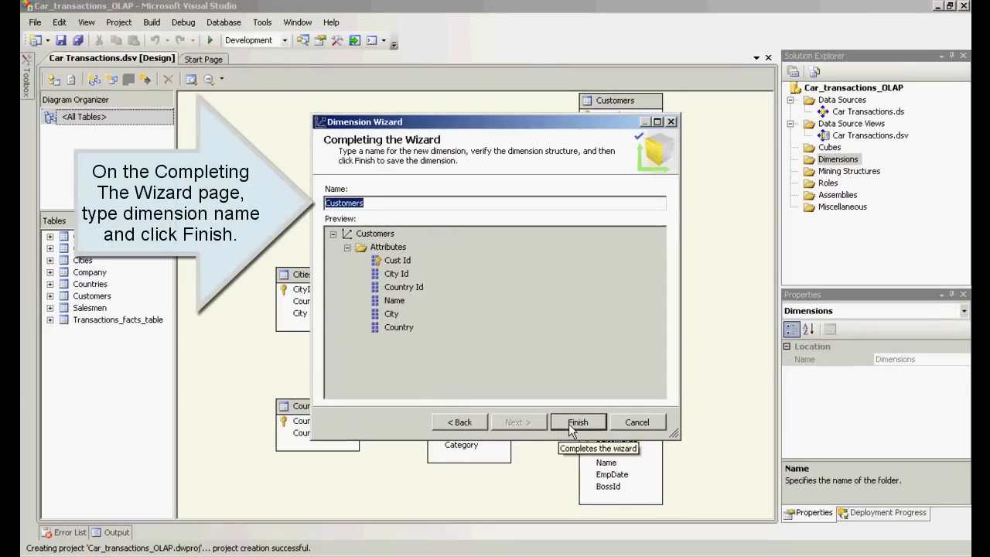
pyautogui.click(569, 423)
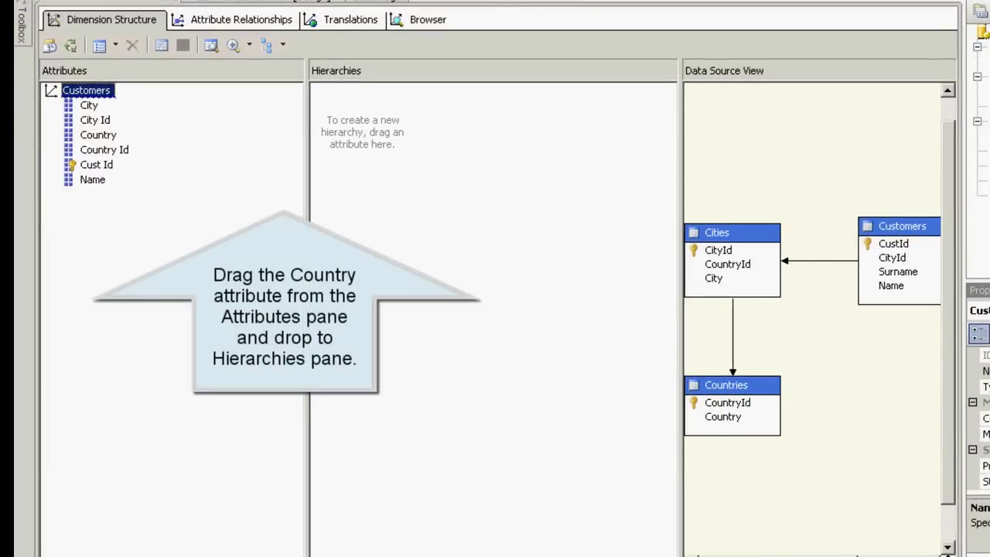
# - Build a new hierarchy with levels Country, City and Cust Id
pyautogui.moveTo(96, 136); pyautogui.dragTo(350, 109)
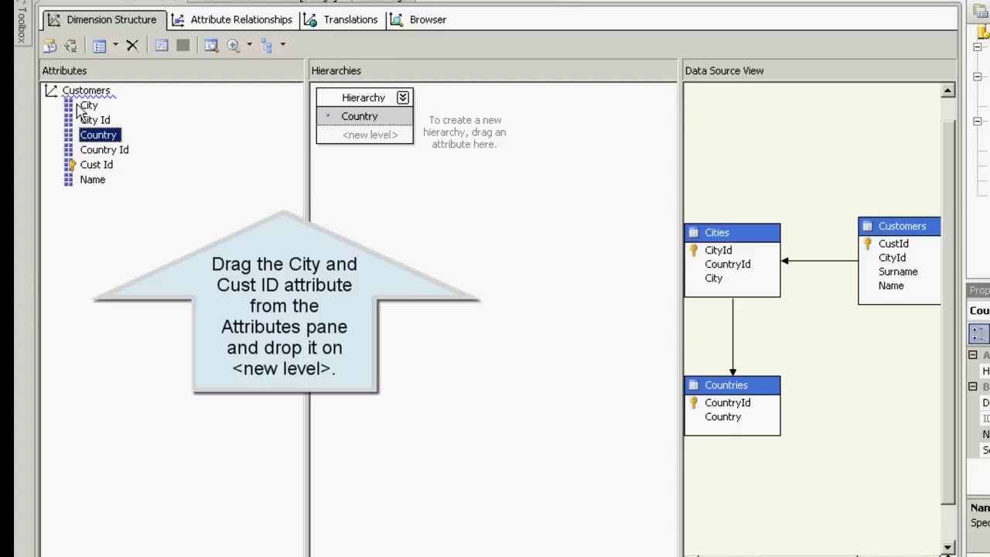
pyautogui.moveTo(88, 106); pyautogui.dragTo(367, 149)
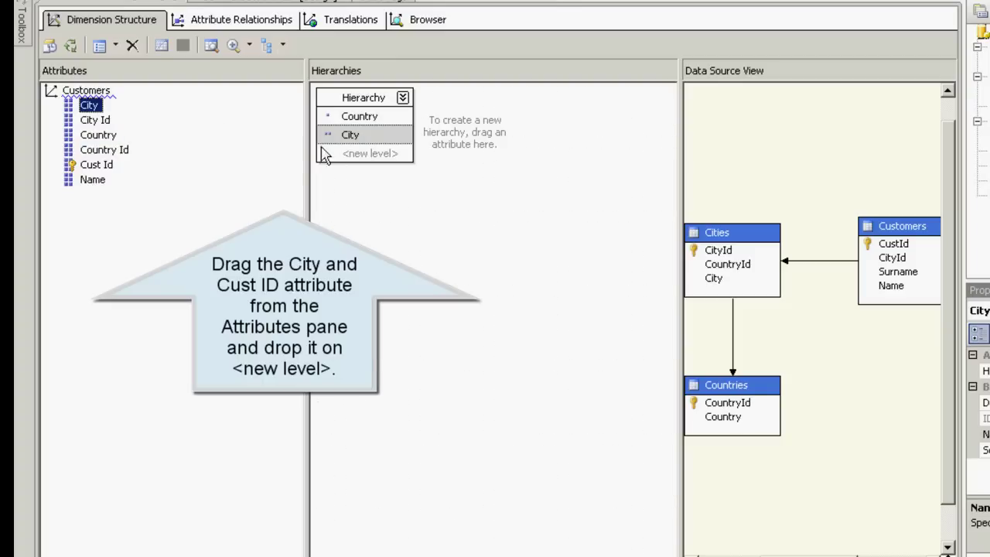
pyautogui.moveTo(91, 166); pyautogui.dragTo(354, 162)
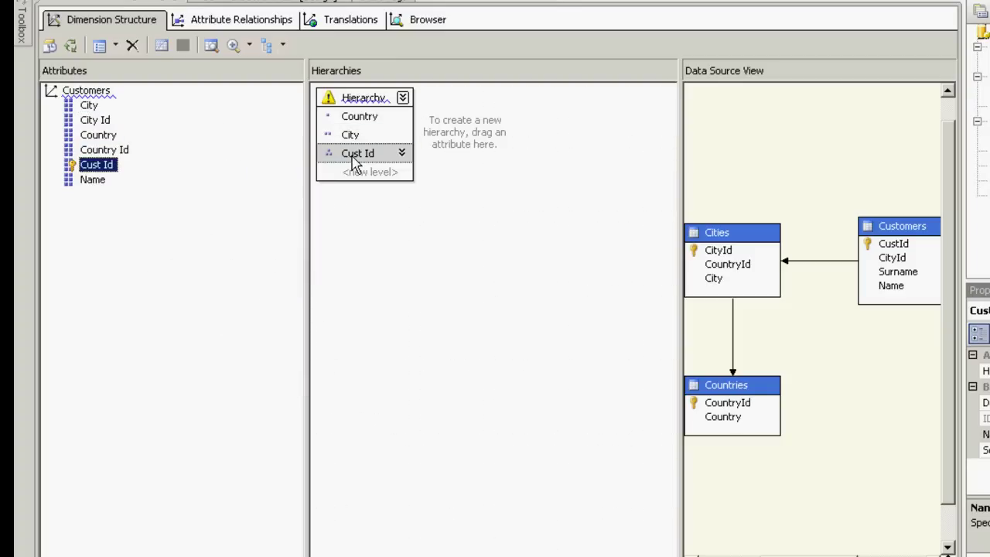
# - Rename the hierarchy to 'Country Customers Hierarchy'
pyautogui.click(359, 105)
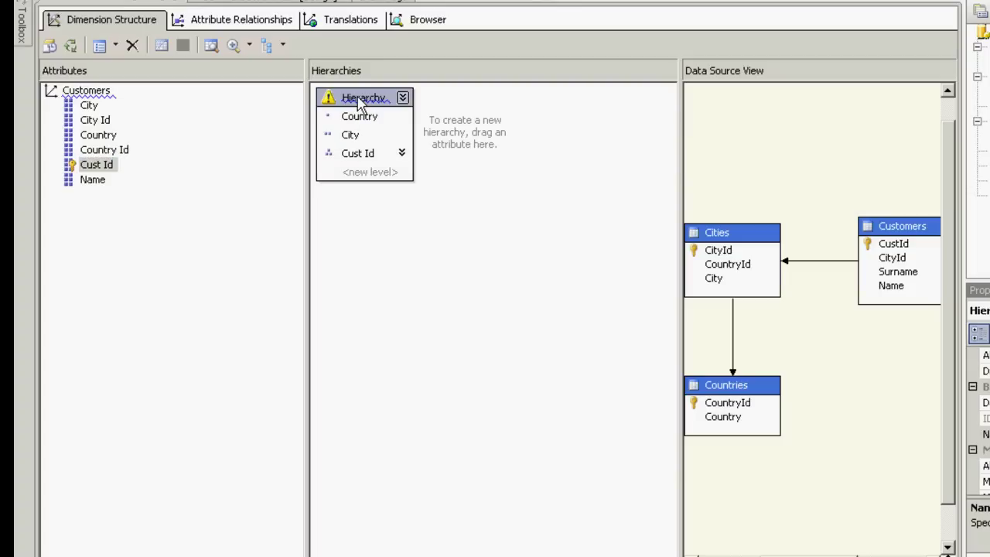
pyautogui.rightClick(359, 100)
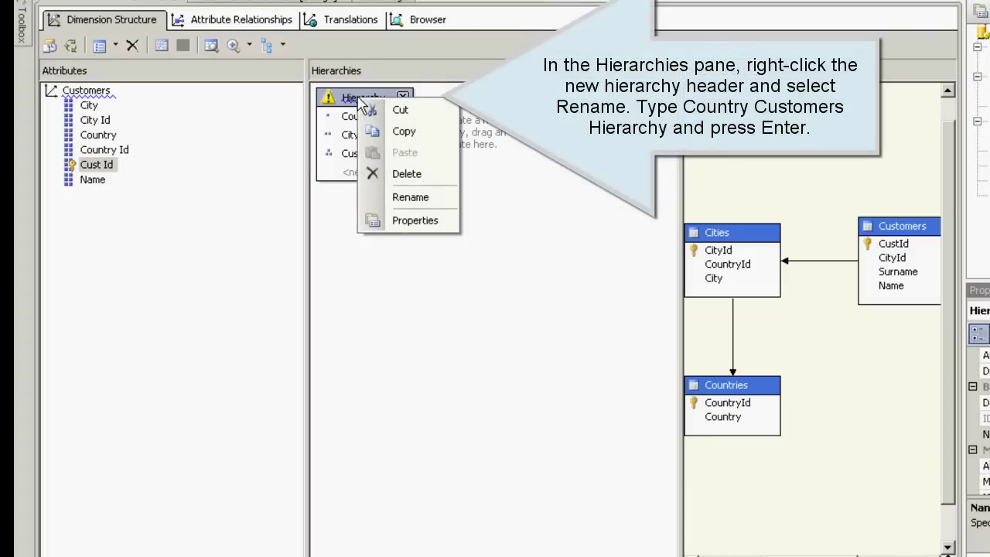
pyautogui.click(389, 200)
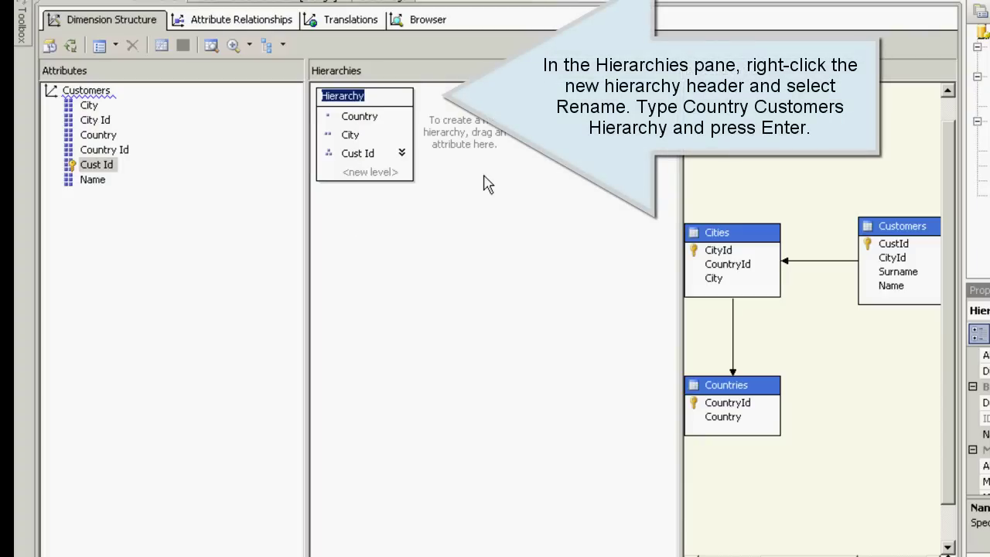
pyautogui.write('Country Cust')
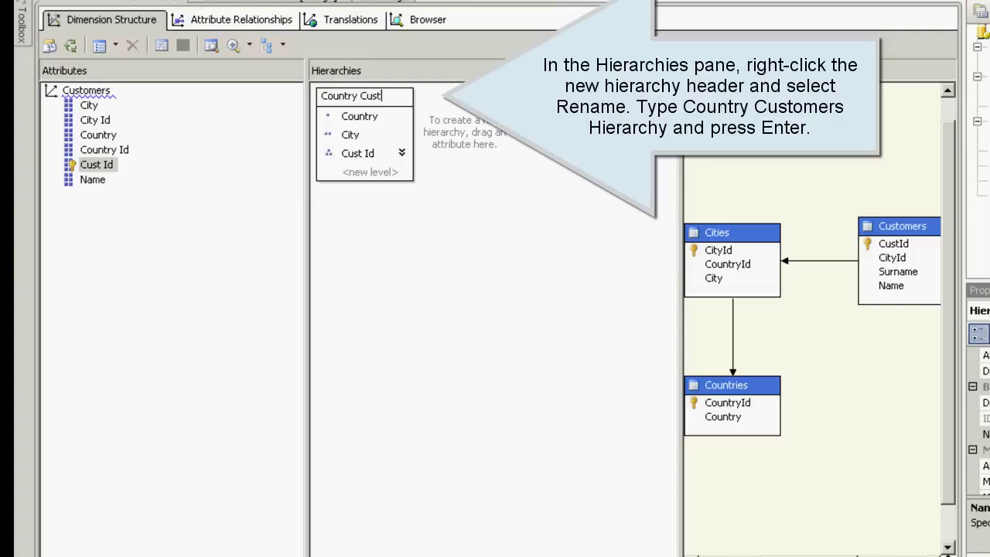
pyautogui.write('omers H')
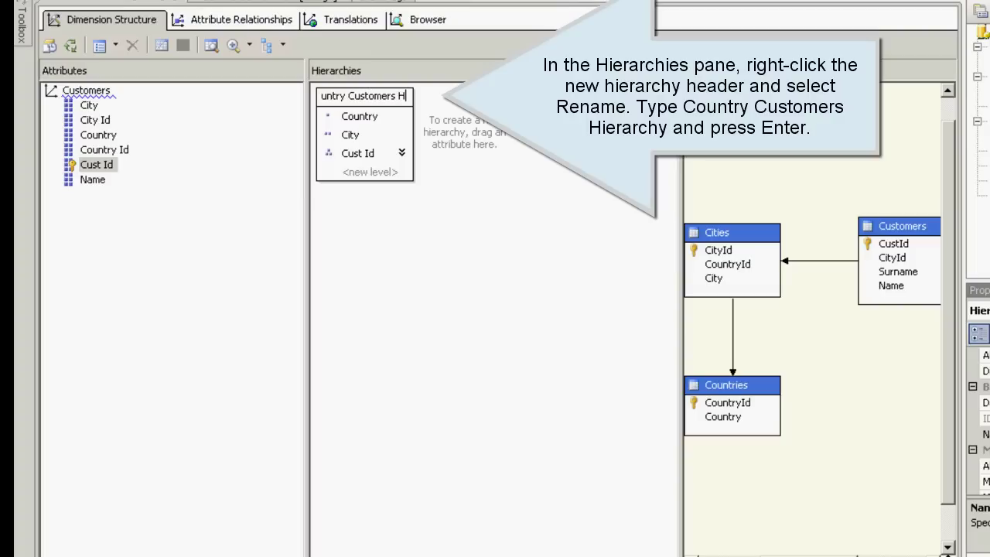
pyautogui.write('ierarchy')
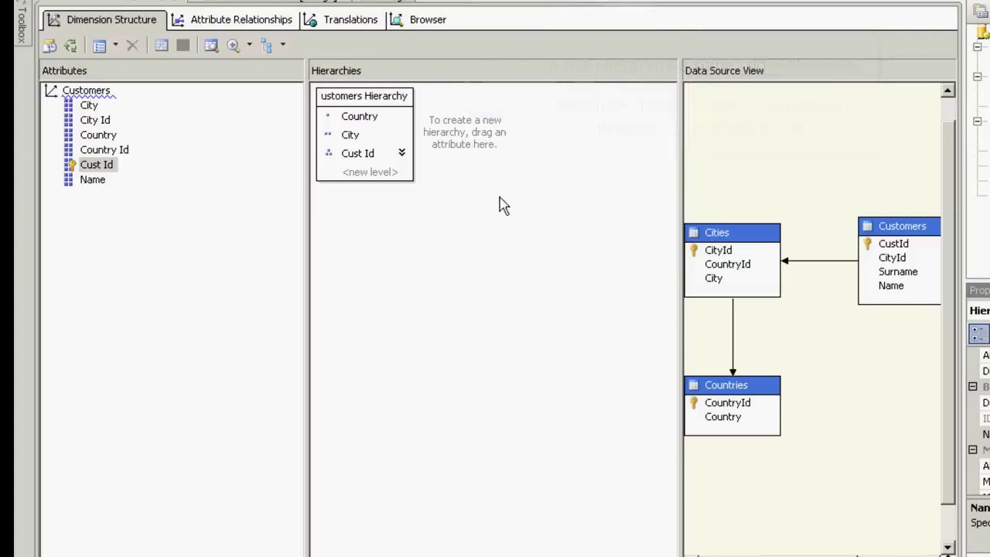
pyautogui.press('Return')
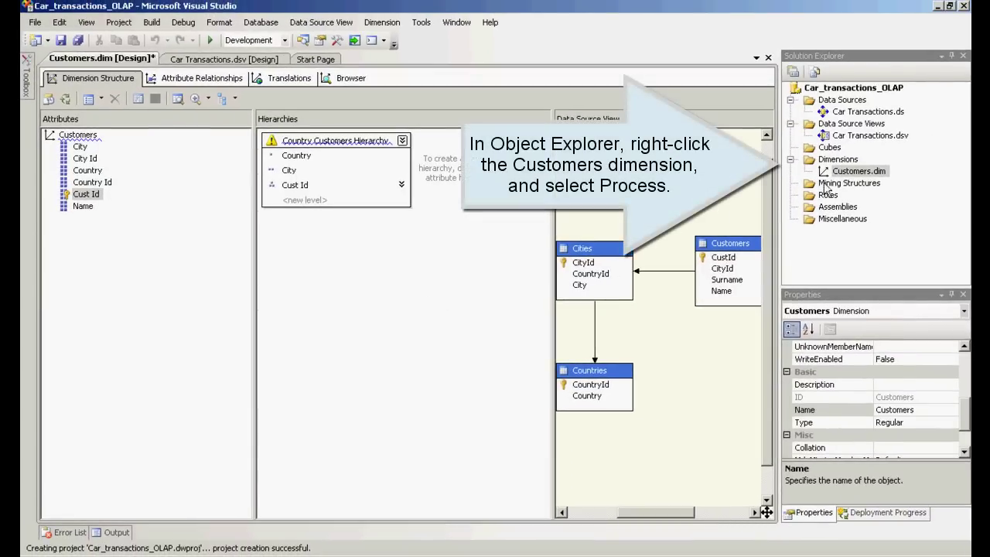
# - Build and deploy the project, run processing on Customers.dim, and dismiss the progress window
pyautogui.rightClick(846, 174)
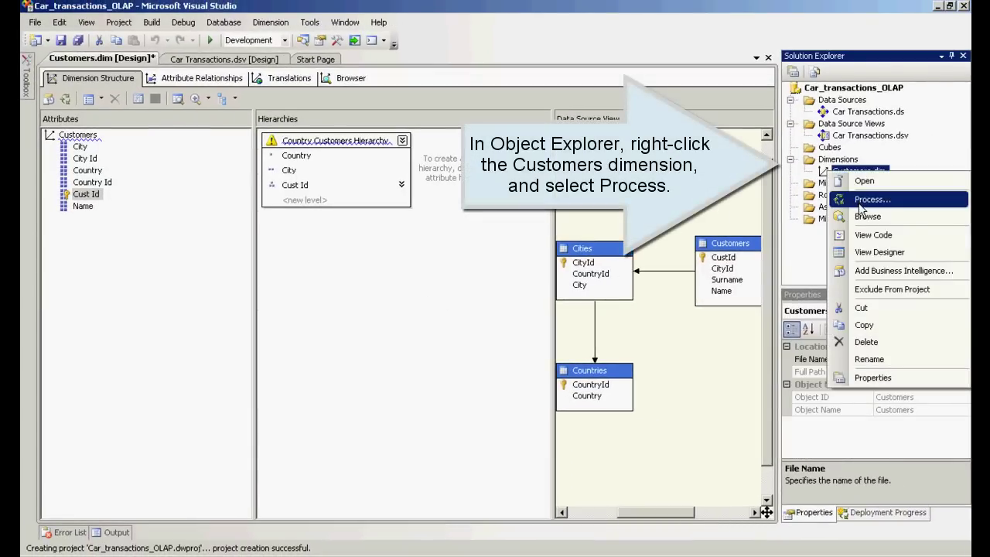
pyautogui.click(860, 205)
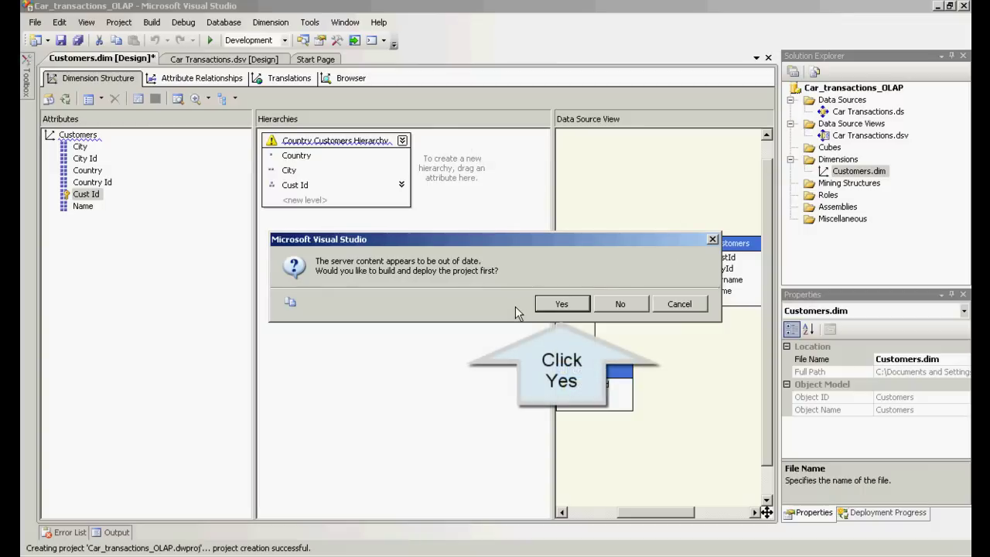
pyautogui.click(558, 304)
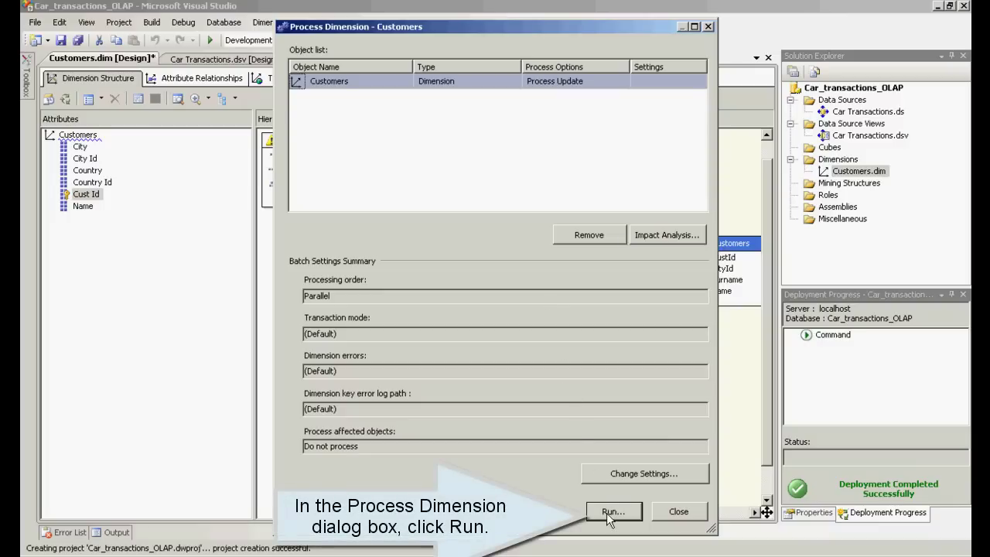
pyautogui.click(611, 512)
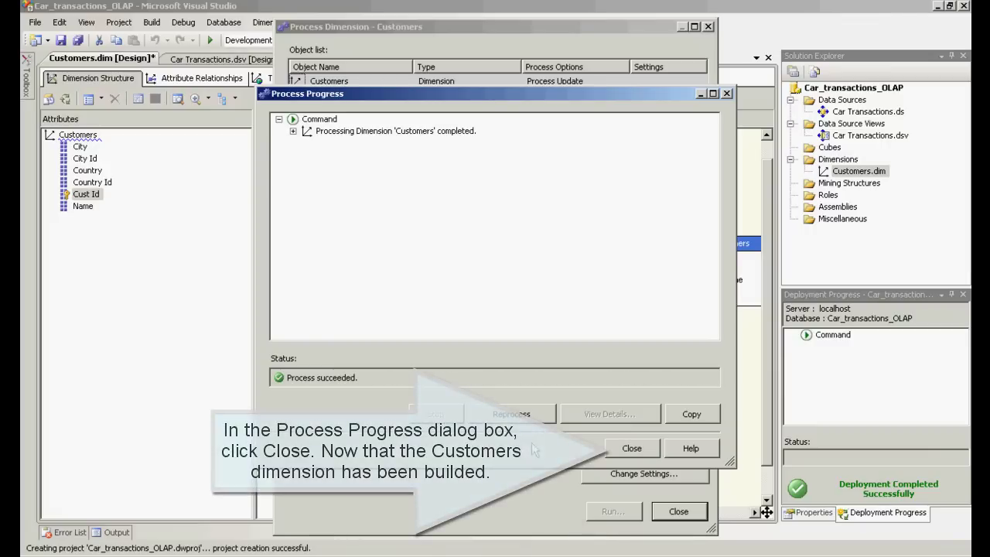
pyautogui.click(633, 449)
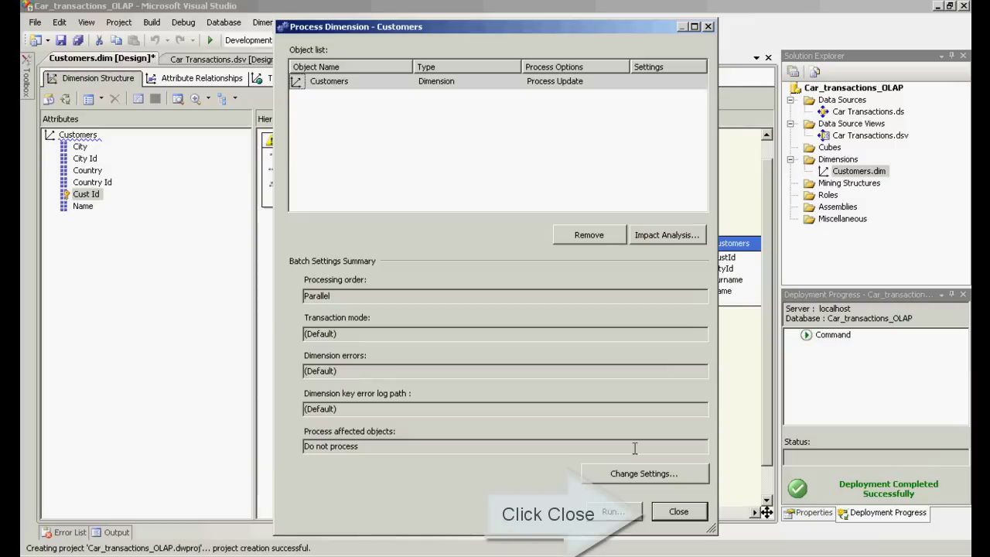
# - Browse the Customers dimension, expanding Germany, Italy/Modena, South Korea/Seoul and USA/Dearborn down to customers
pyautogui.click(678, 512)
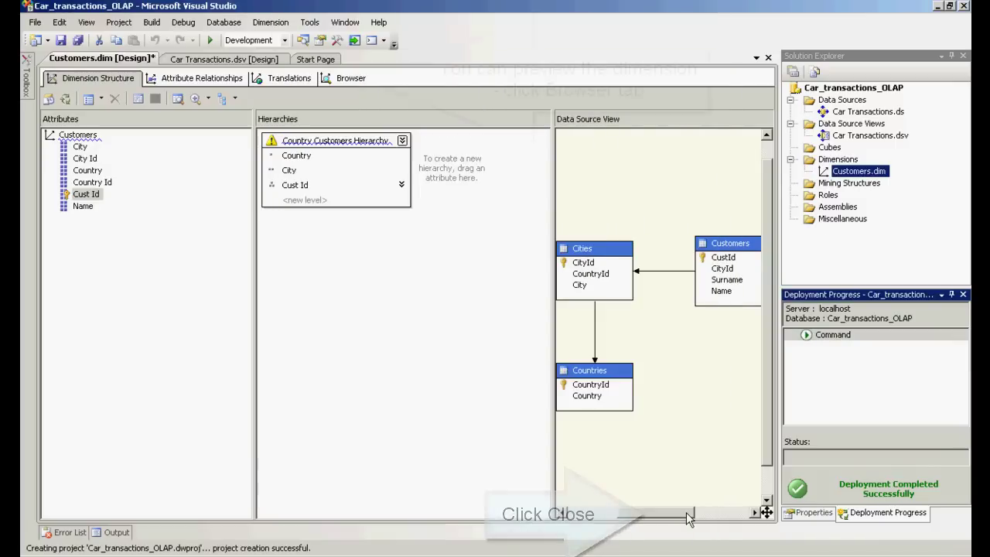
pyautogui.click(352, 78)
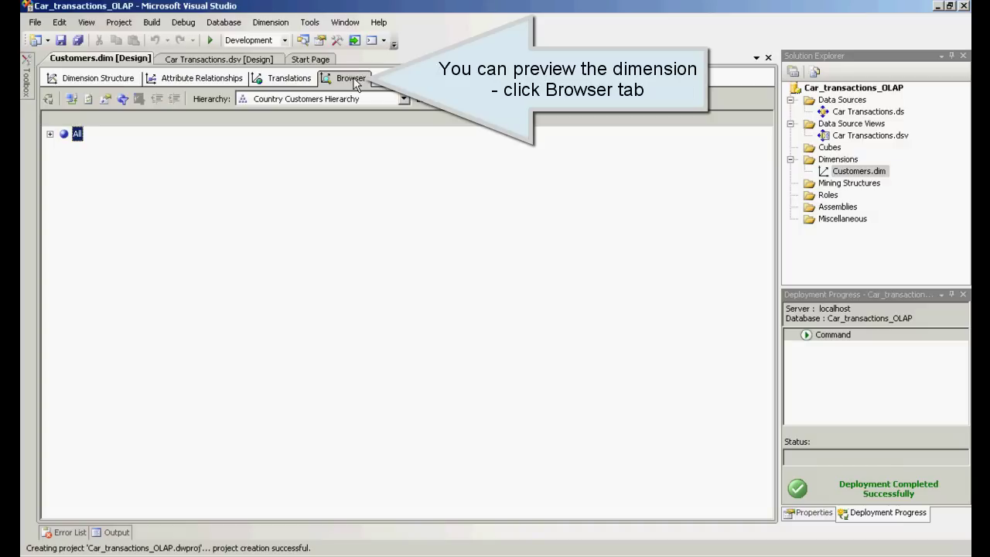
pyautogui.click(51, 134)
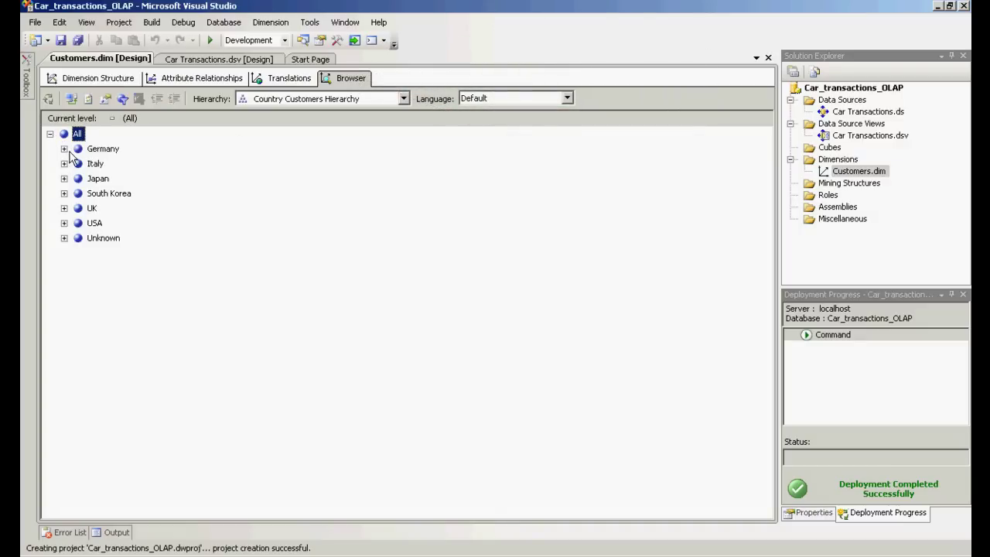
pyautogui.click(64, 148)
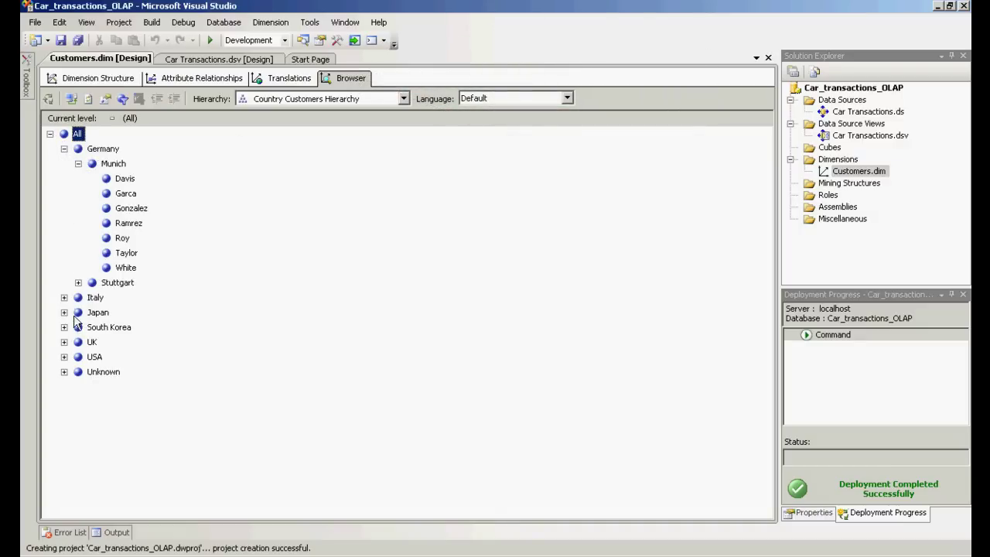
pyautogui.click(64, 297)
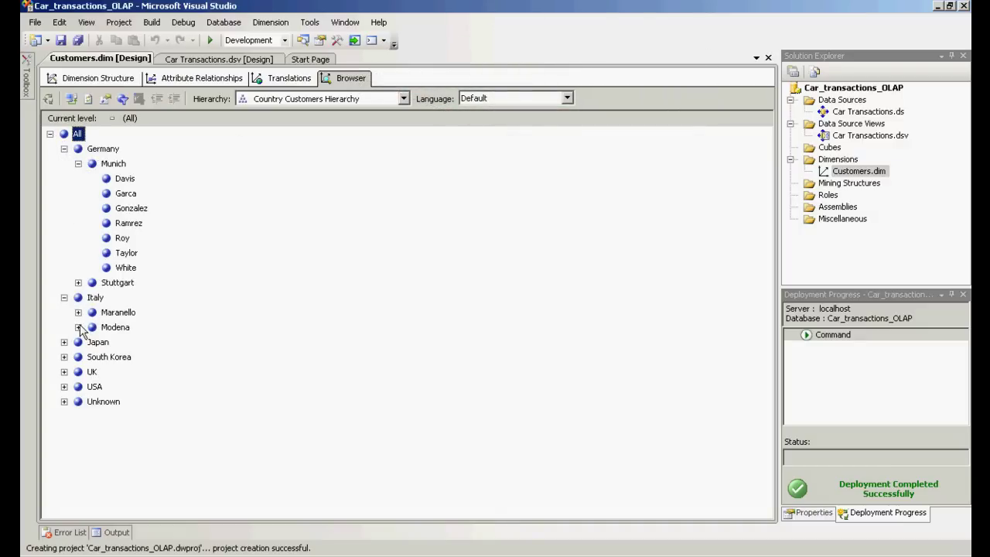
pyautogui.click(78, 327)
pyautogui.click(64, 431)
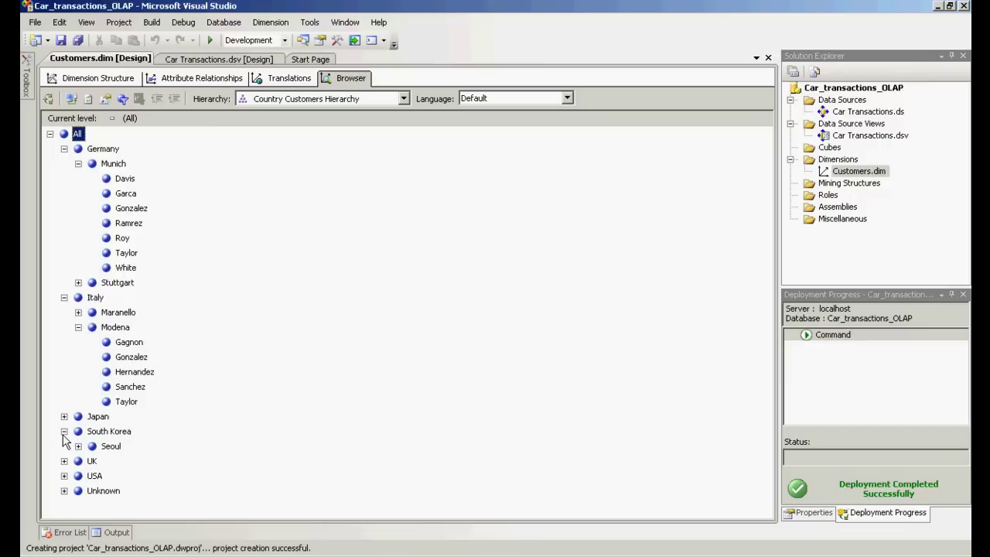
pyautogui.click(78, 446)
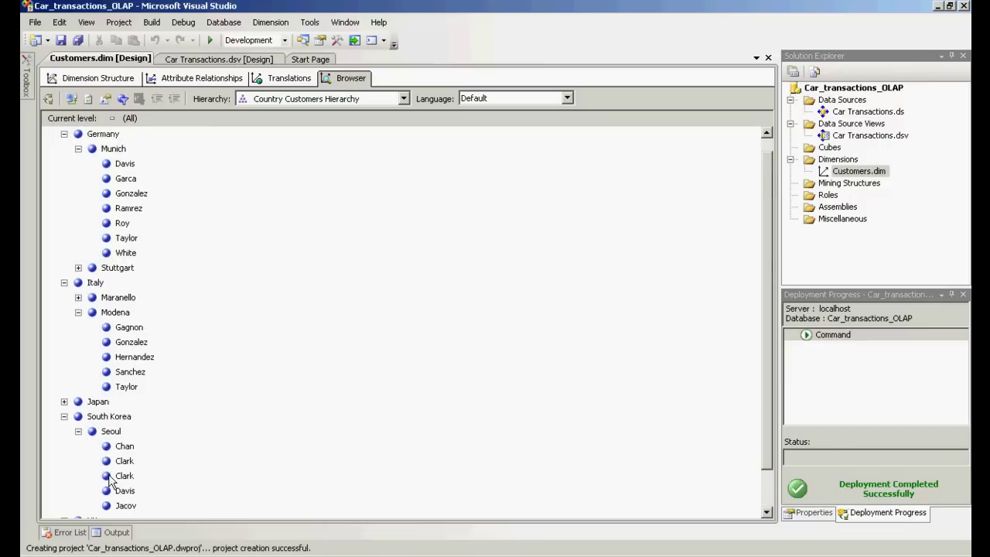
pyautogui.scroll(-1, 100, 474)
pyautogui.click(64, 490)
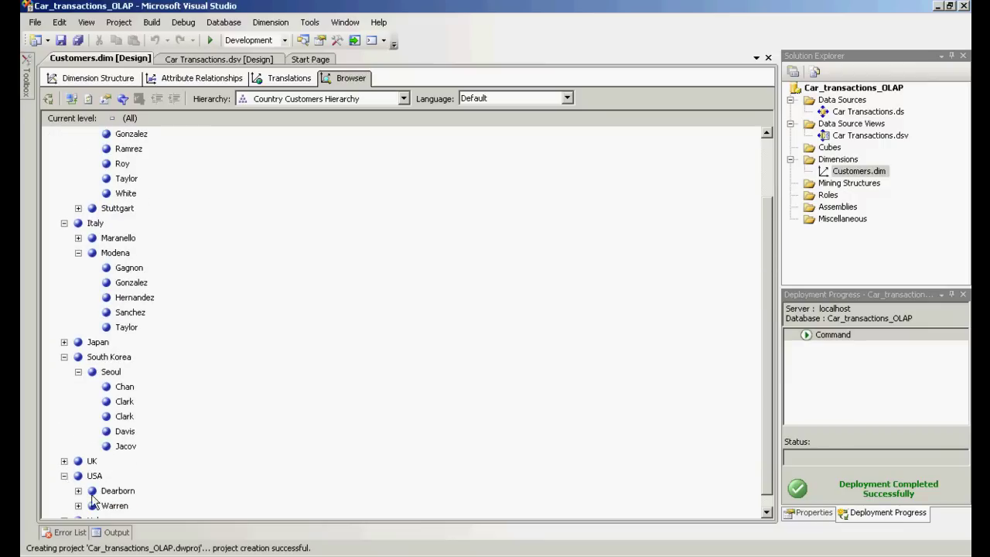
pyautogui.click(78, 491)
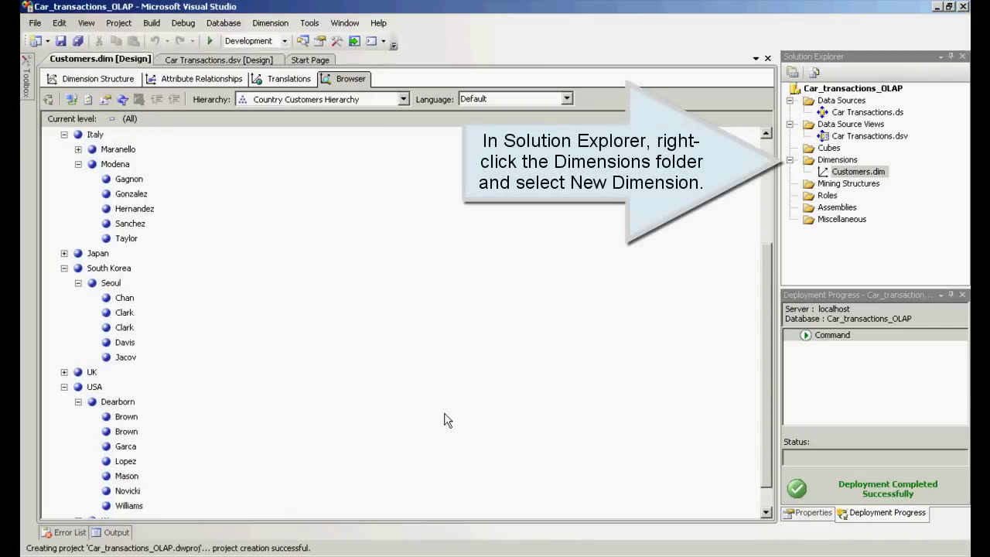
# - Create a Salesmen dimension from the Salesmen table with Surname as name column and default attributes
pyautogui.rightClick(835, 160)
pyautogui.click(866, 168)
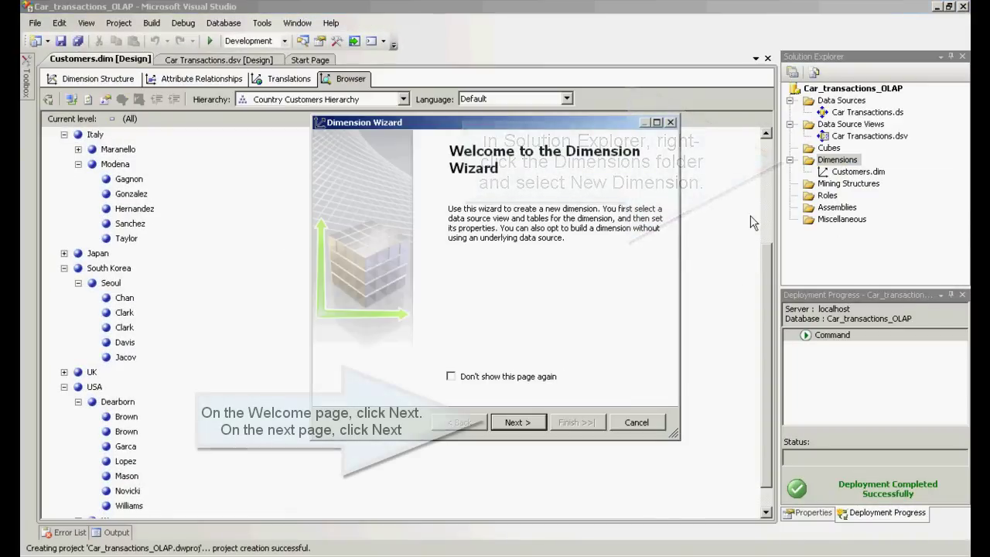
pyautogui.click(512, 422)
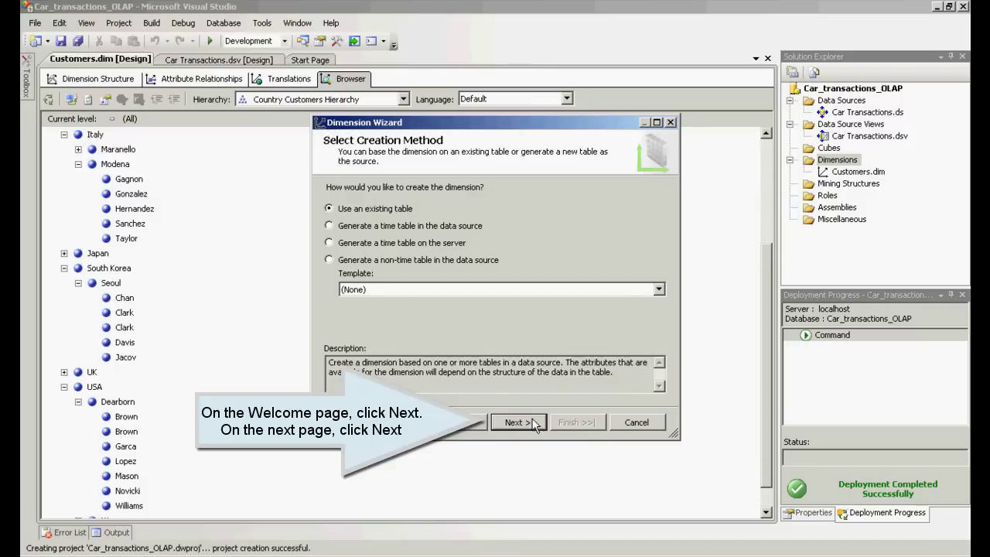
pyautogui.click(516, 422)
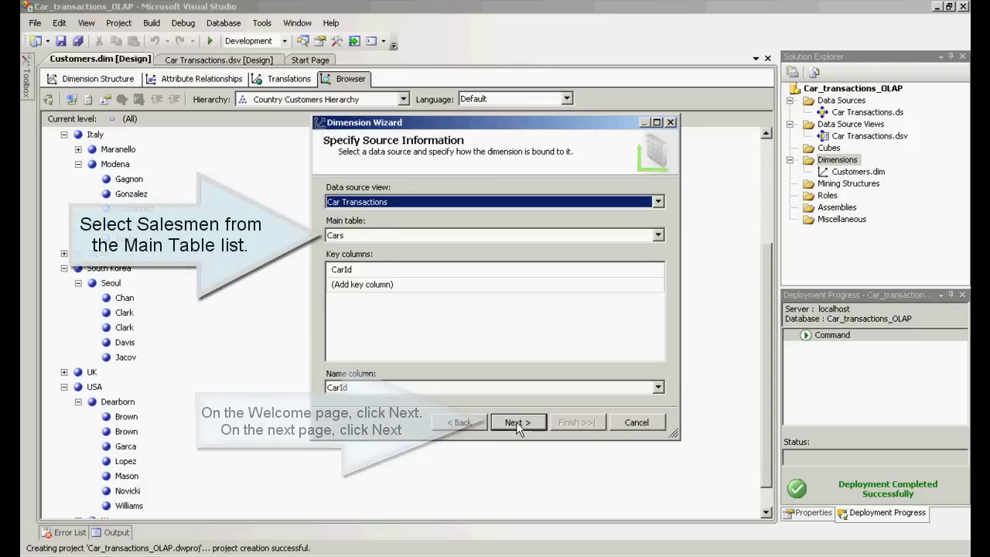
pyautogui.click(660, 235)
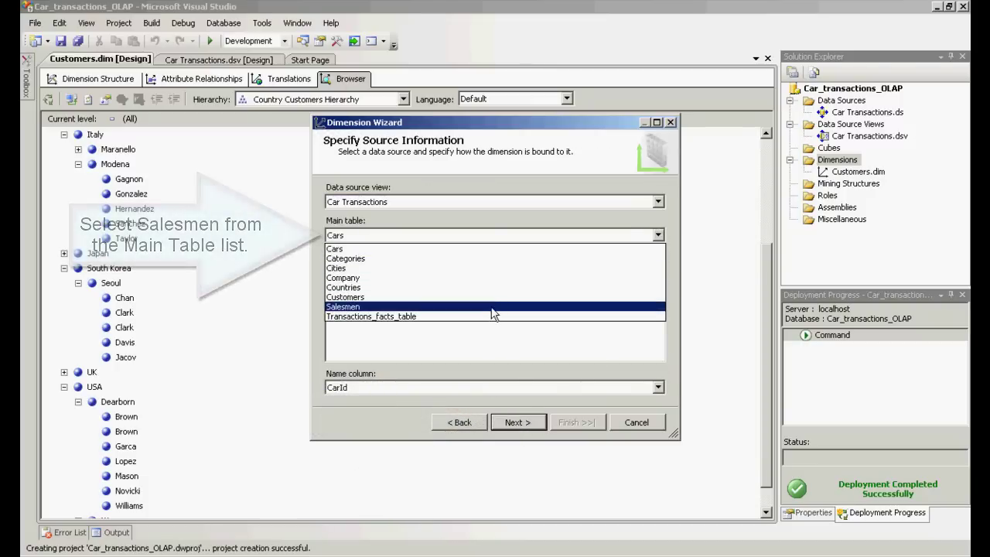
pyautogui.click(493, 313)
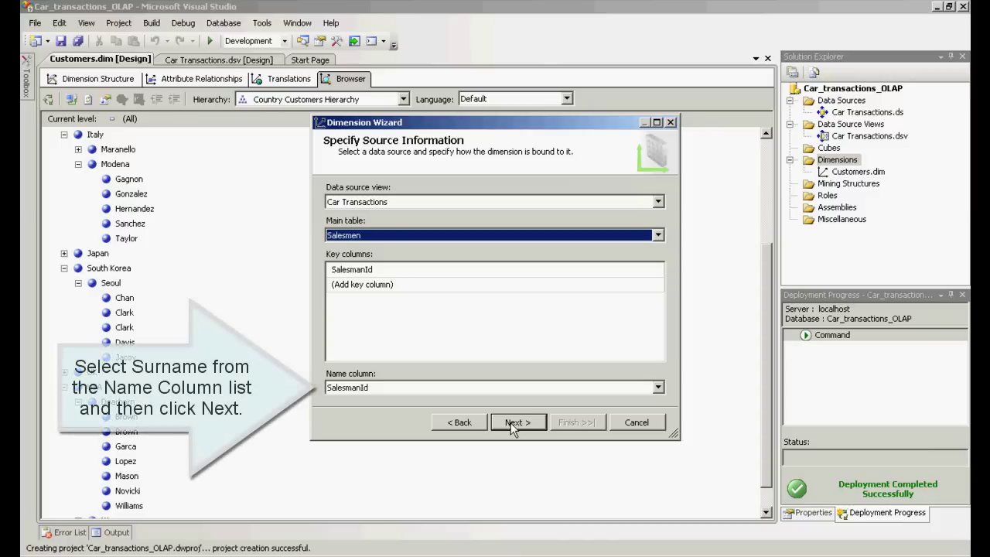
pyautogui.click(499, 388)
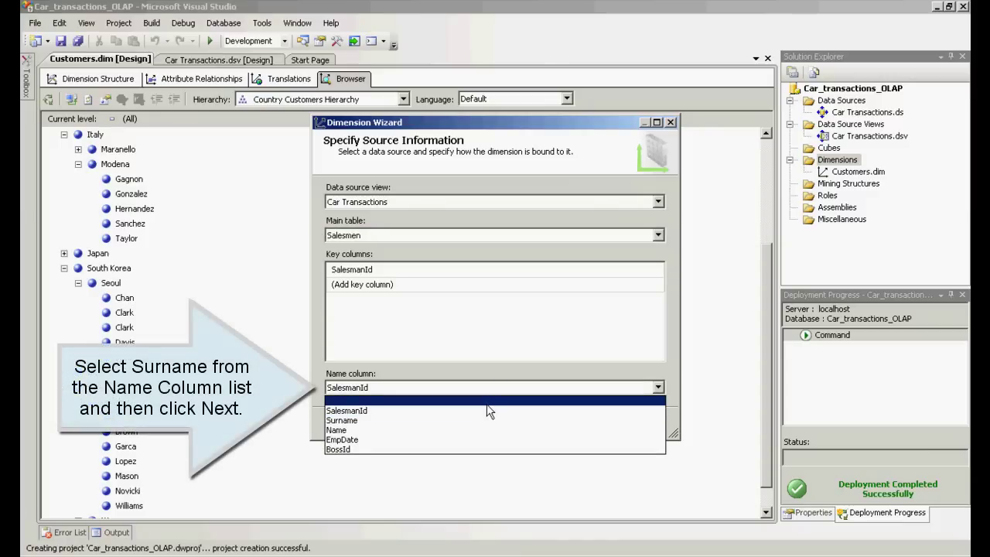
pyautogui.click(461, 421)
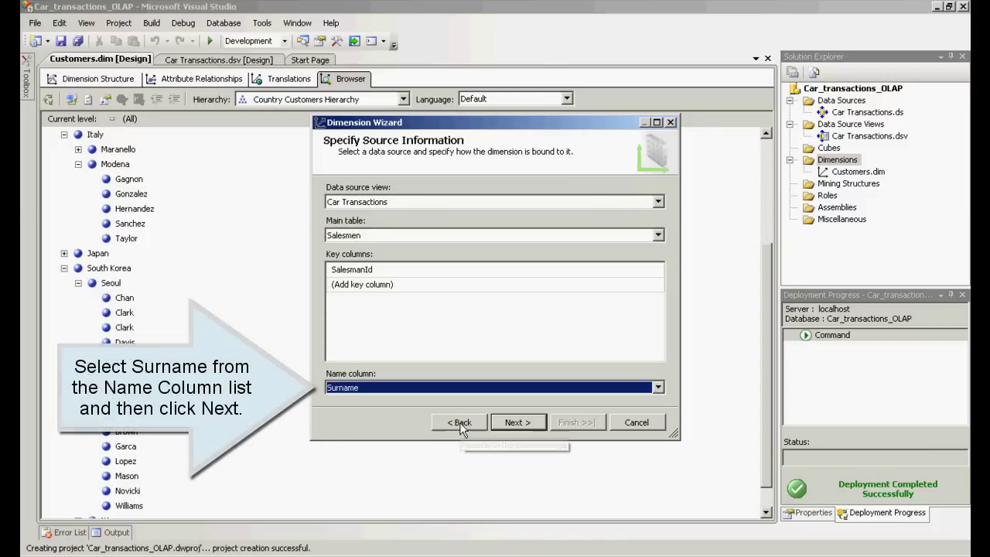
pyautogui.click(508, 423)
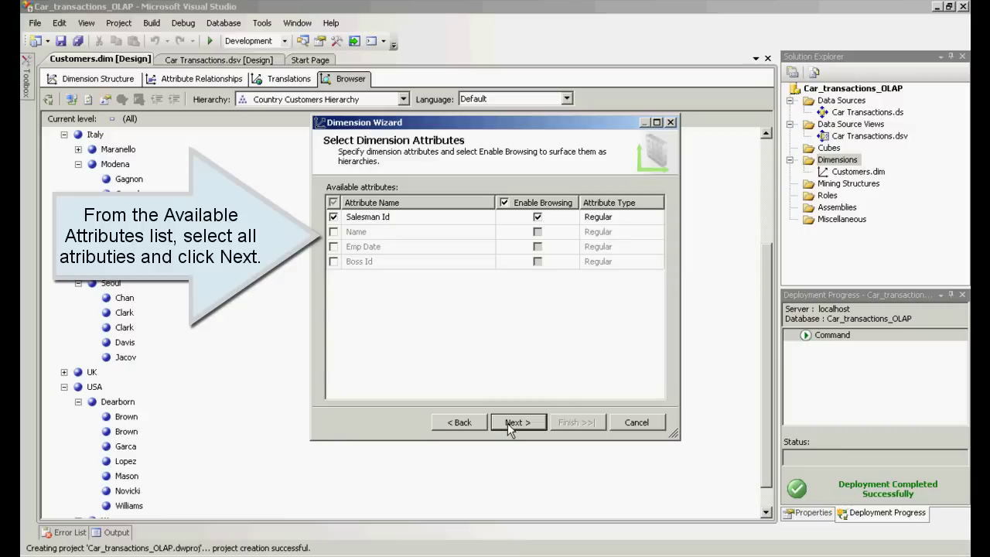
pyautogui.click(508, 423)
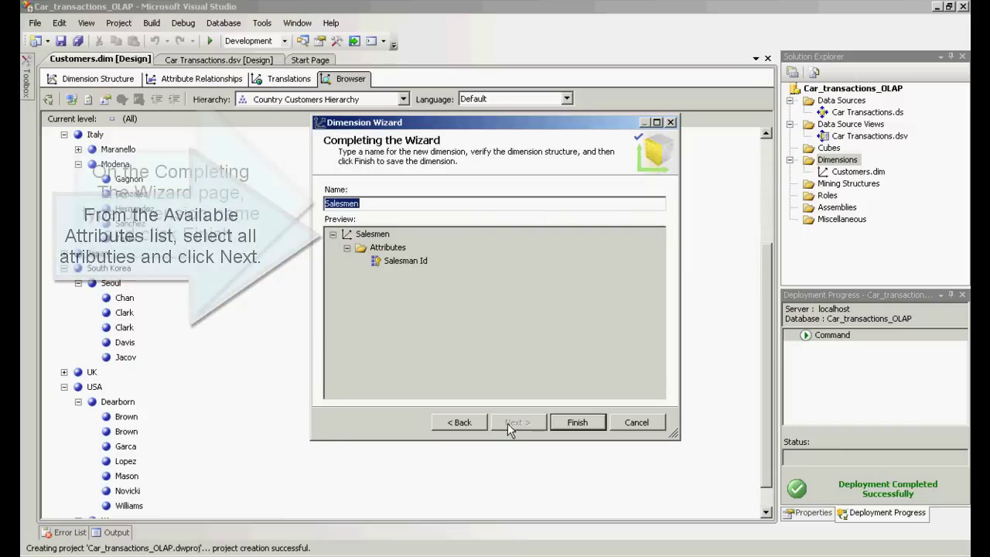
pyautogui.click(576, 424)
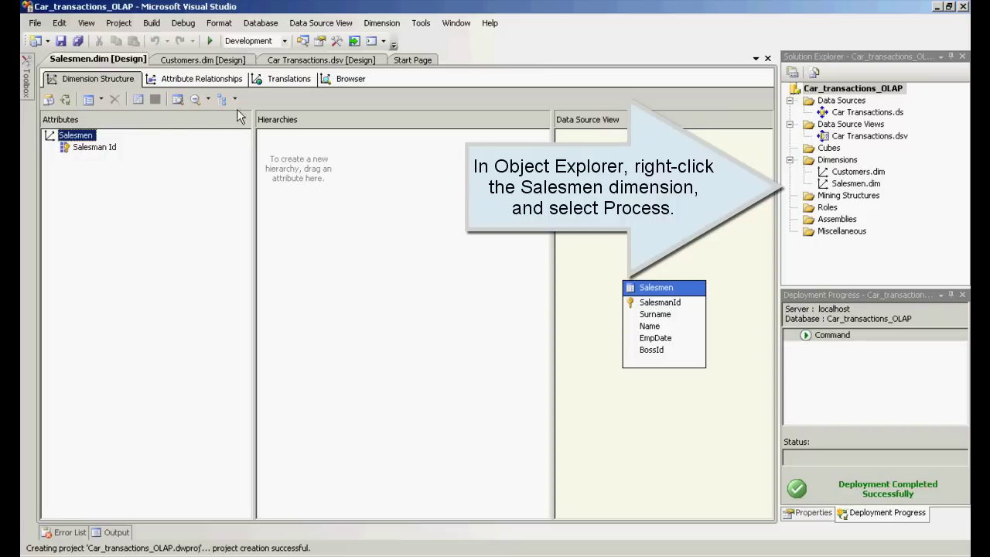
# - Deploy the project, run processing on Salesmen.dim, and close both processing dialogs
pyautogui.rightClick(851, 189)
pyautogui.click(840, 221)
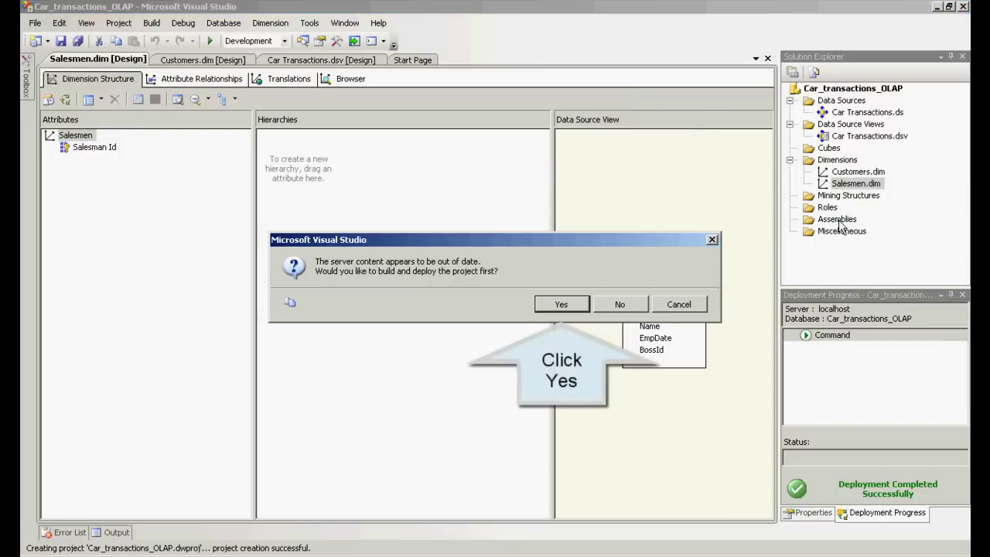
pyautogui.click(561, 304)
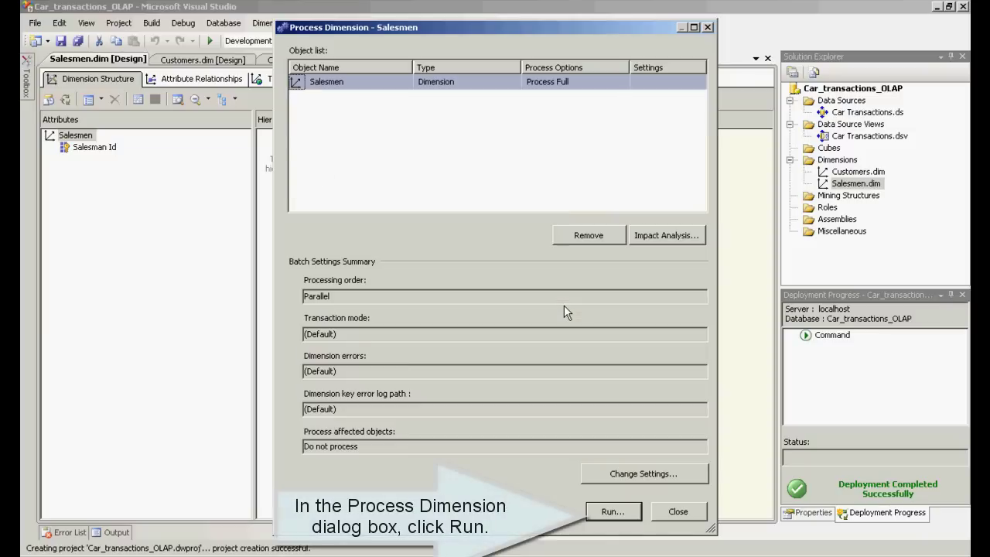
pyautogui.click(610, 513)
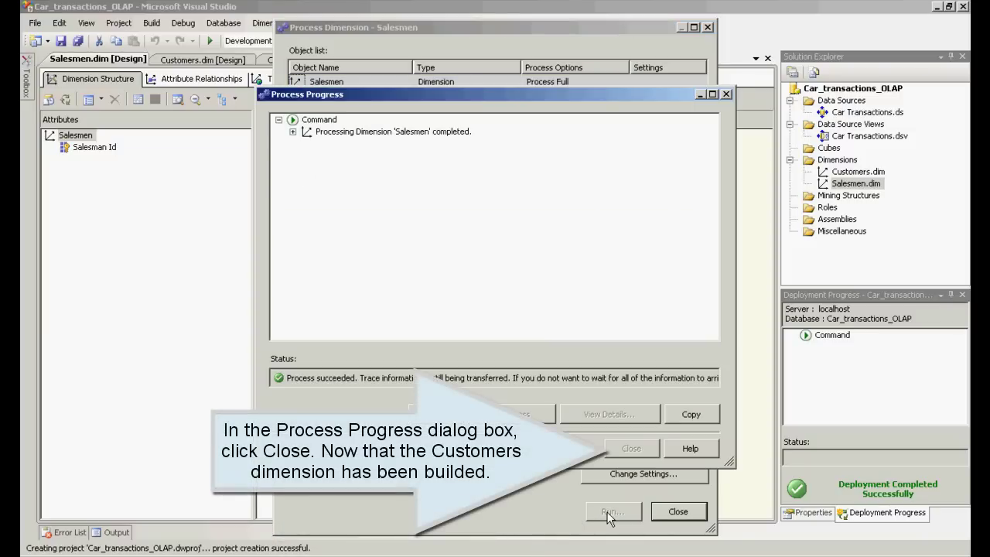
pyautogui.click(630, 448)
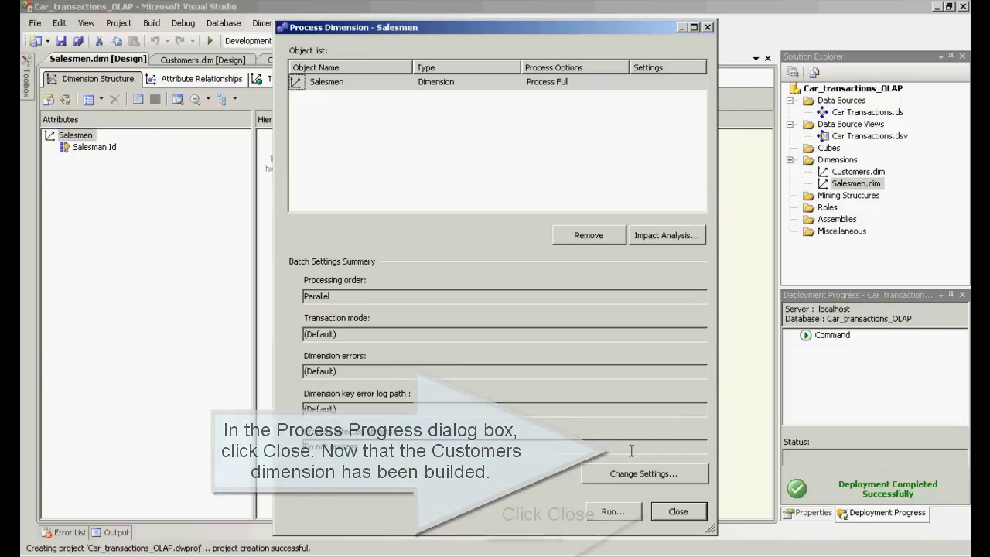
pyautogui.click(675, 512)
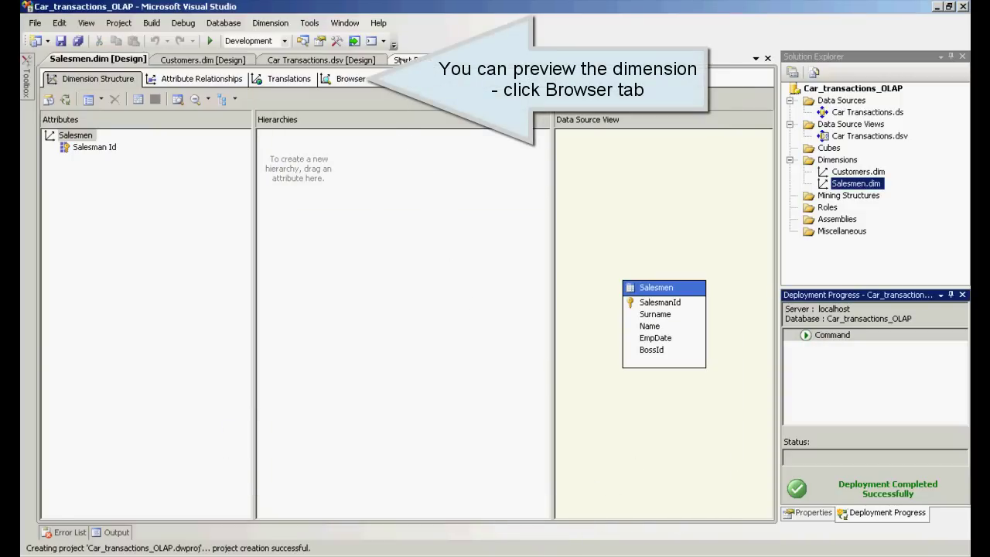
# - Browse the Salesmen dimension and expand All to list the five salesmen plus Unknown
pyautogui.click(352, 78)
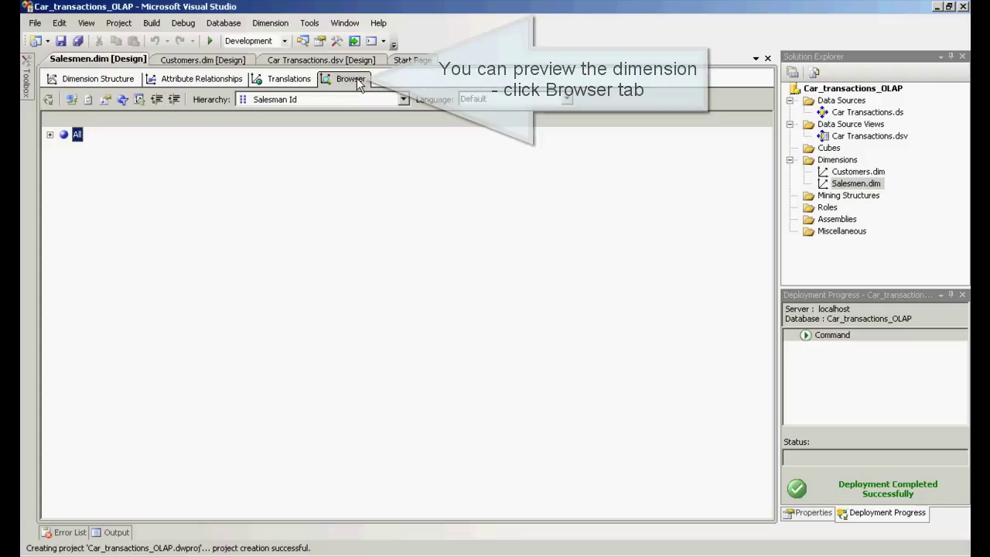
pyautogui.click(49, 135)
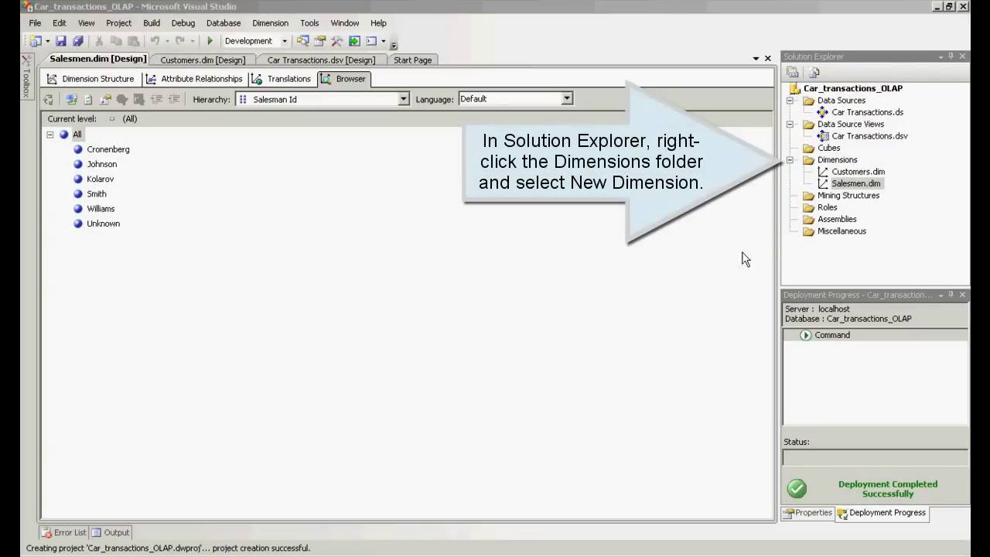
# - Start a new dimension on the Cars table with Car as the name column, keeping related tables
pyautogui.rightClick(833, 161)
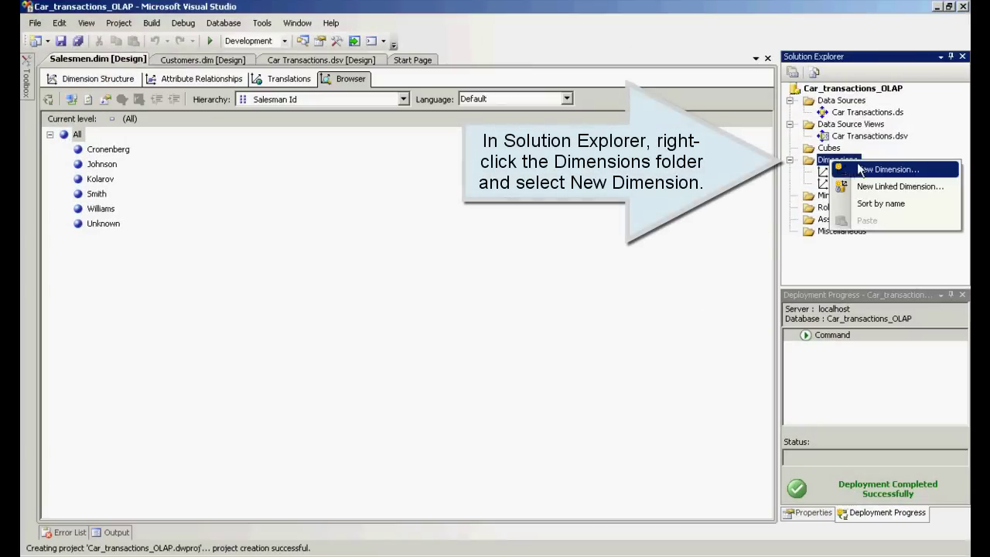
pyautogui.click(887, 169)
pyautogui.click(512, 424)
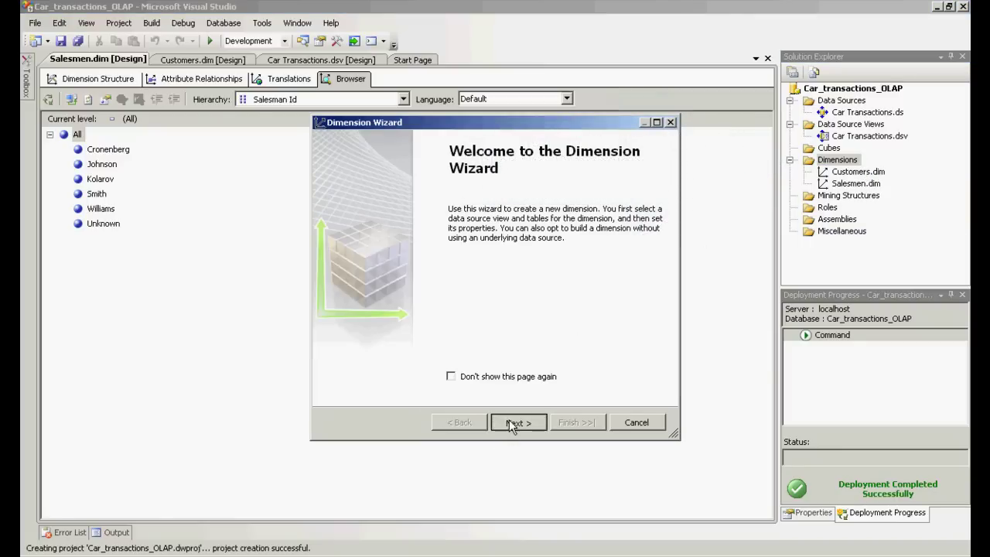
pyautogui.click(512, 422)
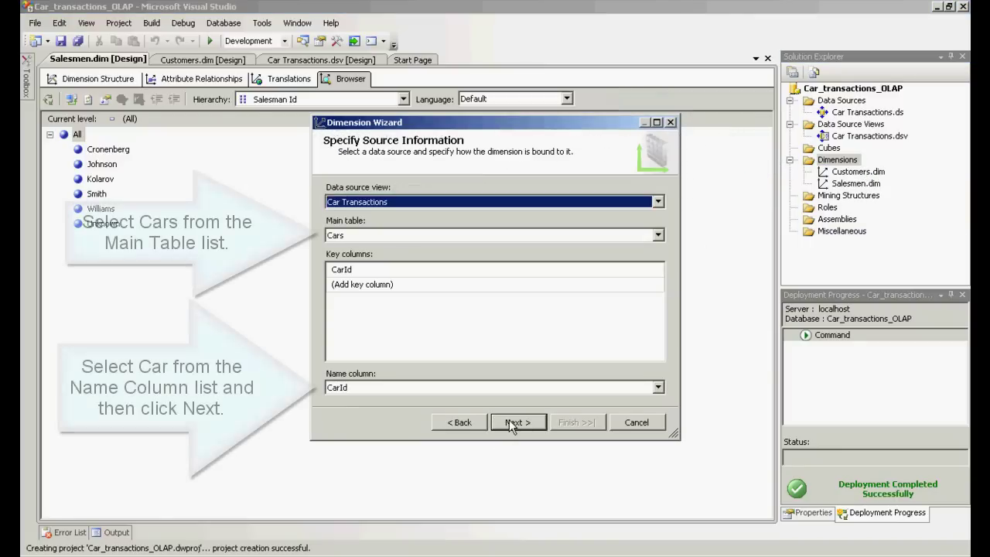
pyautogui.click(445, 389)
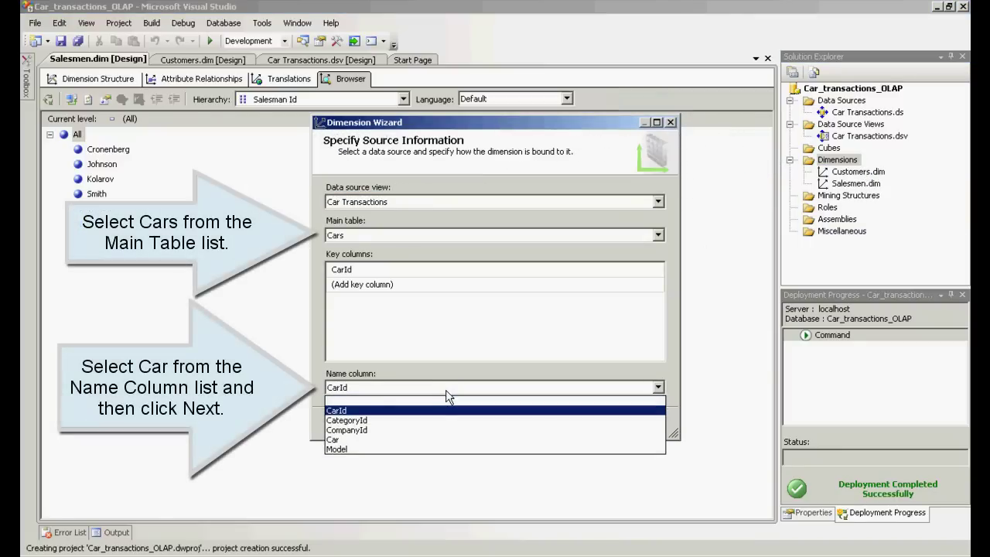
pyautogui.click(409, 440)
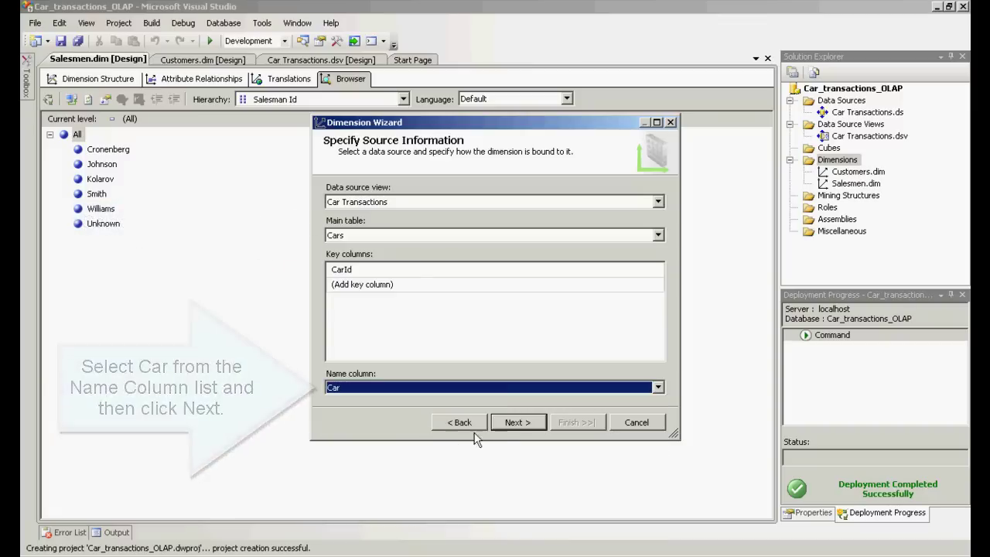
pyautogui.click(516, 421)
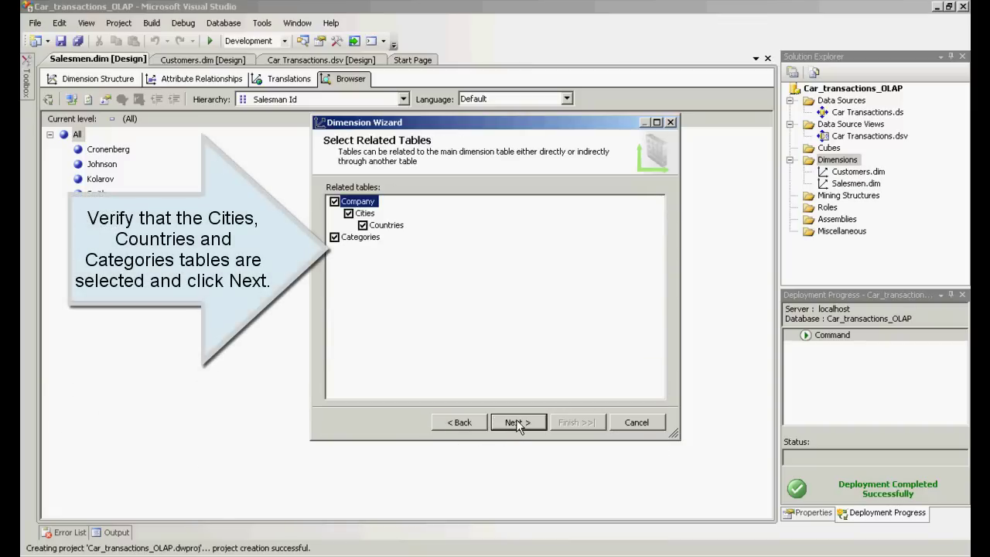
pyautogui.click(516, 422)
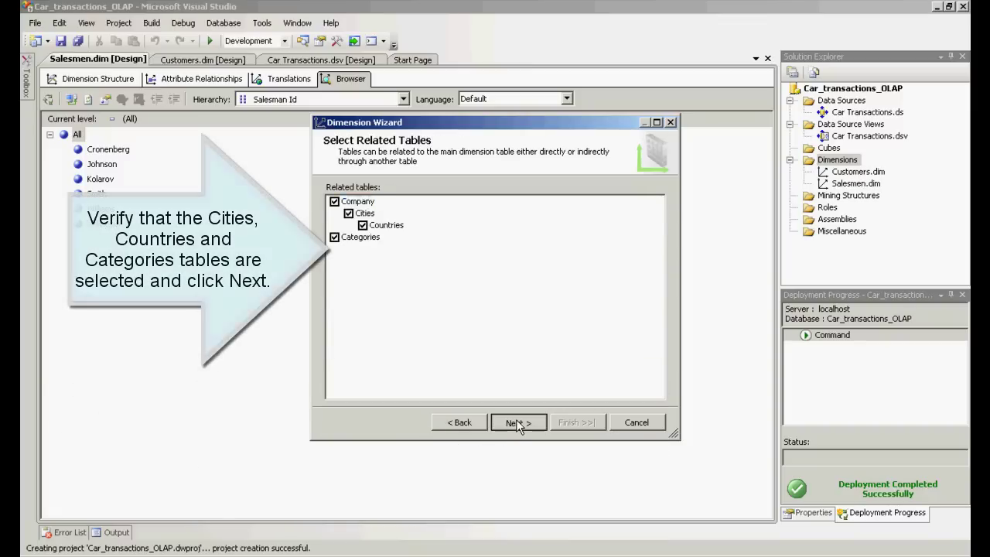
# - Include the Model, Company, City, Country and Category attributes and finish the Cars dimension
pyautogui.click(333, 232)
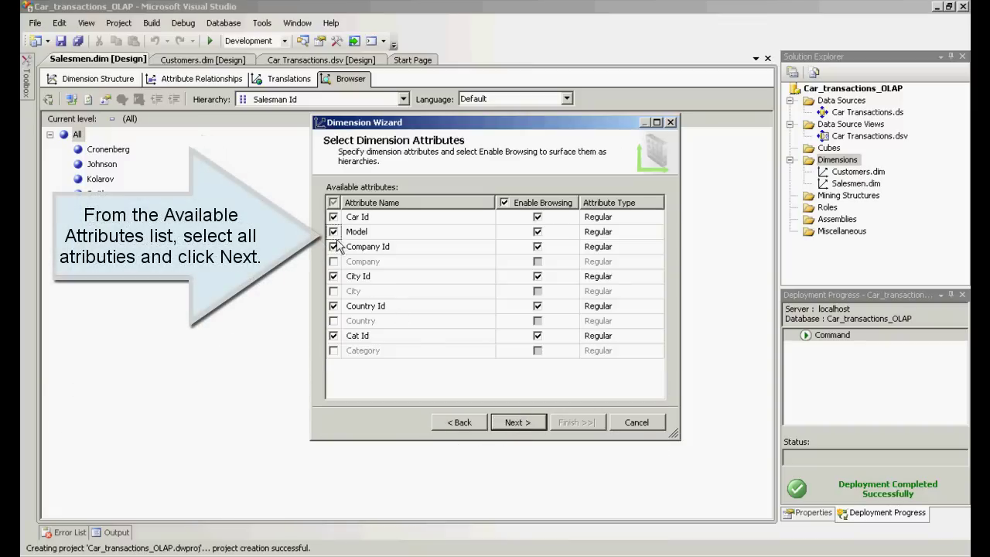
pyautogui.click(333, 262)
pyautogui.click(334, 291)
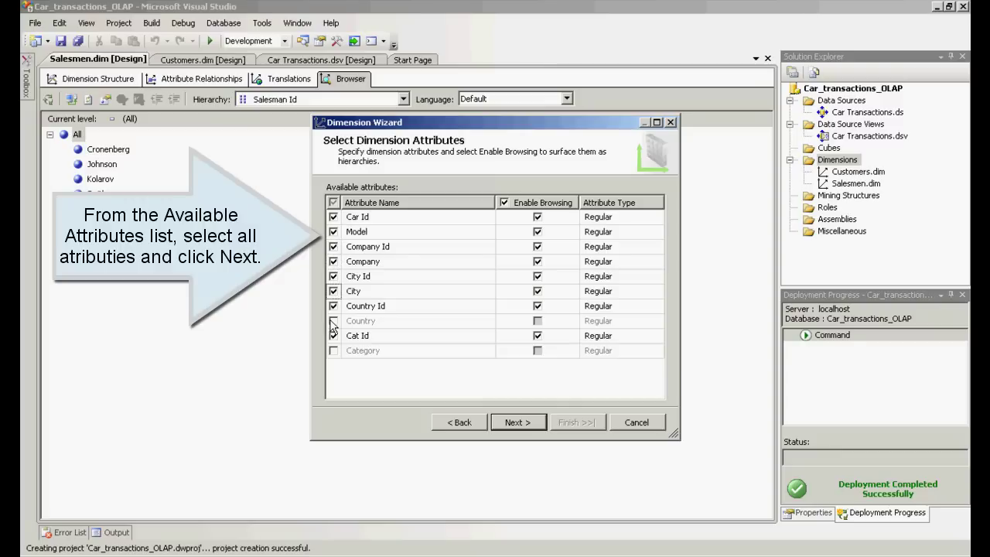
pyautogui.click(333, 320)
pyautogui.click(333, 350)
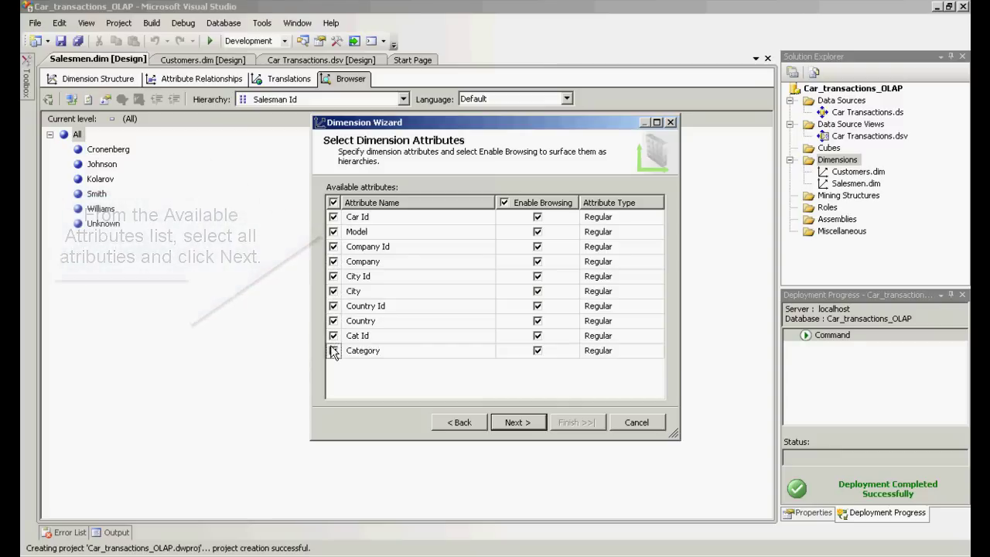
pyautogui.click(512, 422)
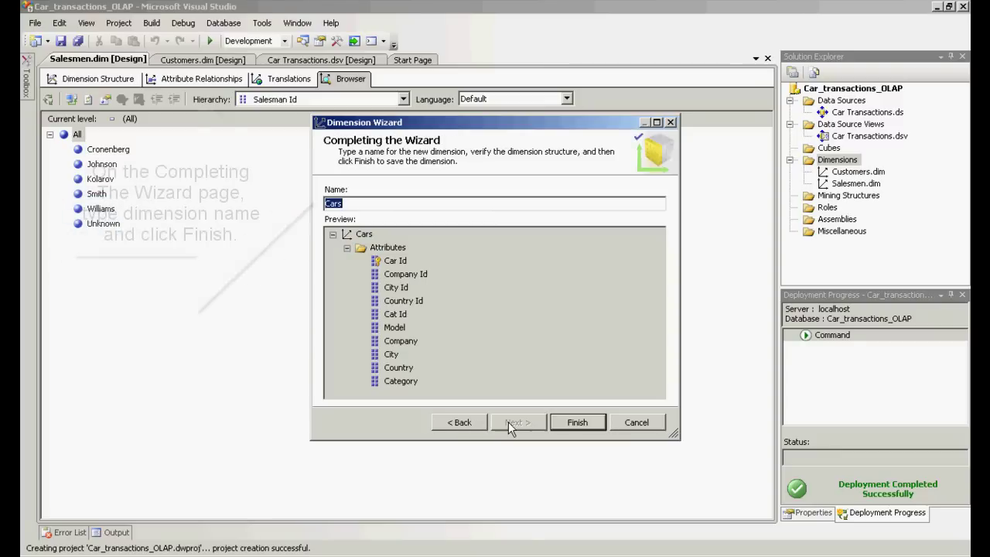
pyautogui.click(577, 422)
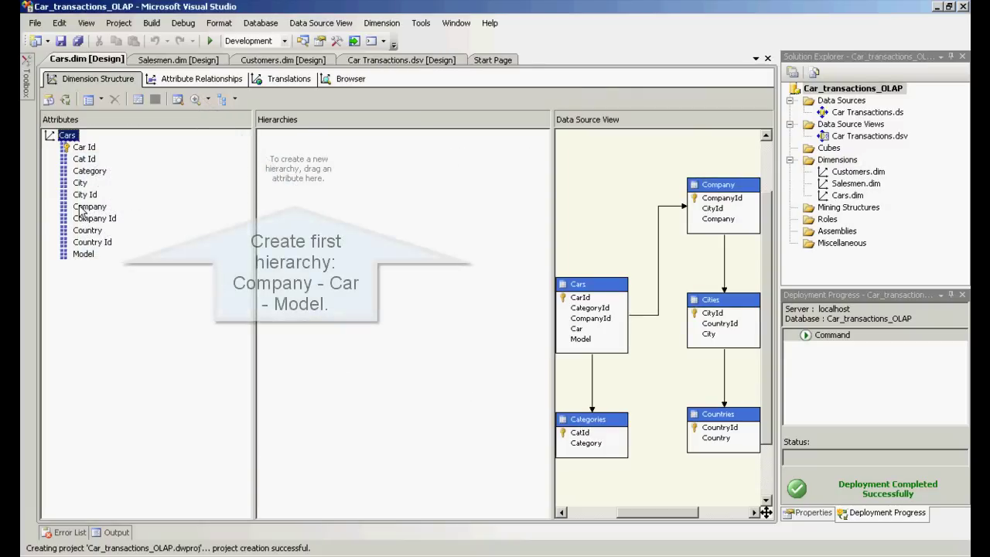
# - Stack Company, Car Id and Model into a hierarchy renamed 'Company model hierarchy'
pyautogui.moveTo(80, 210); pyautogui.dragTo(279, 160)
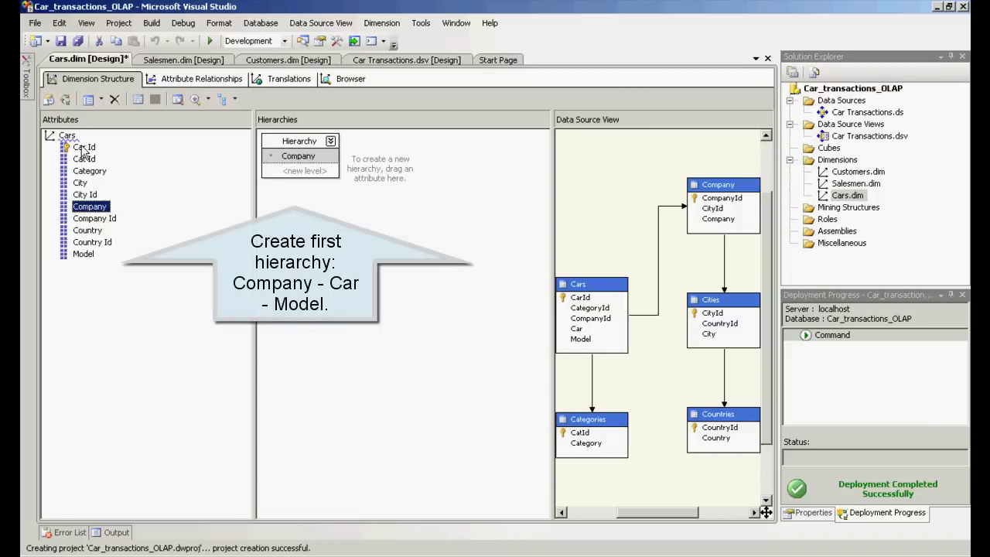
pyautogui.moveTo(84, 147); pyautogui.dragTo(288, 178)
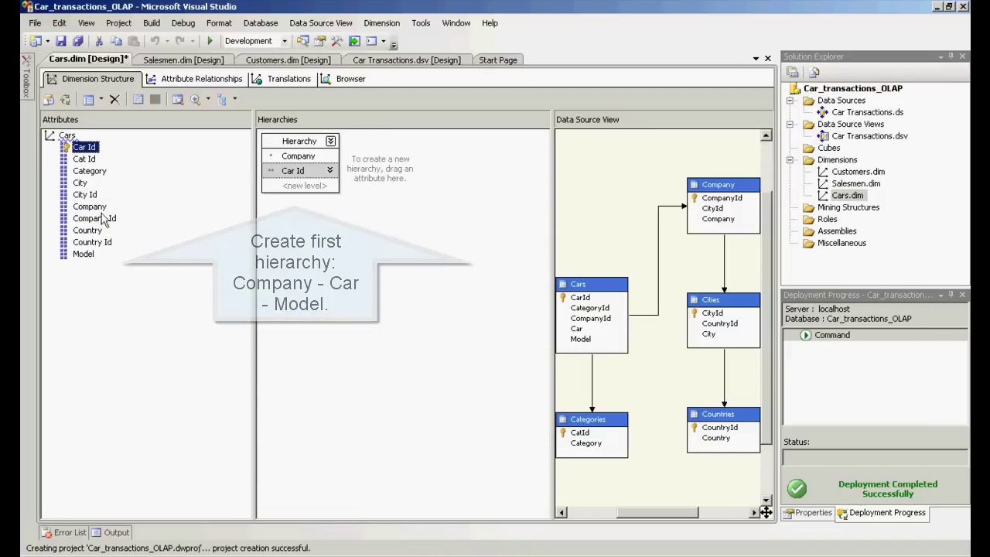
pyautogui.moveTo(83, 254); pyautogui.dragTo(298, 192)
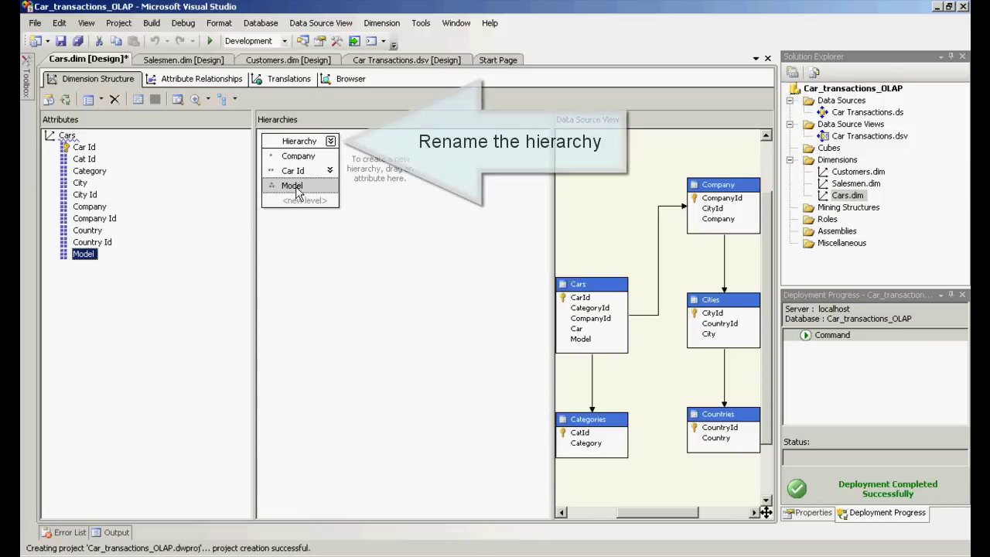
pyautogui.rightClick(299, 145)
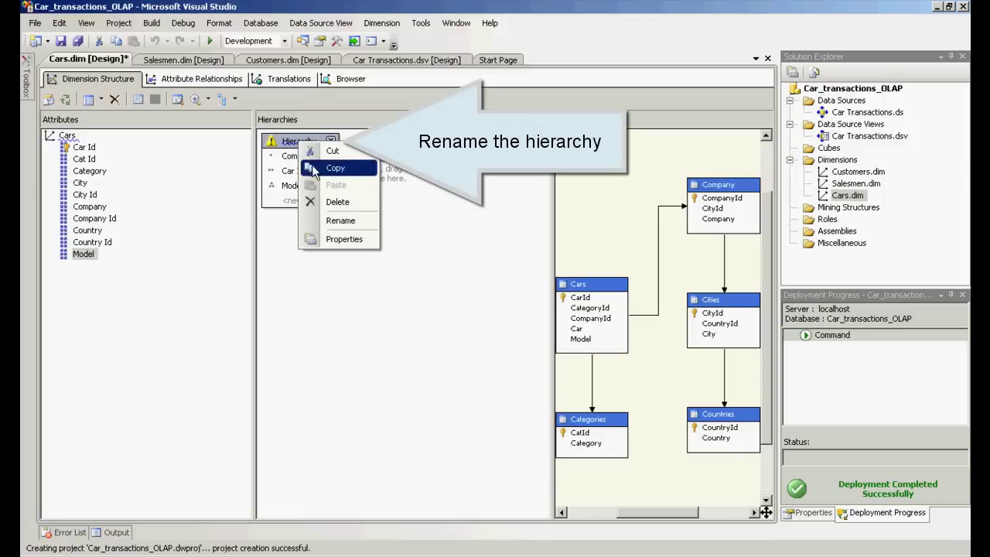
pyautogui.click(333, 221)
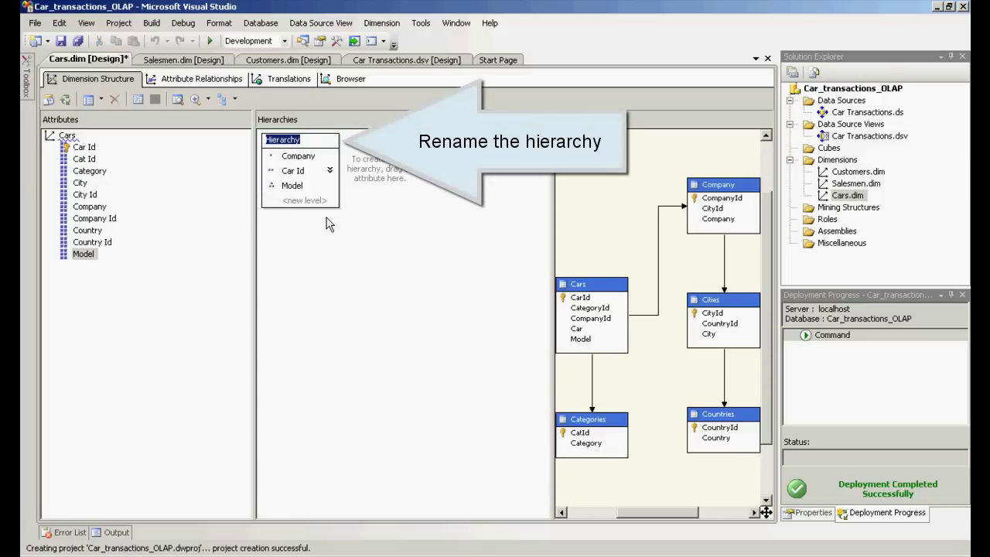
pyautogui.write('Compan')
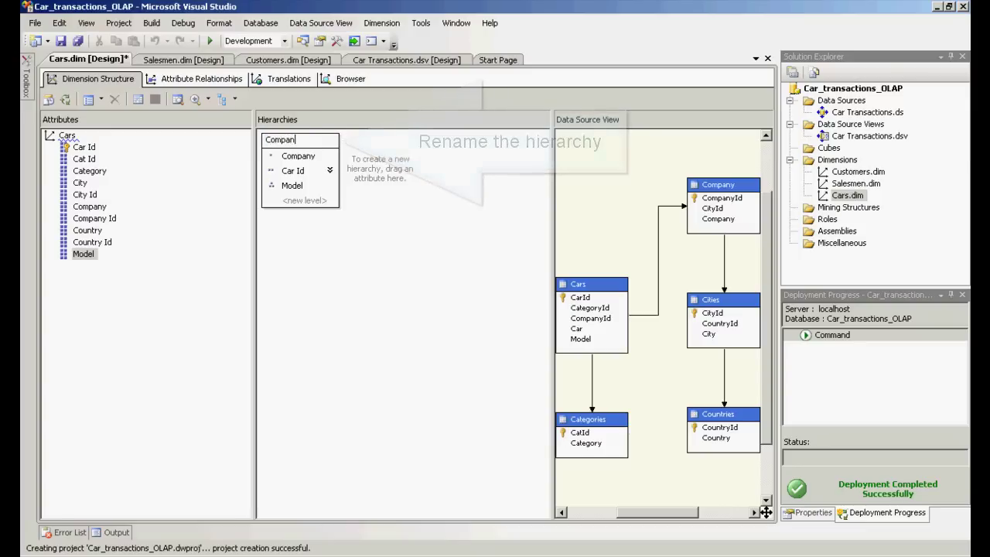
pyautogui.write('y model h')
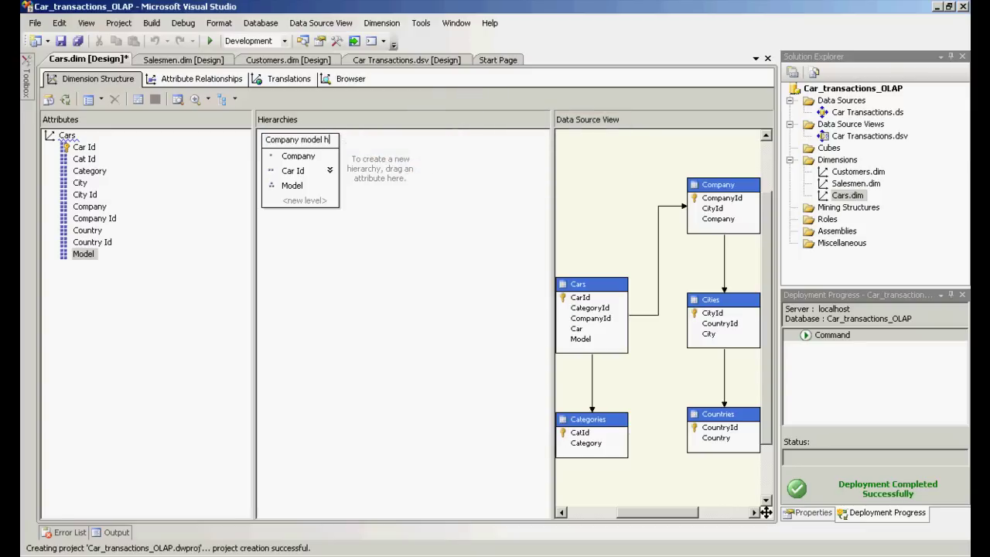
pyautogui.write('ierarchy')
pyautogui.press('Return')
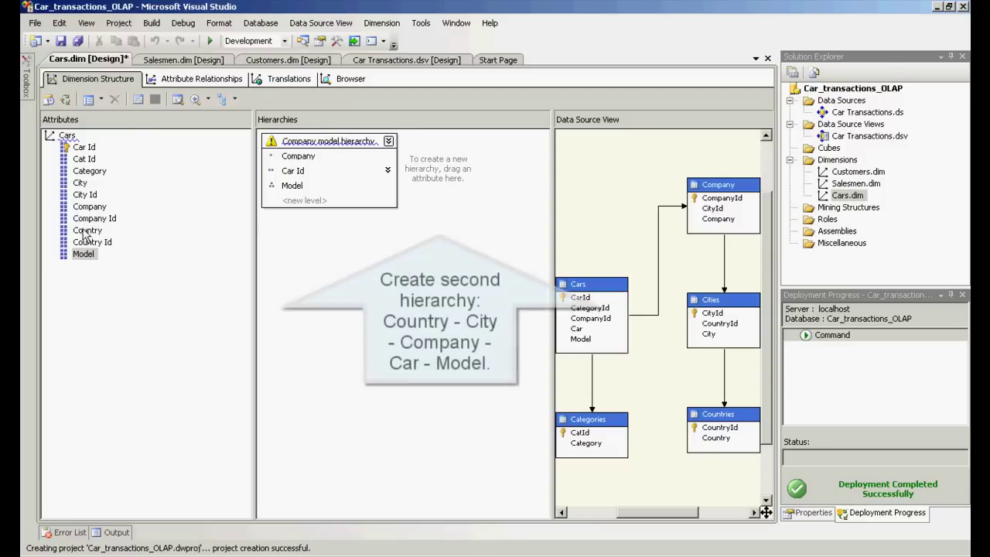
# - Stack Country, City, Company, Car Id and Model into a second hierarchy named 'Country model hierarchy'
pyautogui.moveTo(87, 230); pyautogui.dragTo(425, 166)
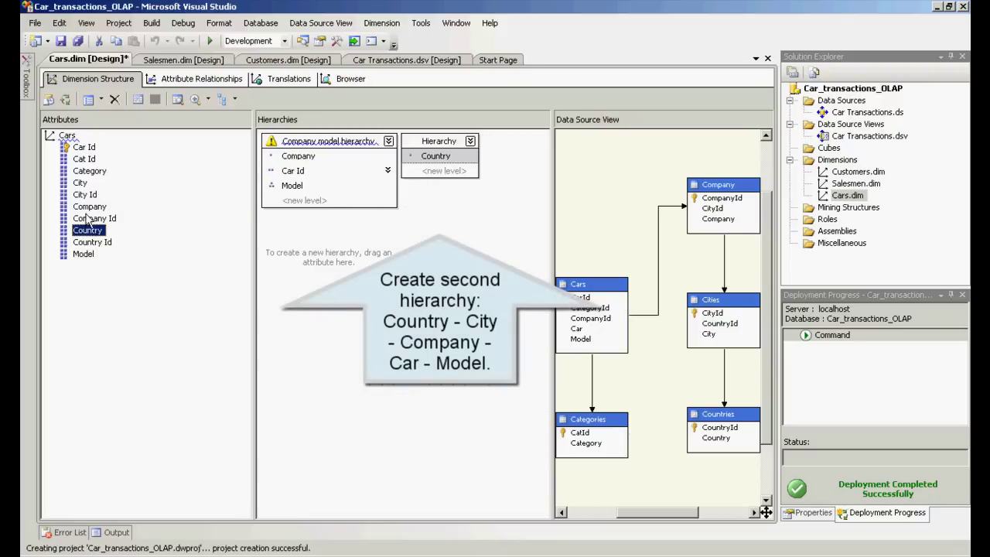
pyautogui.moveTo(80, 184); pyautogui.dragTo(425, 183)
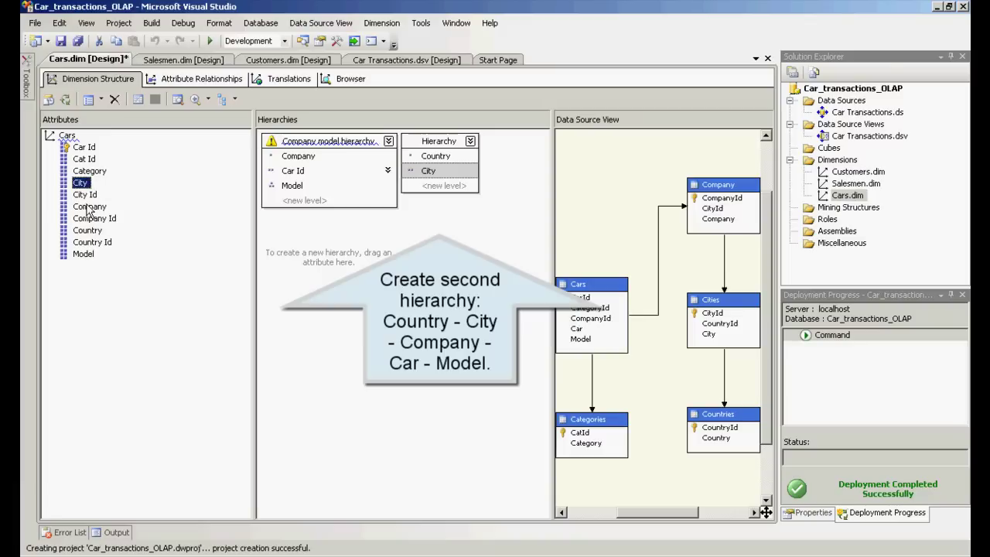
pyautogui.moveTo(89, 207); pyautogui.dragTo(431, 195)
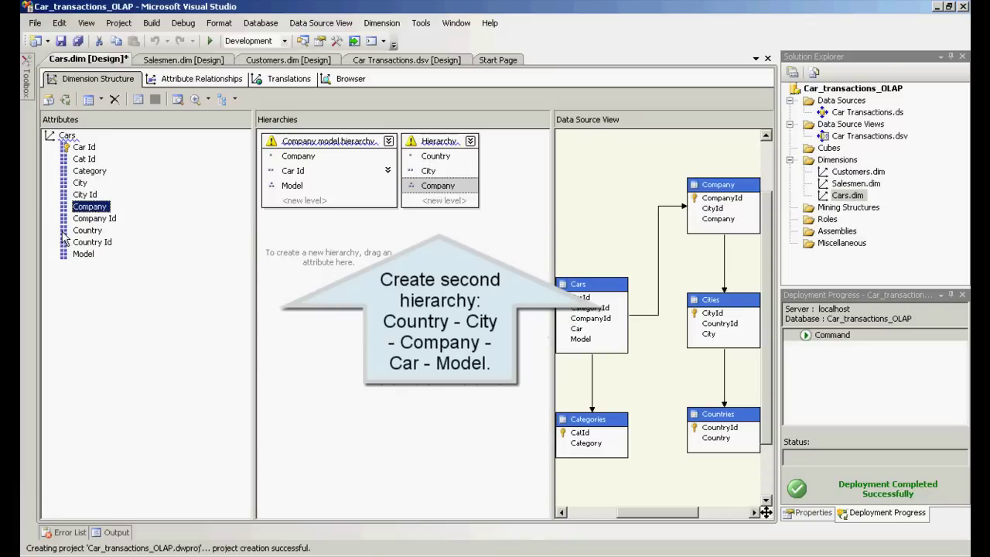
pyautogui.moveTo(84, 147); pyautogui.dragTo(427, 206)
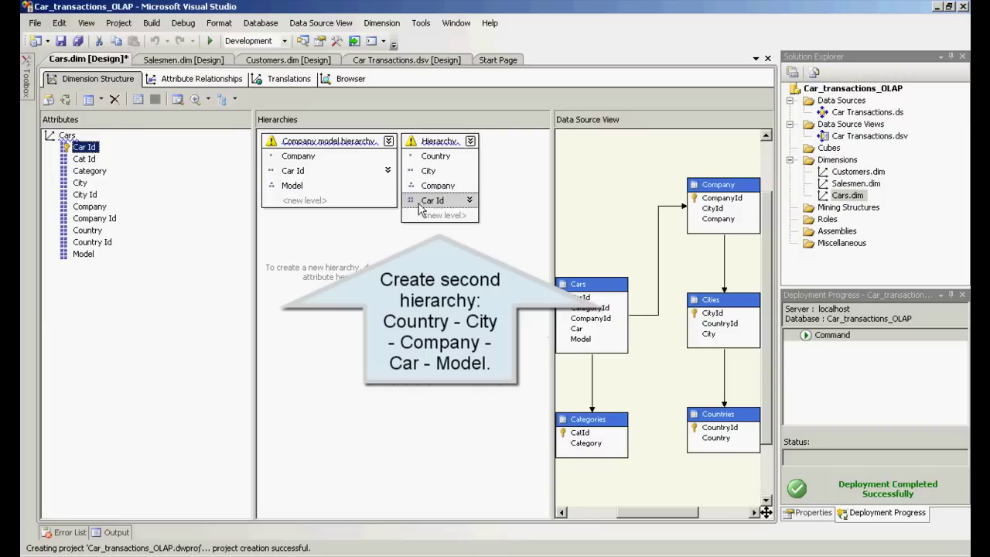
pyautogui.moveTo(85, 254); pyautogui.dragTo(433, 224)
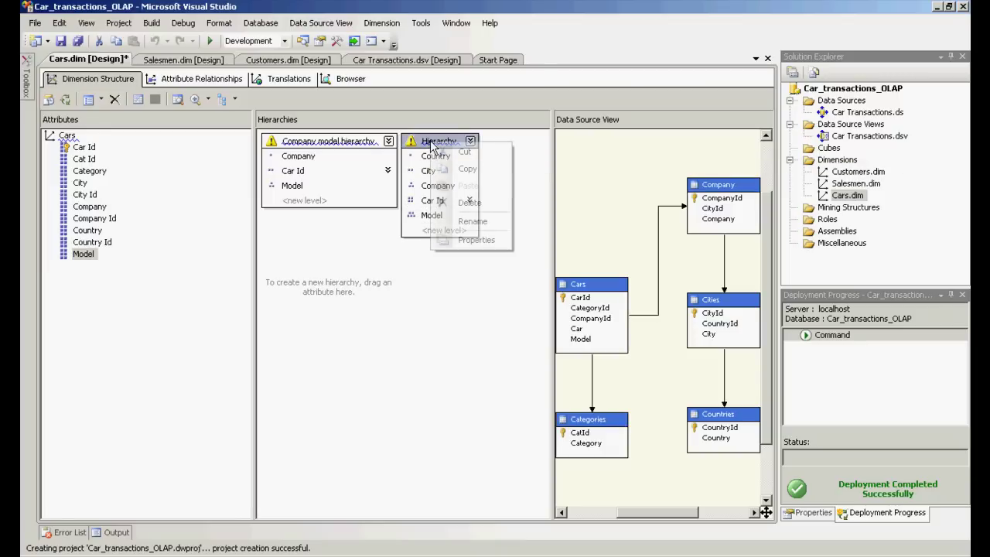
pyautogui.rightClick(431, 147)
pyautogui.click(462, 222)
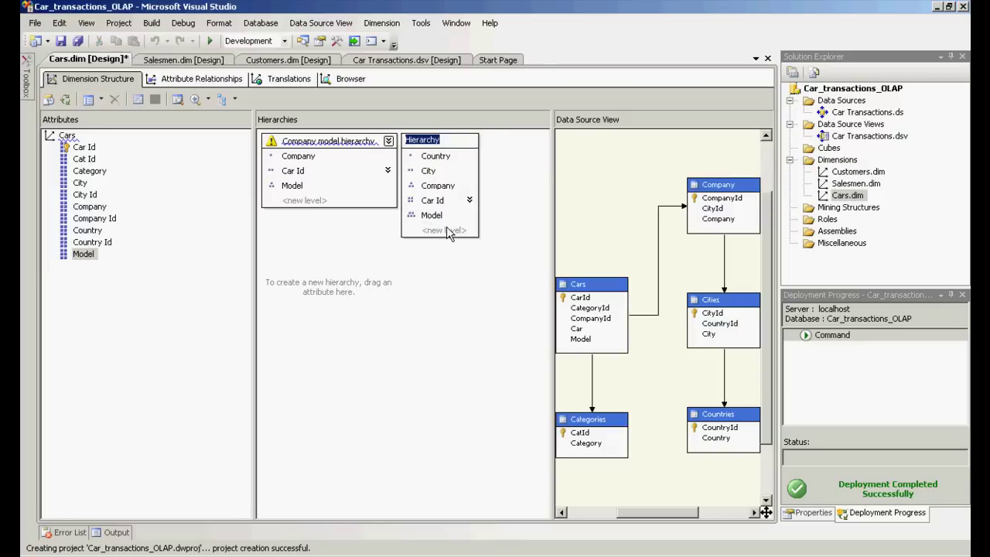
pyautogui.write('Country model')
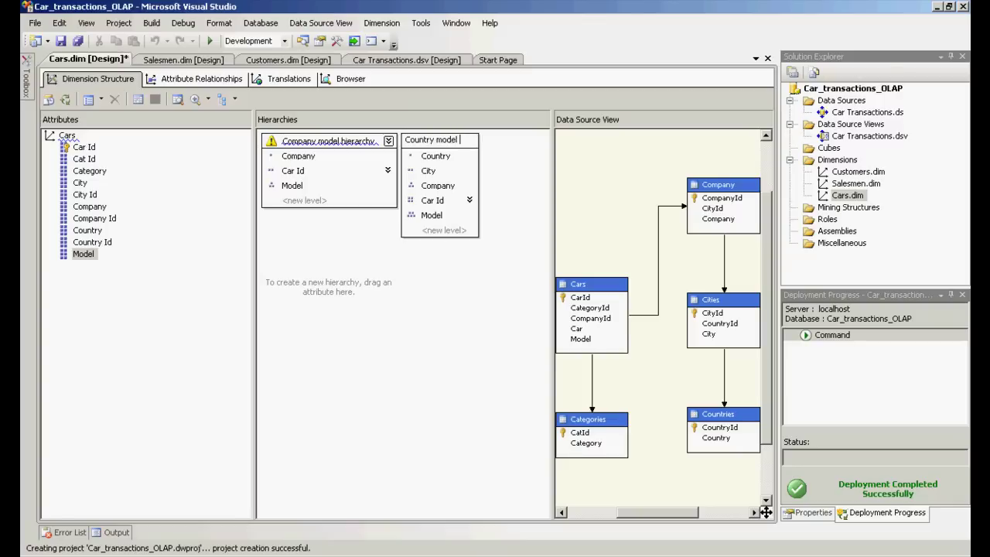
pyautogui.write(' hierarchy')
pyautogui.click(420, 331)
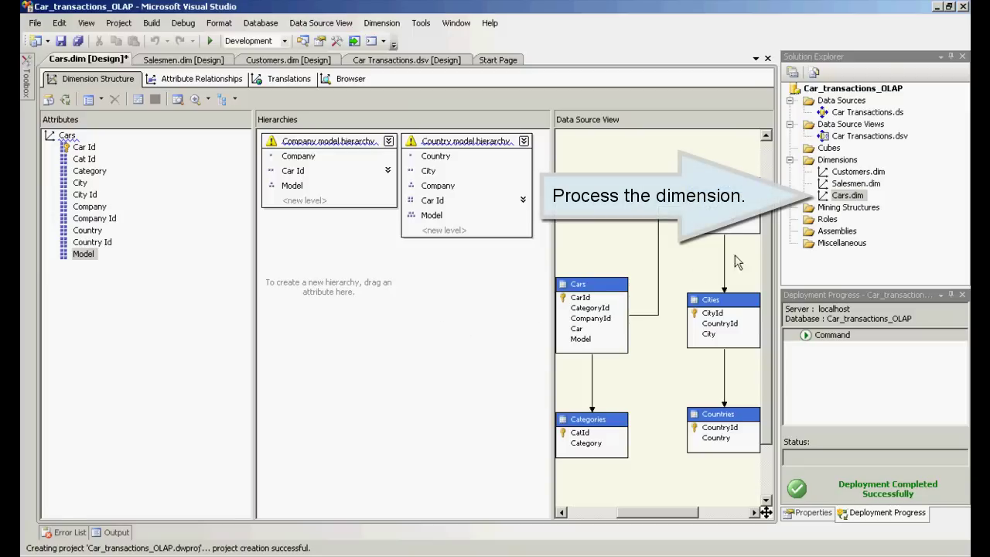
# - Deploy the project, run full processing of Cars.dim, and close both processing dialogs
pyautogui.rightClick(855, 199)
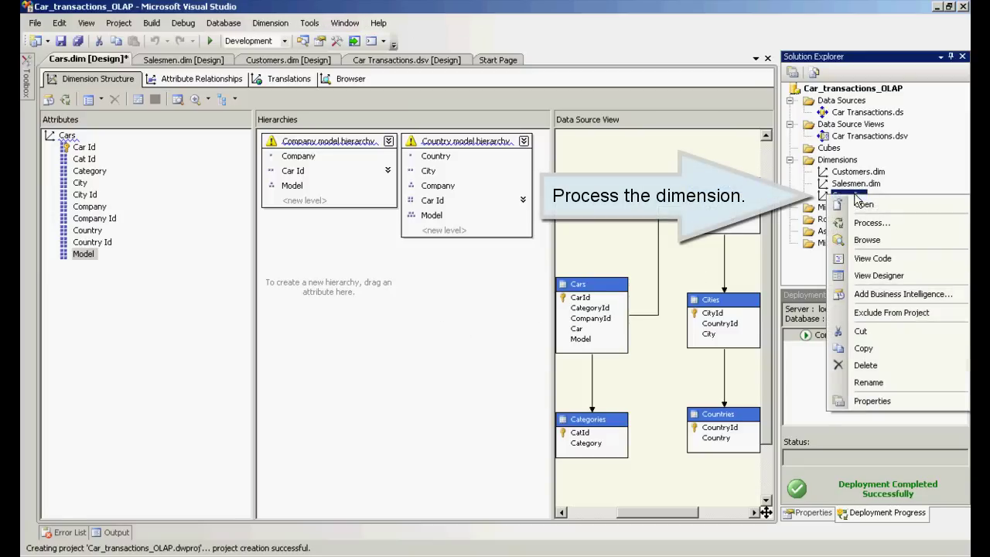
pyautogui.click(858, 224)
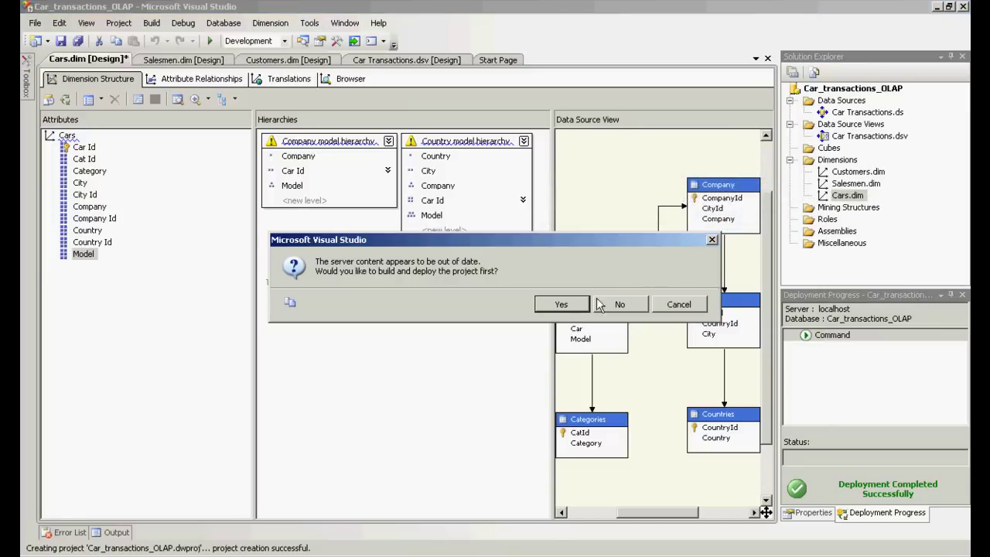
pyautogui.click(563, 305)
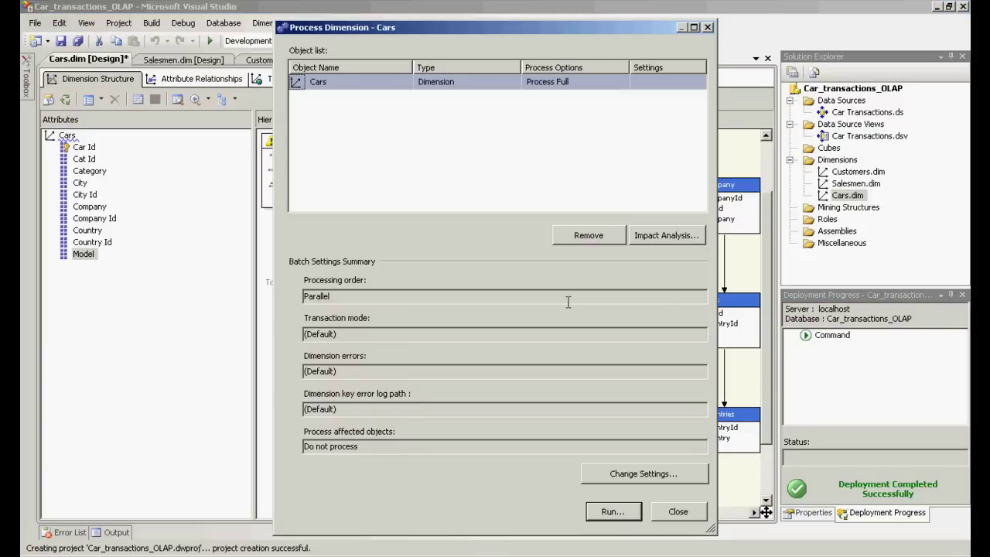
pyautogui.click(601, 512)
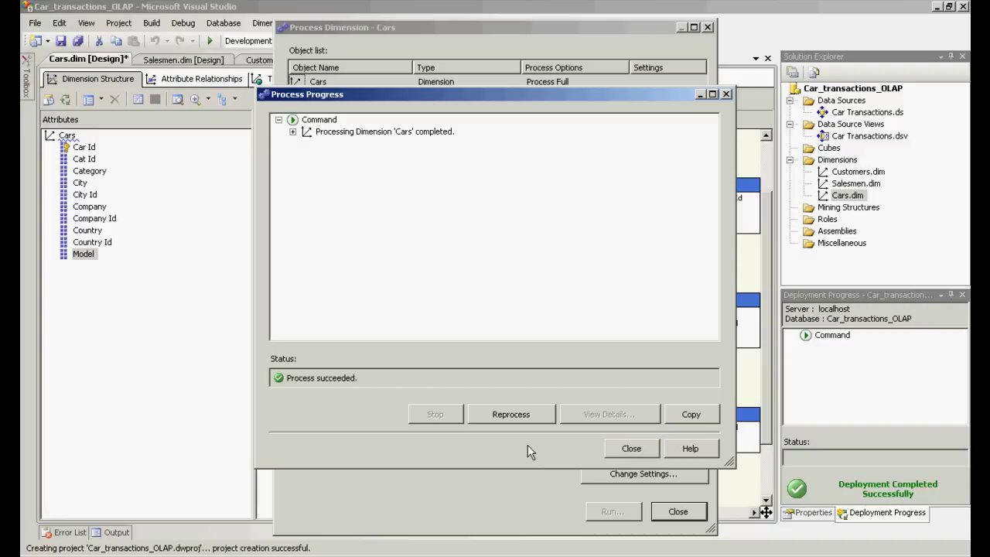
pyautogui.click(641, 449)
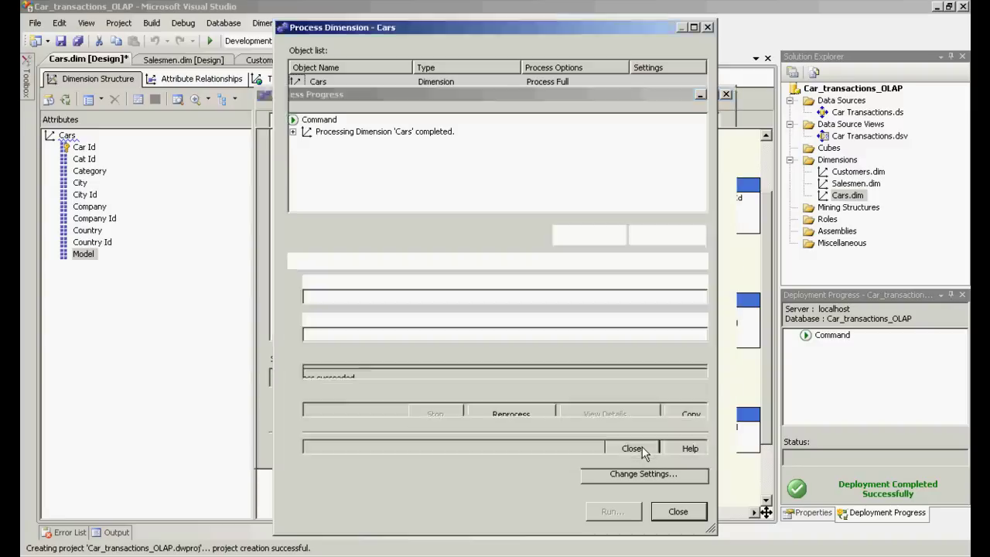
pyautogui.click(678, 512)
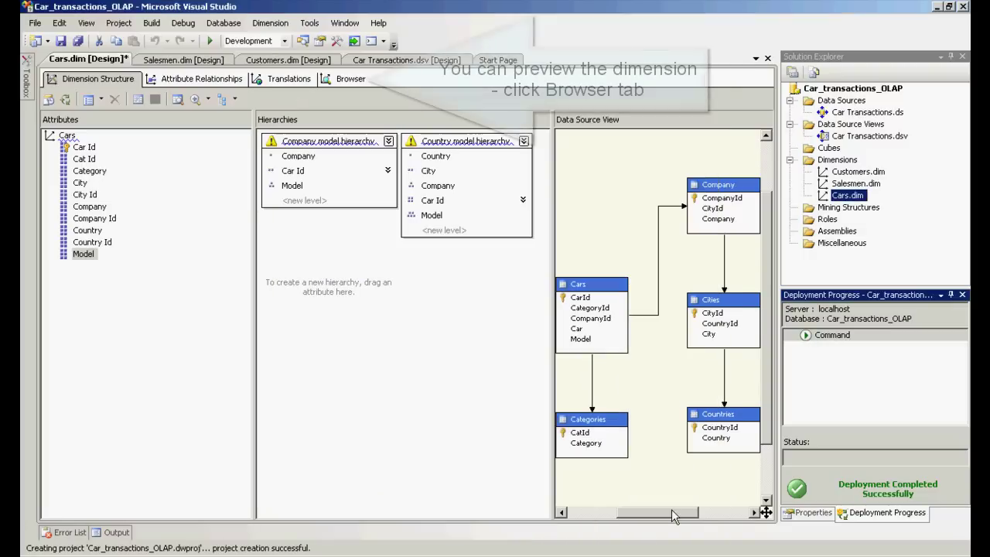
# - Browse Company model hierarchy, expanding Aston Martin, Bentley and Ferrari down to their car models
pyautogui.click(337, 76)
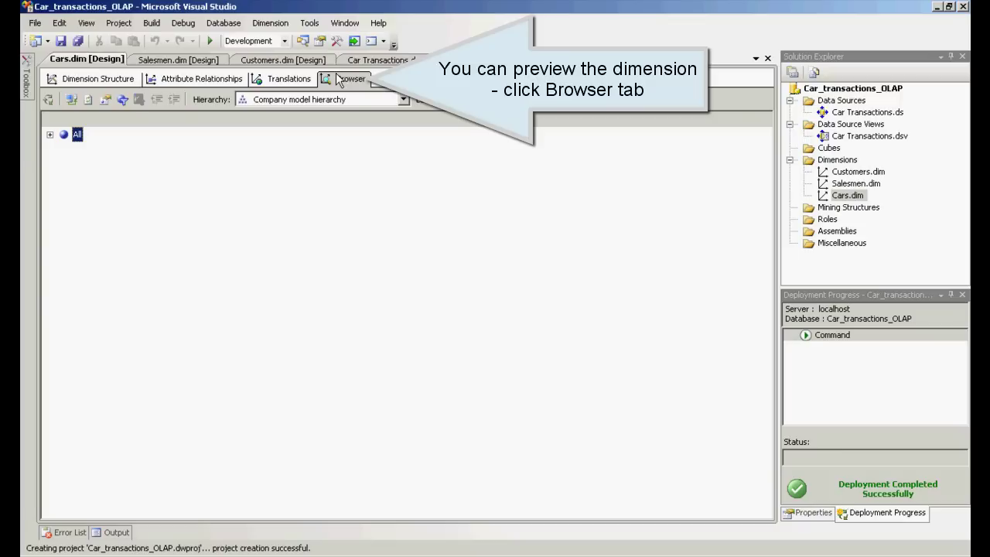
pyautogui.click(49, 135)
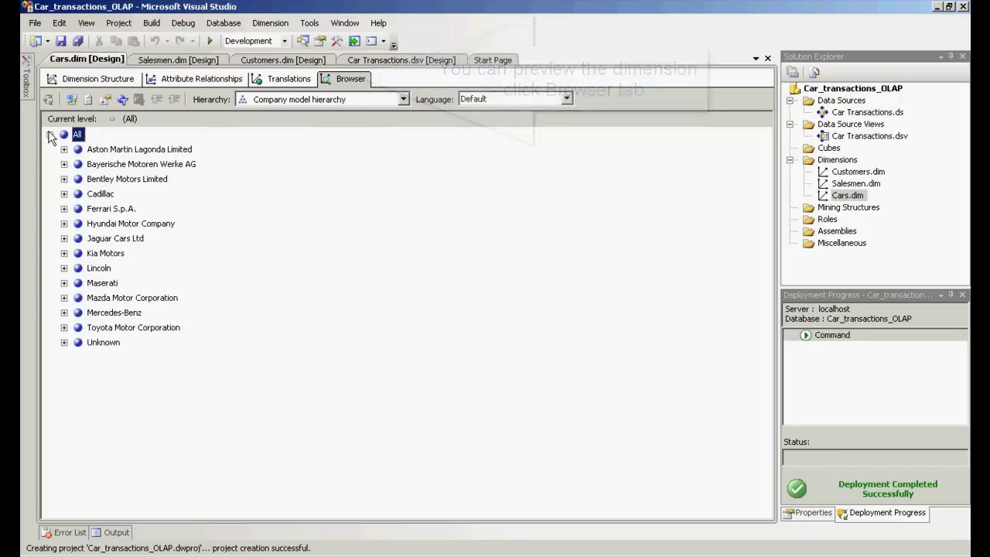
pyautogui.click(65, 150)
pyautogui.click(77, 165)
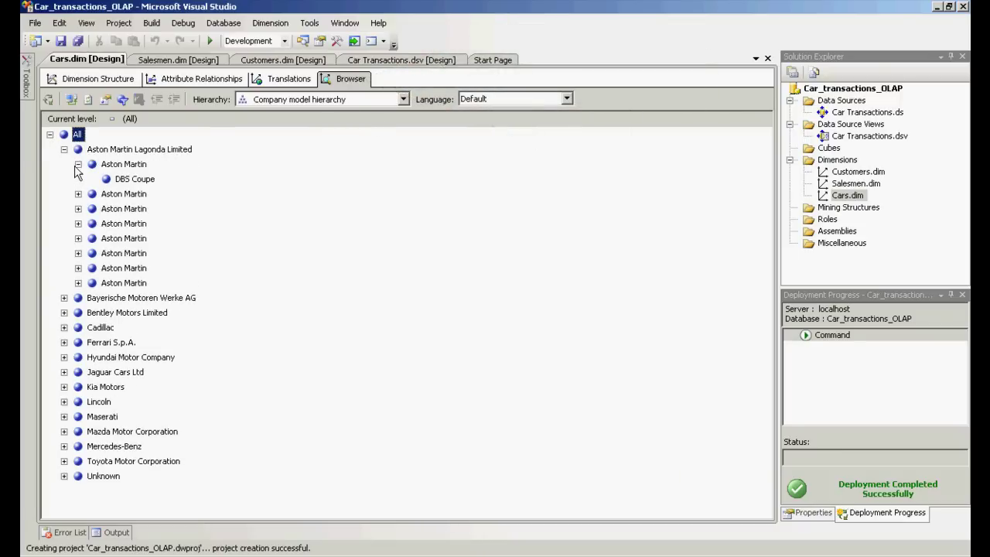
pyautogui.click(64, 312)
pyautogui.click(78, 342)
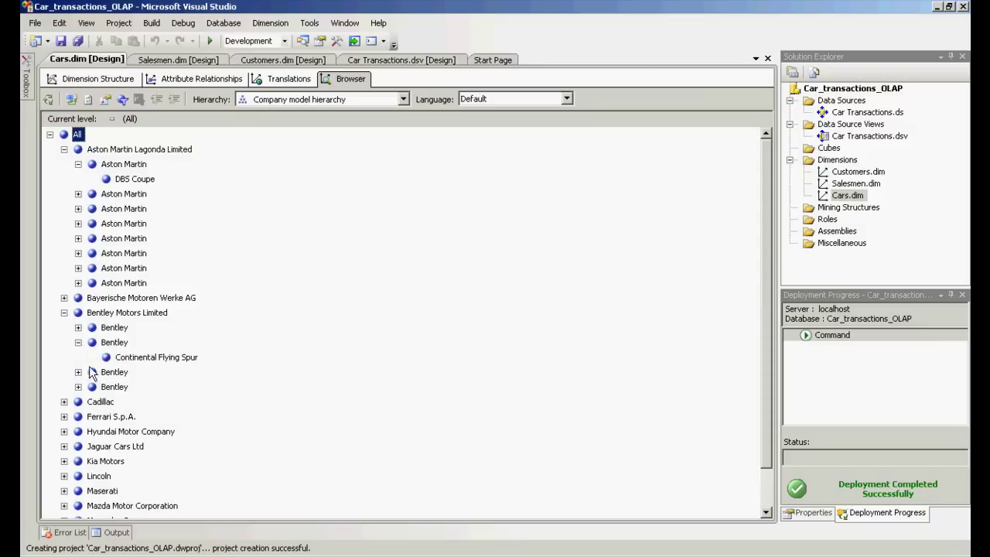
pyautogui.click(64, 416)
pyautogui.click(78, 431)
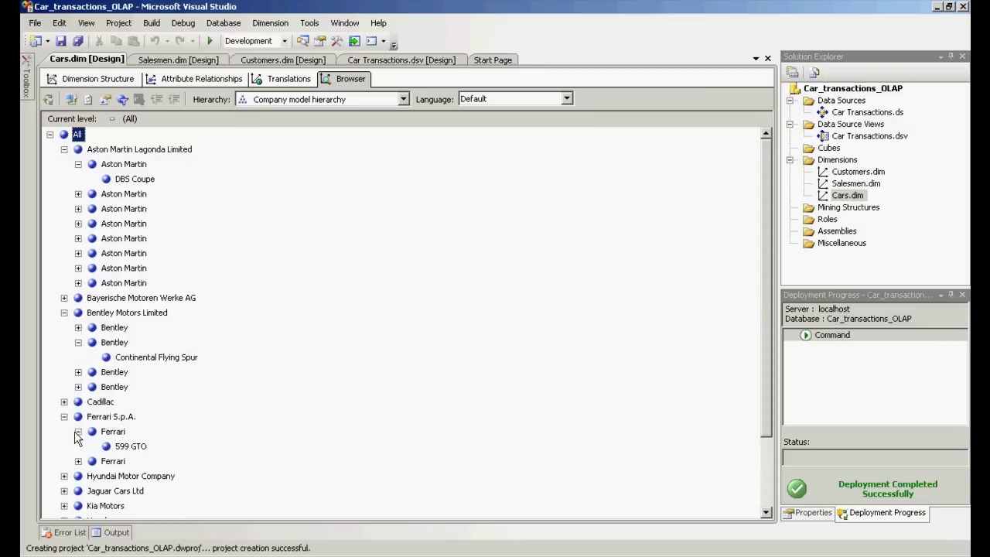
pyautogui.click(78, 461)
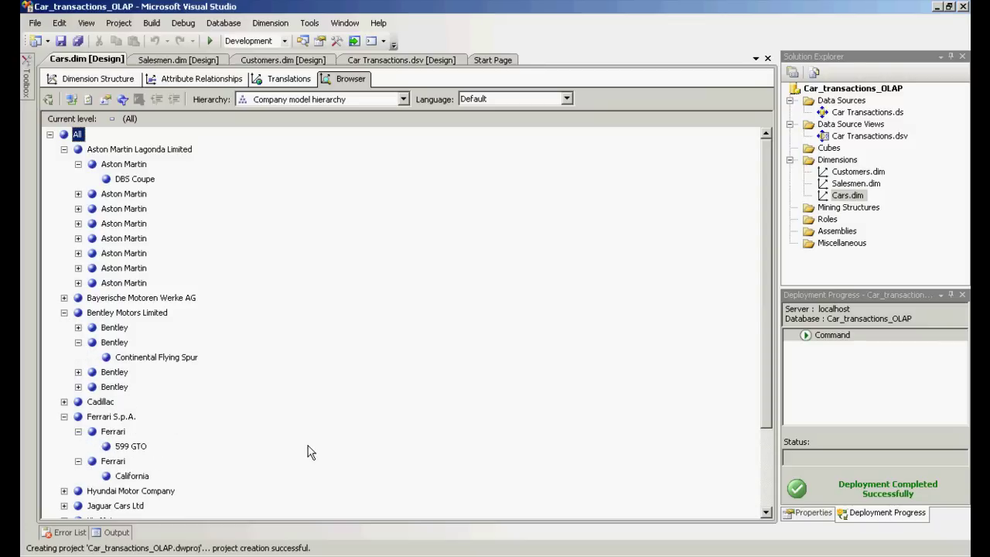
# - Switch to Country model hierarchy and expand Germany, Munich and BMW down to 1 Series
pyautogui.click(403, 99)
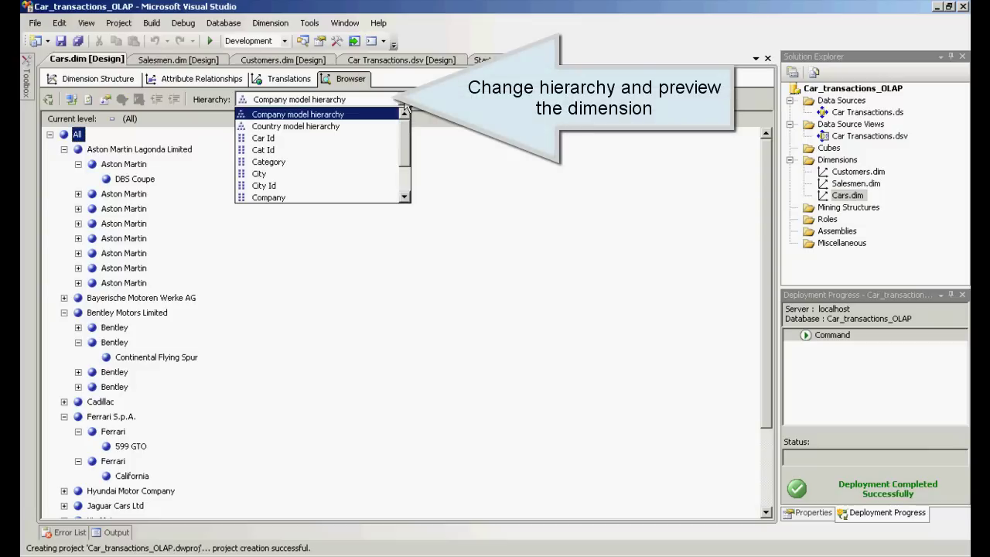
pyautogui.click(334, 125)
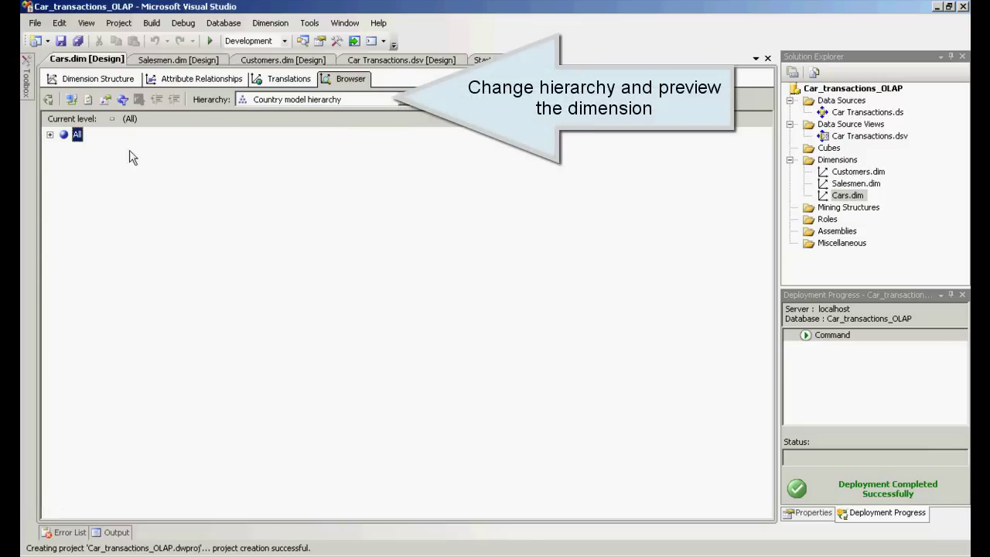
pyautogui.click(49, 135)
pyautogui.click(64, 150)
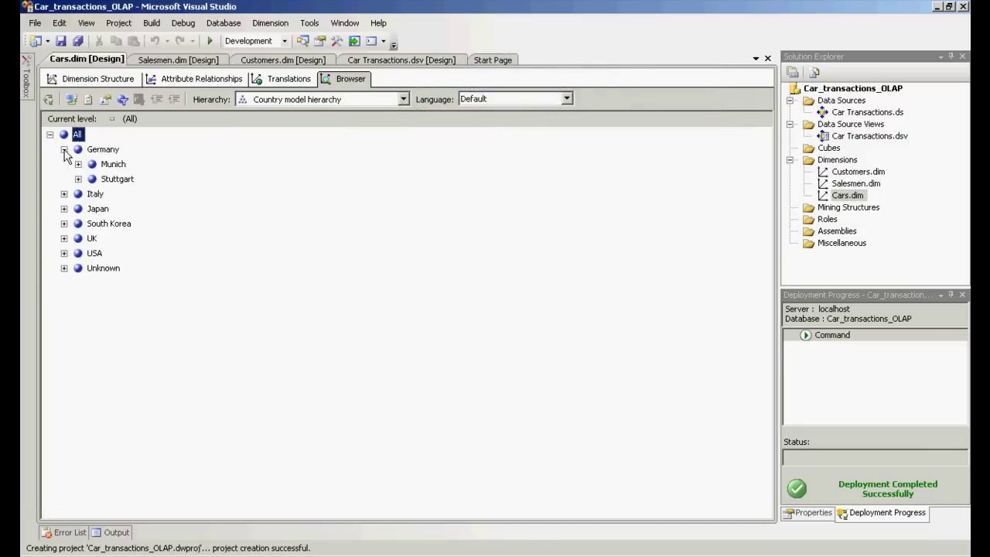
pyautogui.click(78, 164)
pyautogui.click(92, 178)
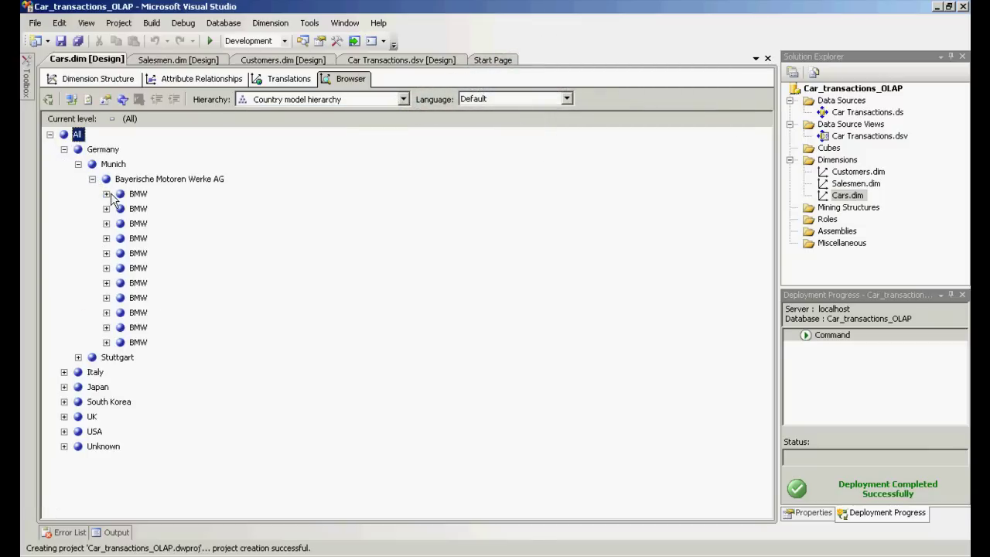
pyautogui.click(106, 194)
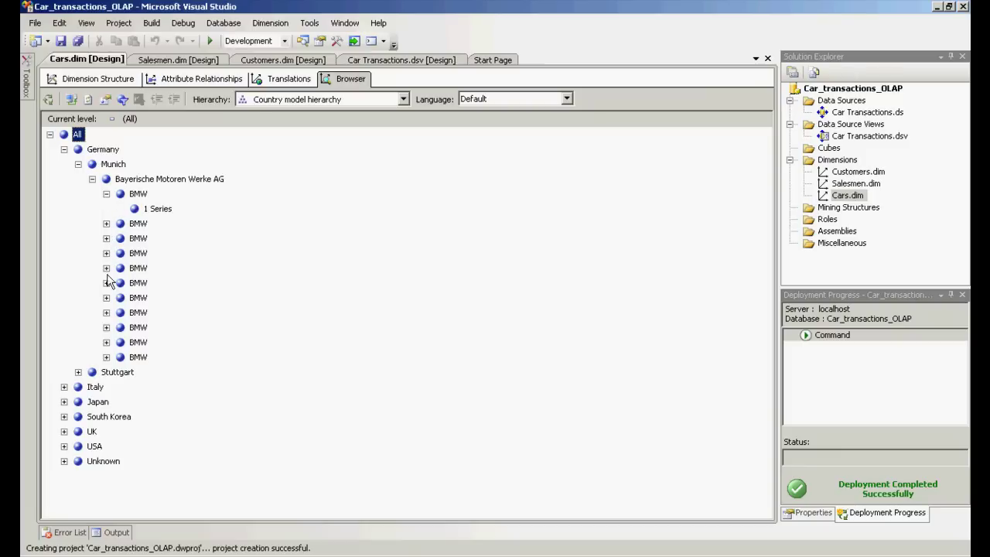
# - Expand Italy's Maranello and Modena to reveal Ferrari 599 GTO and Maserati Quattroporte
pyautogui.click(64, 387)
pyautogui.click(78, 402)
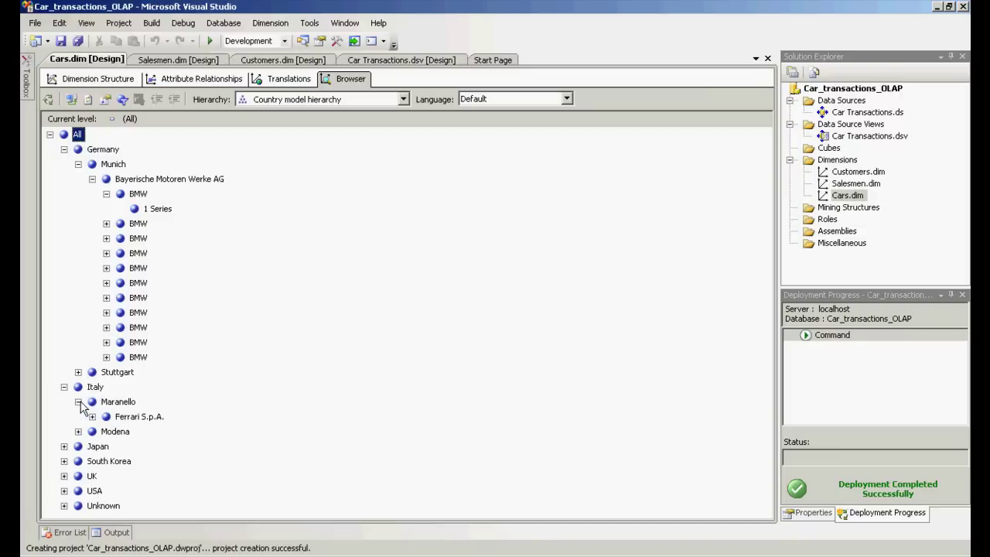
pyautogui.click(92, 417)
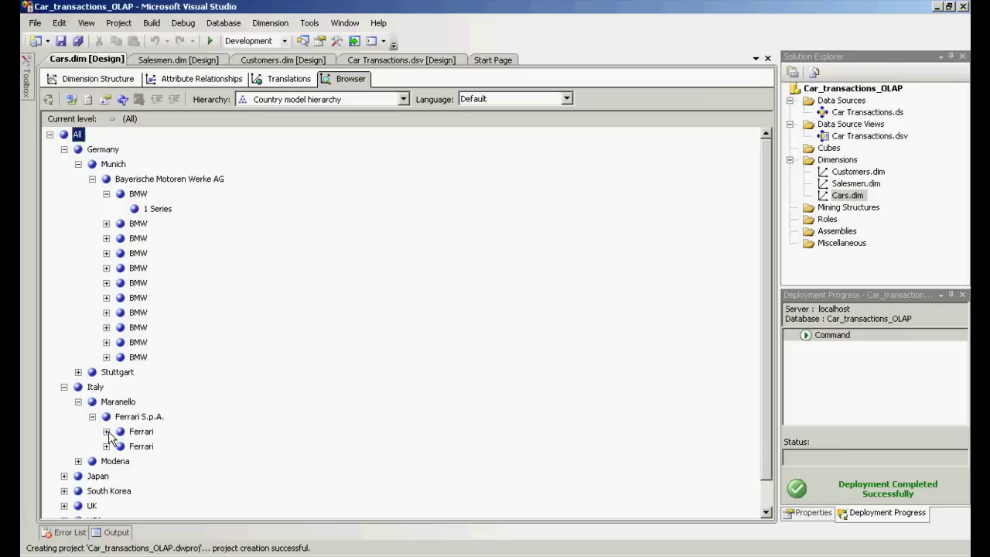
pyautogui.click(107, 431)
pyautogui.click(78, 476)
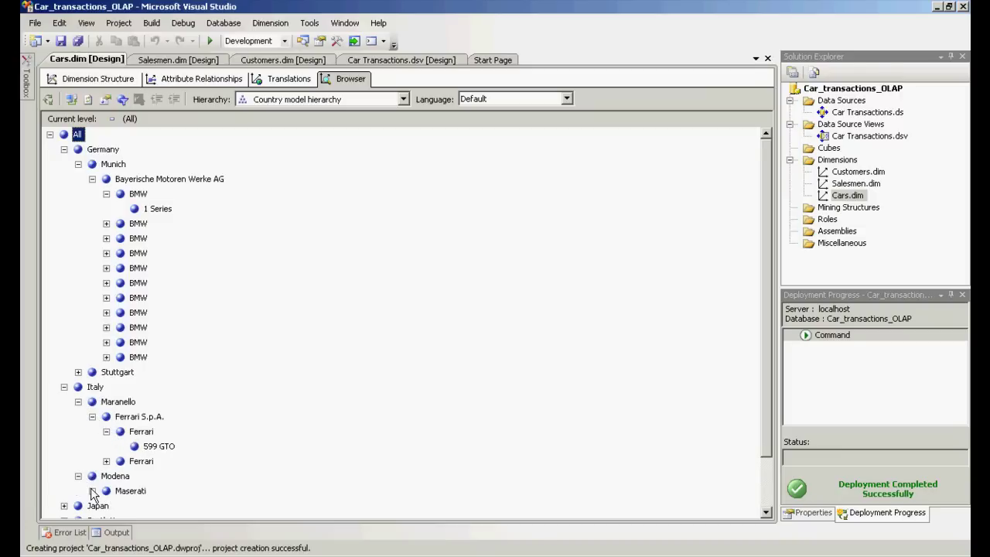
pyautogui.click(92, 491)
pyautogui.click(106, 491)
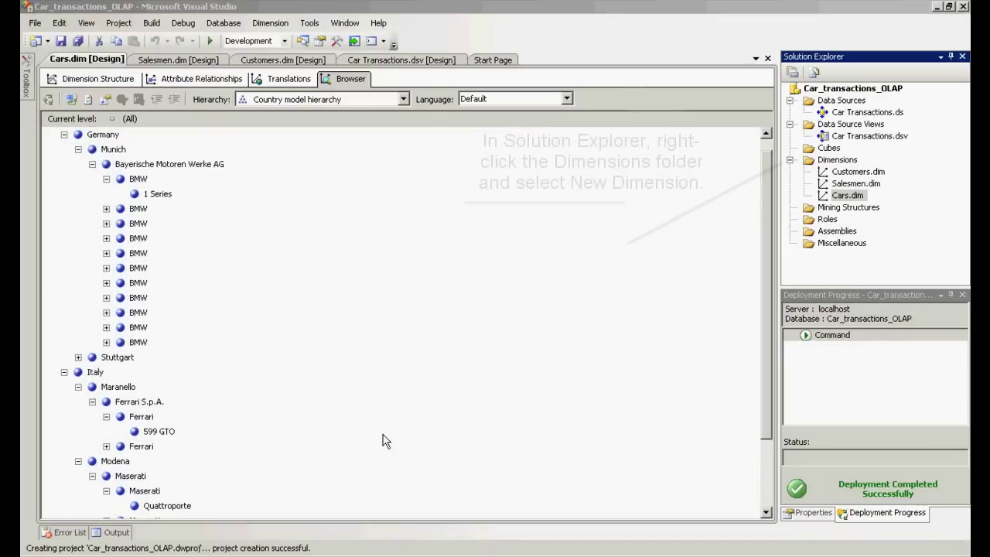
# - Create a server-generated Time dimension for 2010–2011 with Year, Quarter, Month and Date periods
pyautogui.rightClick(839, 160)
pyautogui.click(861, 165)
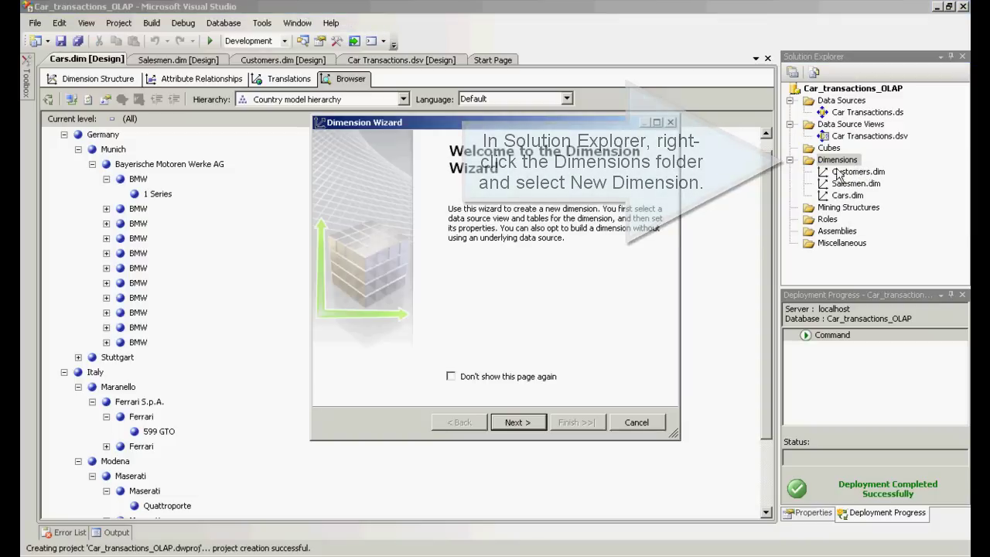
pyautogui.click(519, 422)
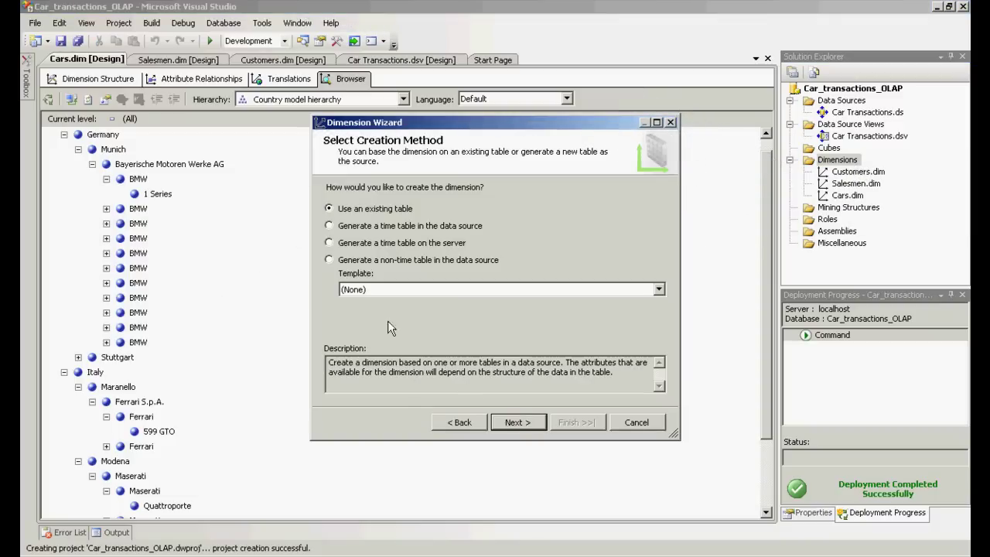
pyautogui.click(329, 243)
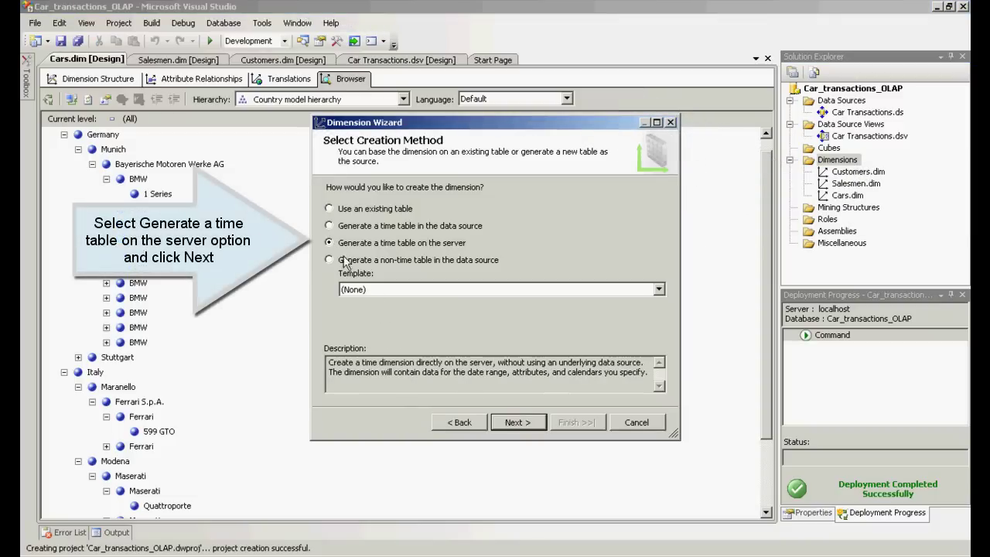
pyautogui.click(527, 423)
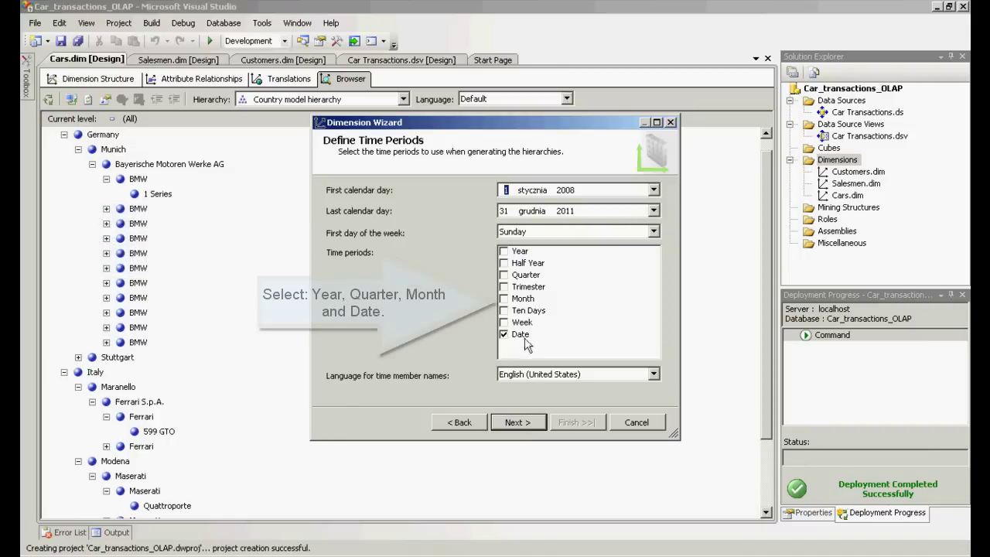
pyautogui.click(503, 252)
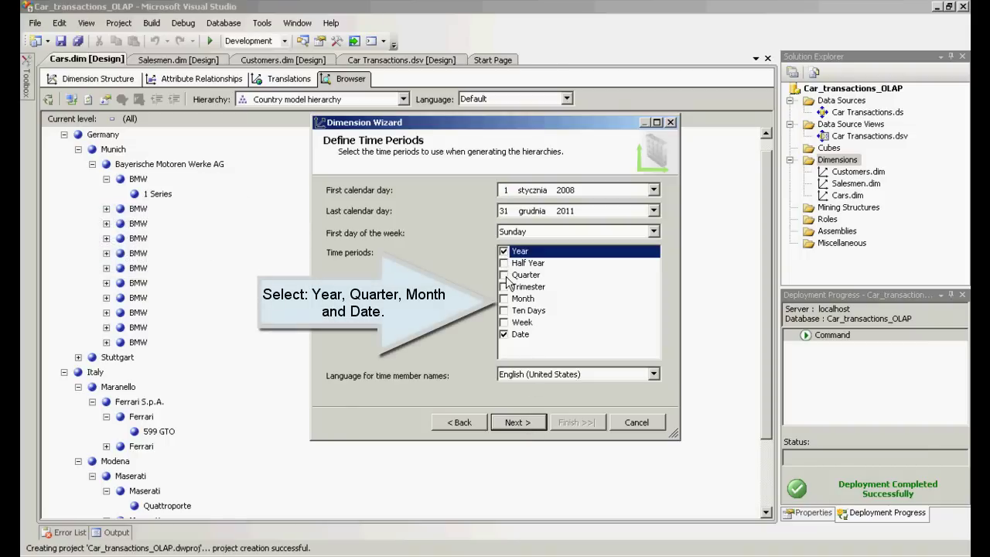
pyautogui.click(505, 276)
pyautogui.click(510, 299)
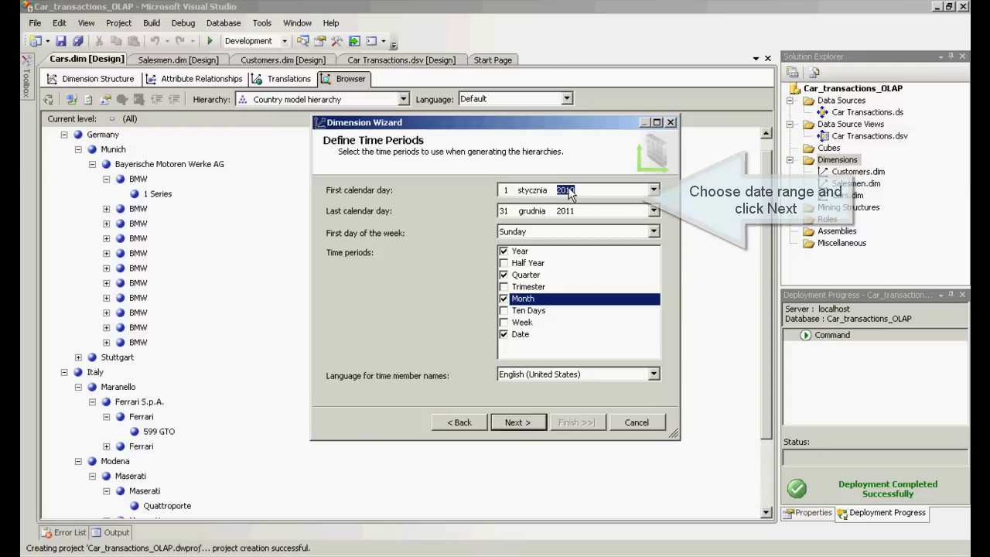
pyautogui.click(517, 422)
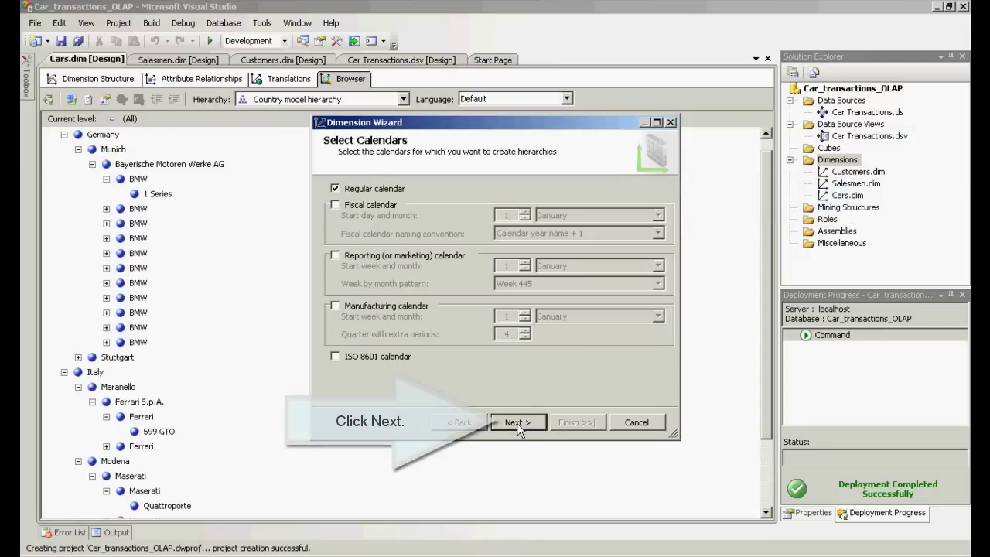
pyautogui.click(516, 422)
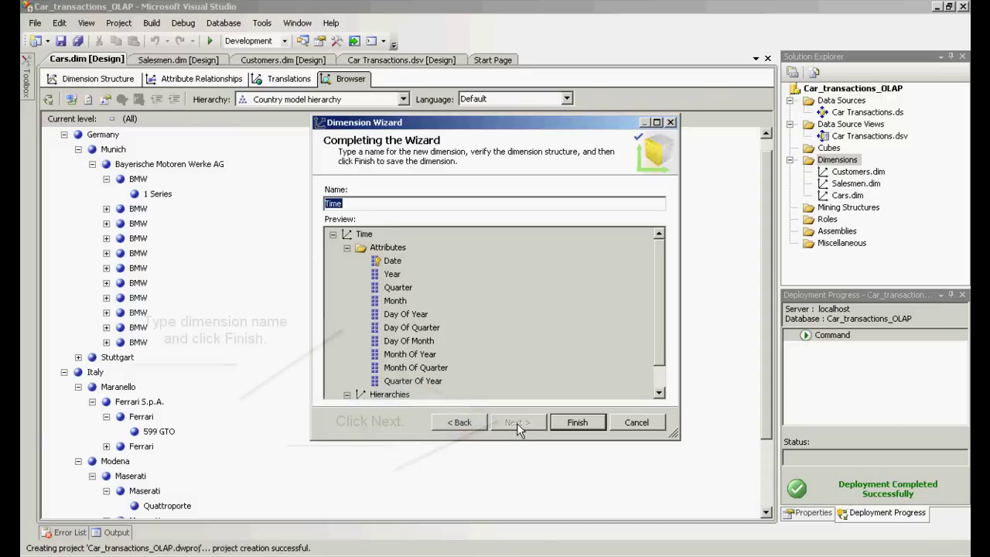
pyautogui.click(574, 422)
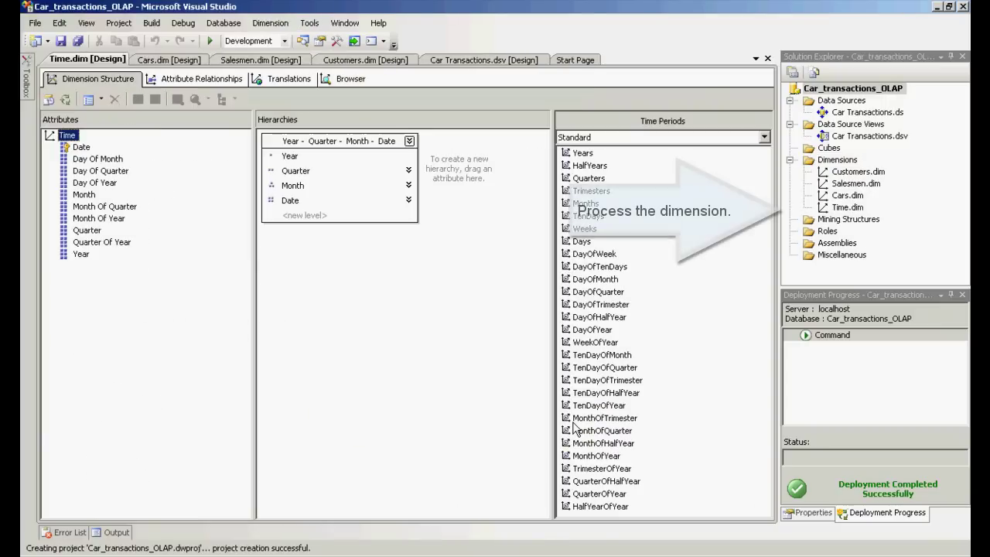
# - Deploy and process Time.dim, close the dialogs, and browse its Calendar 2010 and 2011 members
pyautogui.rightClick(834, 208)
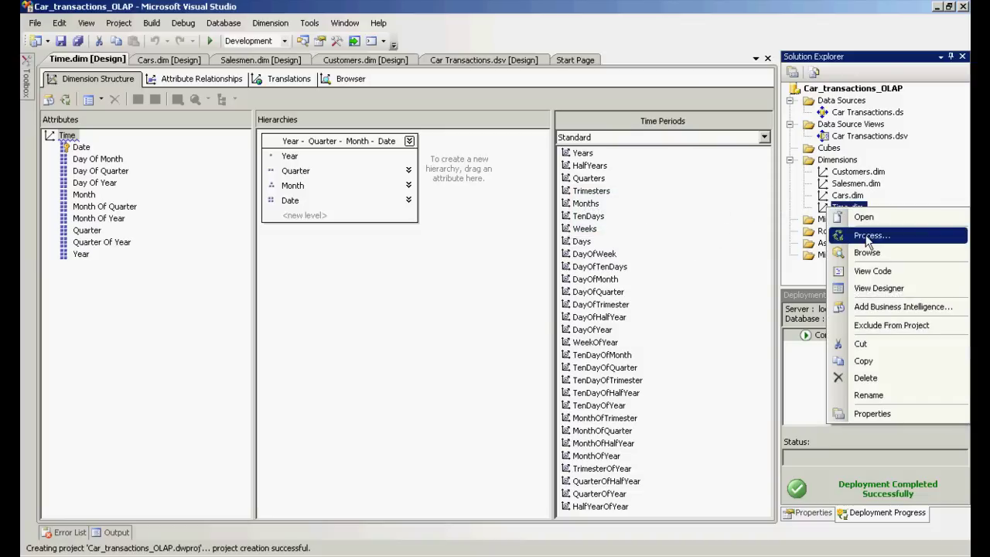
pyautogui.click(867, 236)
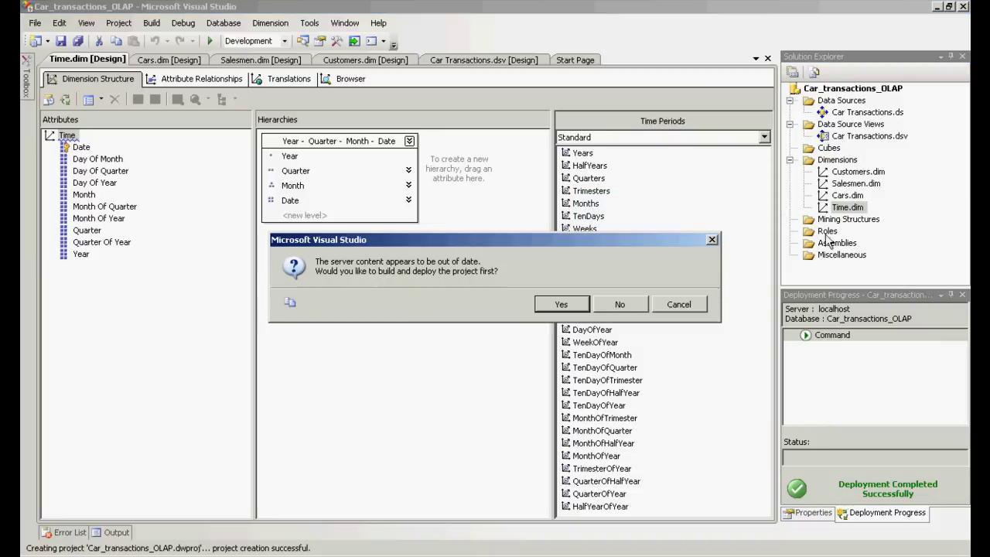
pyautogui.click(561, 306)
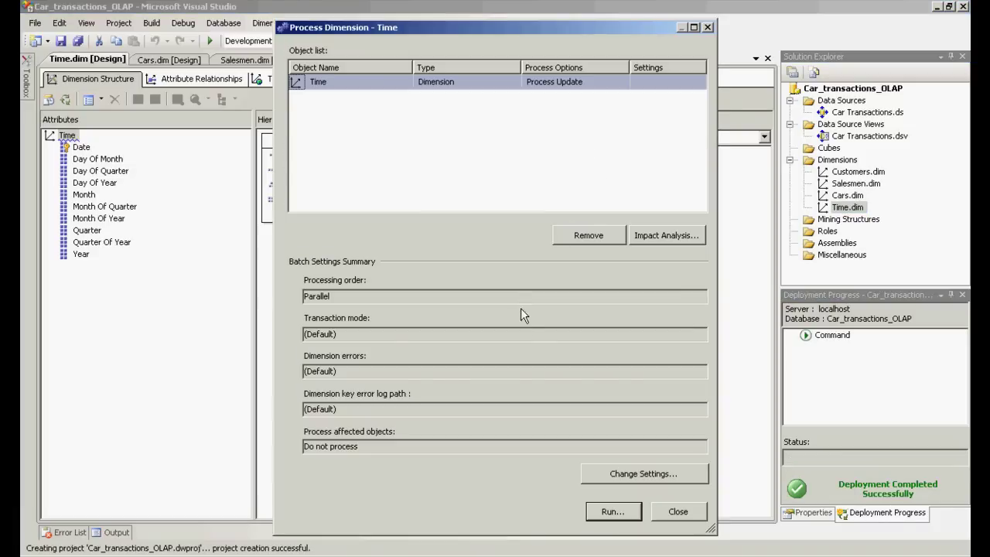
pyautogui.click(611, 512)
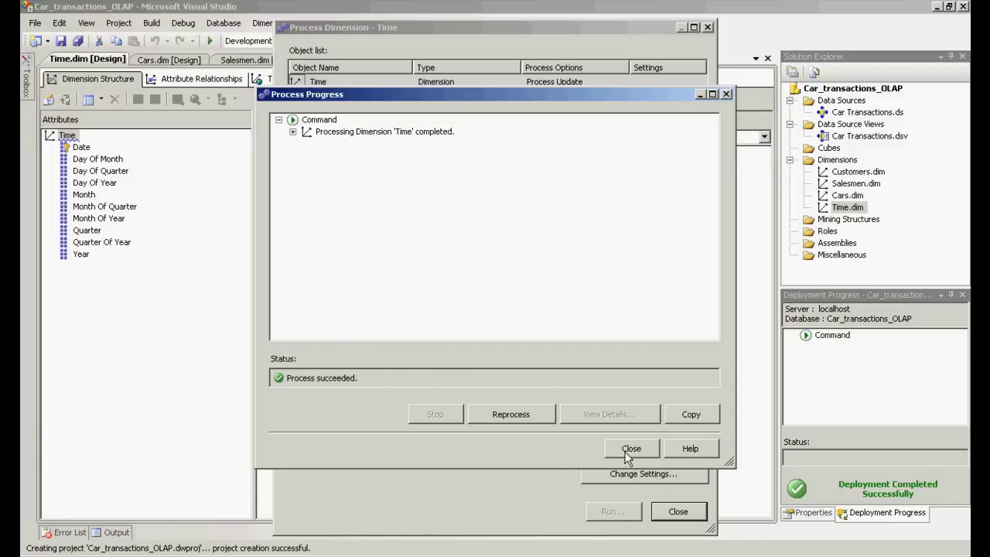
pyautogui.click(629, 450)
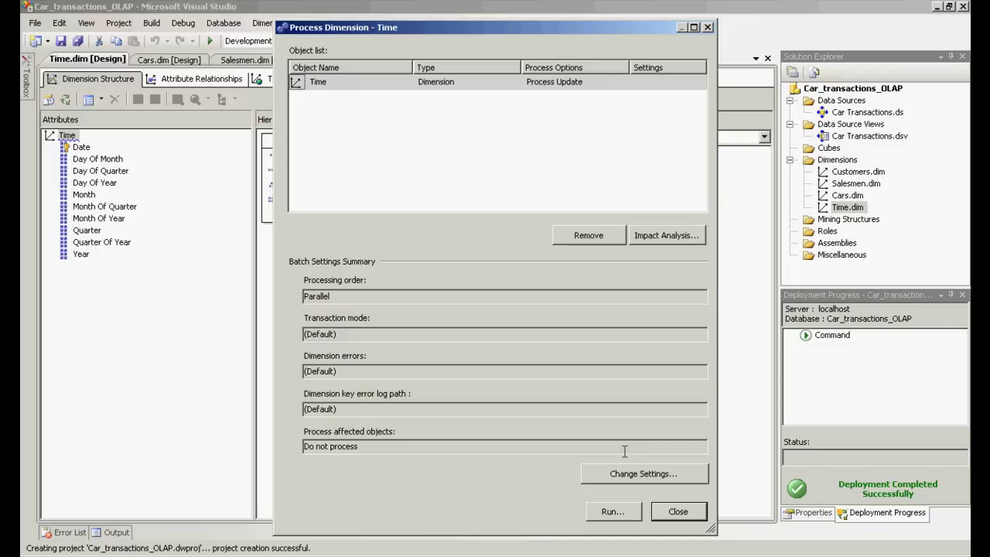
pyautogui.click(679, 512)
pyautogui.click(332, 79)
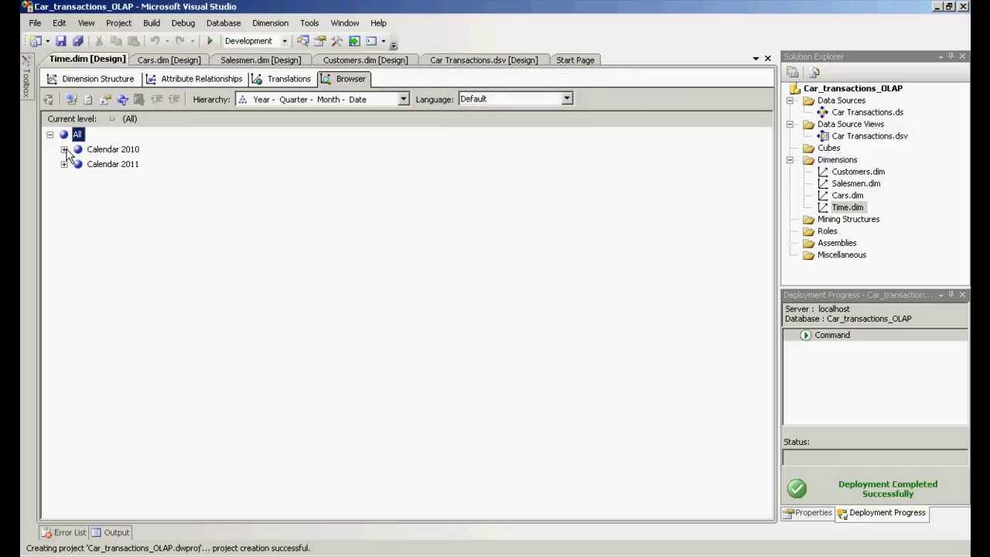
pyautogui.click(64, 164)
pyautogui.click(78, 195)
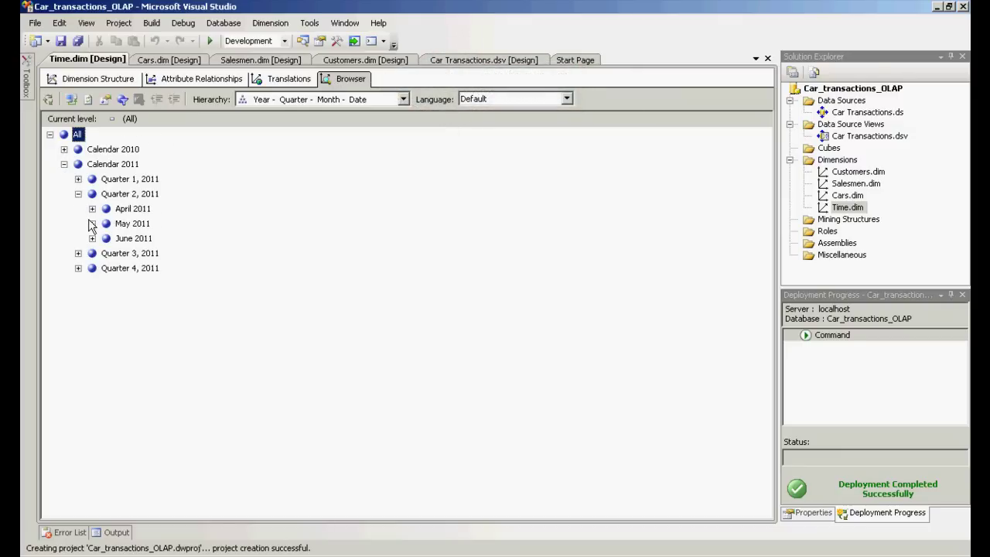
pyautogui.click(92, 210)
pyautogui.scroll(-3, 271, 266)
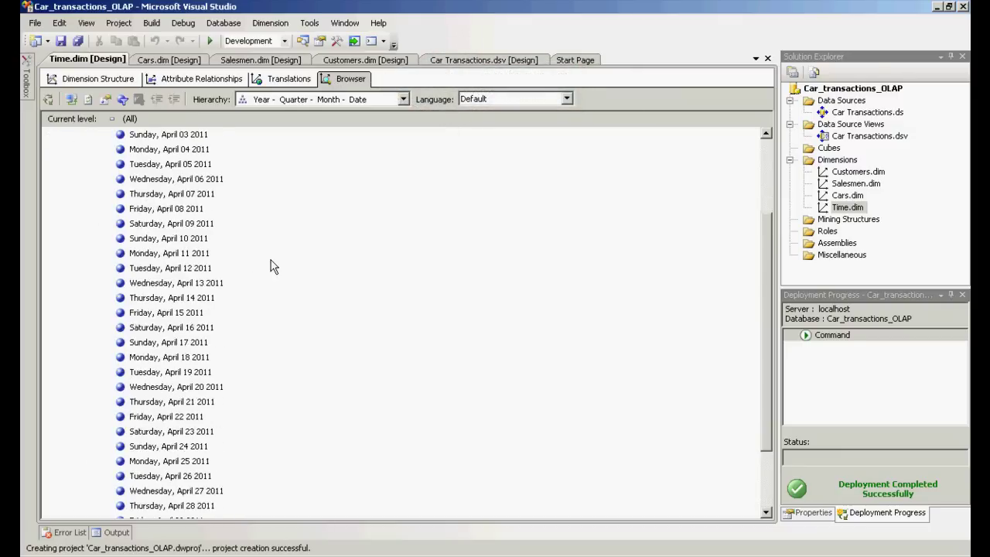
pyautogui.scroll(4, 271, 267)
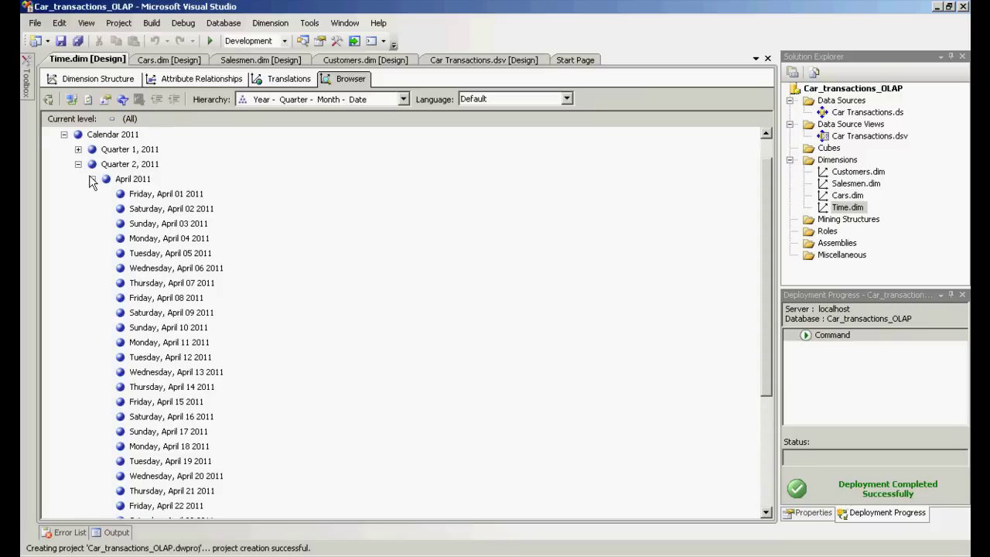
pyautogui.click(92, 179)
pyautogui.click(78, 194)
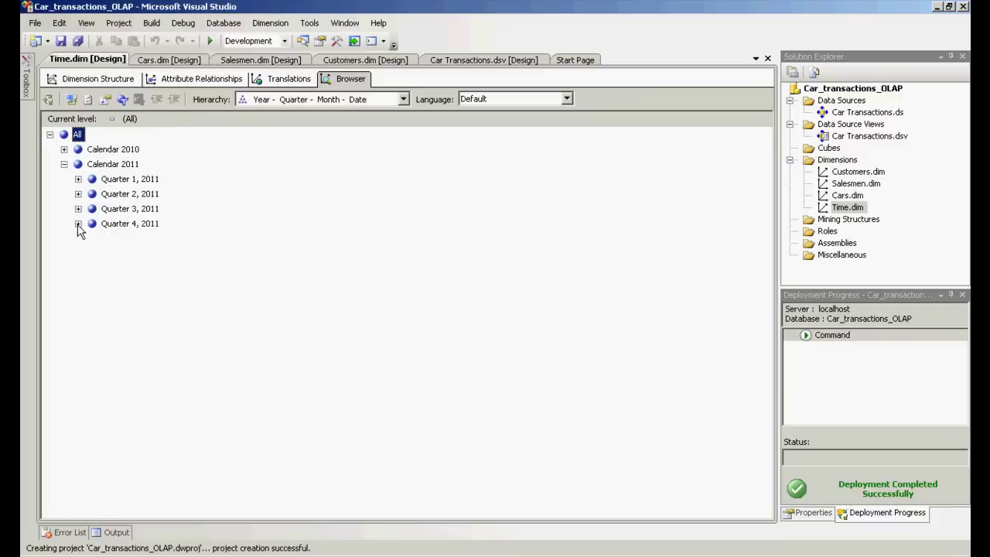
pyautogui.click(78, 224)
pyautogui.click(92, 253)
pyautogui.scroll(-1, 135, 276)
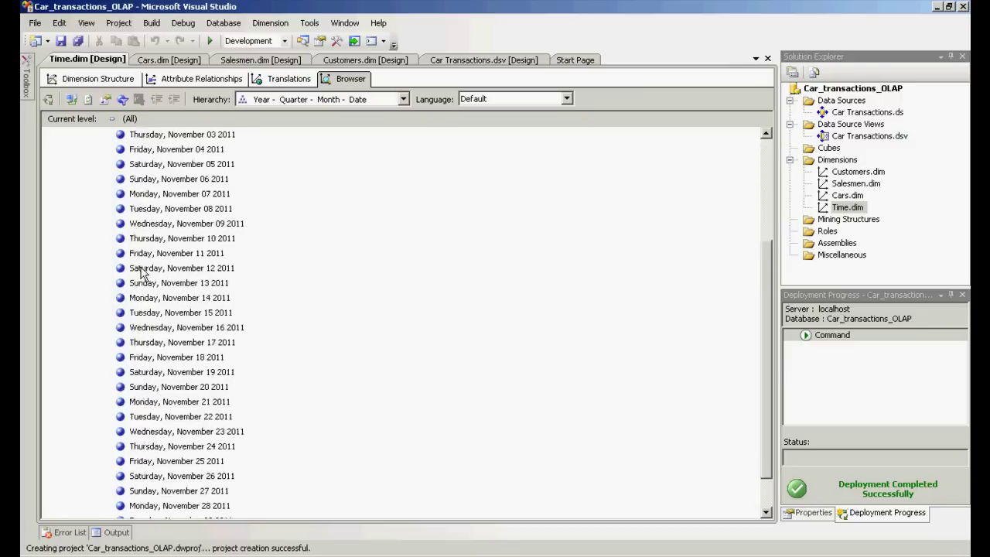
pyautogui.scroll(3, 135, 276)
pyautogui.click(78, 195)
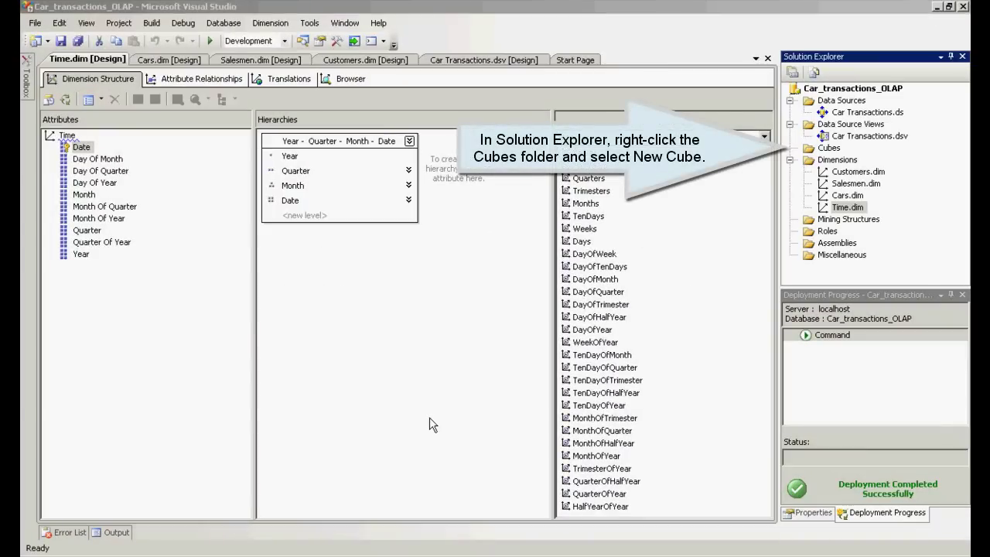
# - Build the Car Transactions cube on Transactions_facts_table with all measures and Customers, Salesmen, Cars dimensions
pyautogui.rightClick(826, 149)
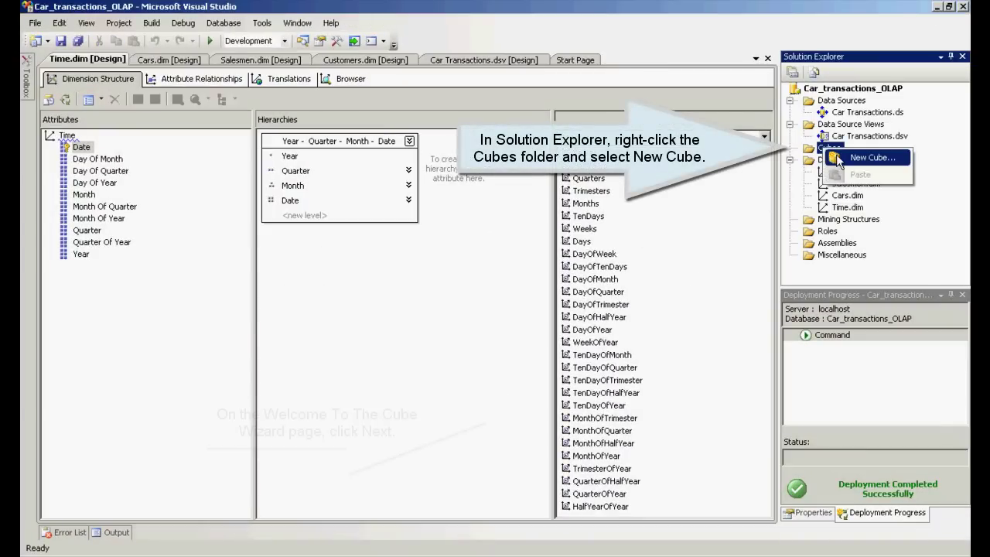
pyautogui.click(839, 158)
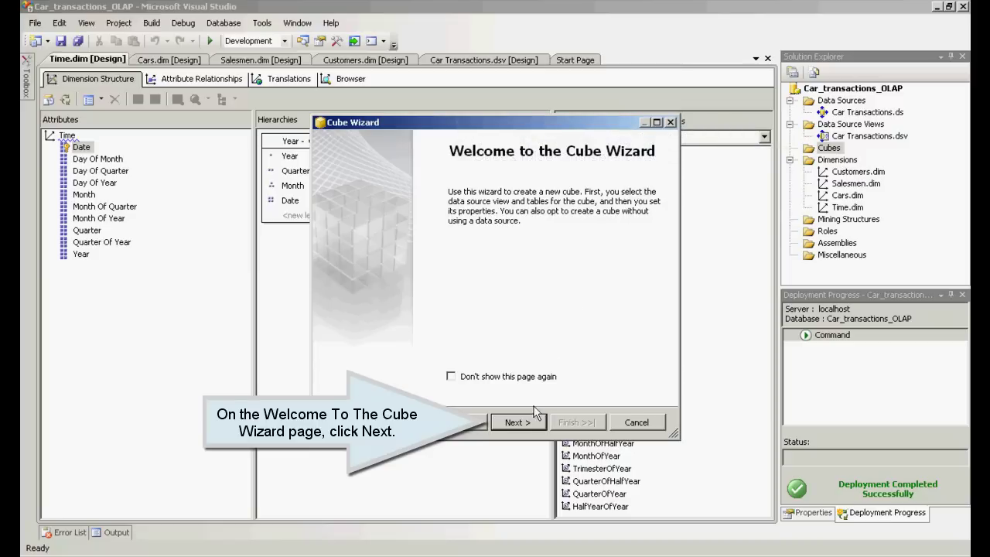
pyautogui.click(517, 423)
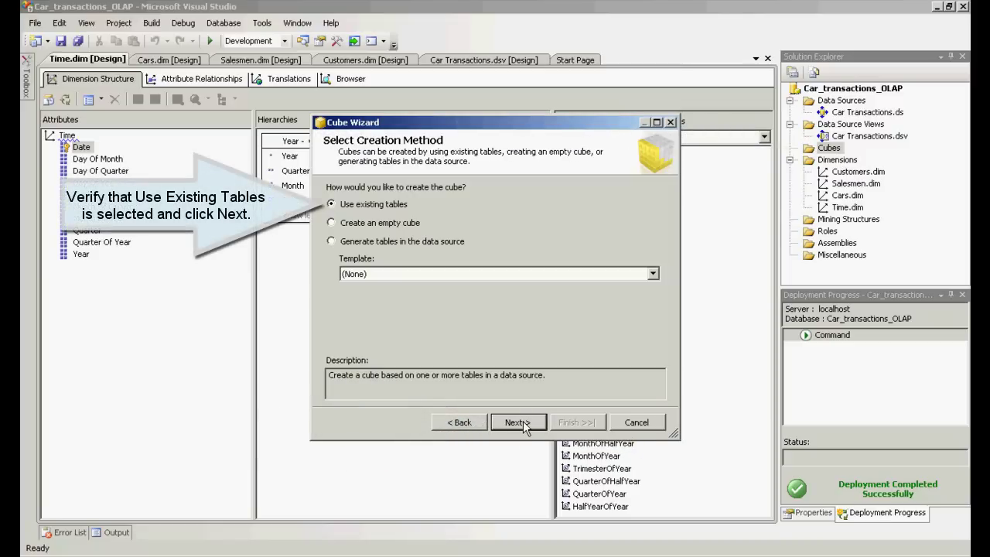
pyautogui.click(517, 422)
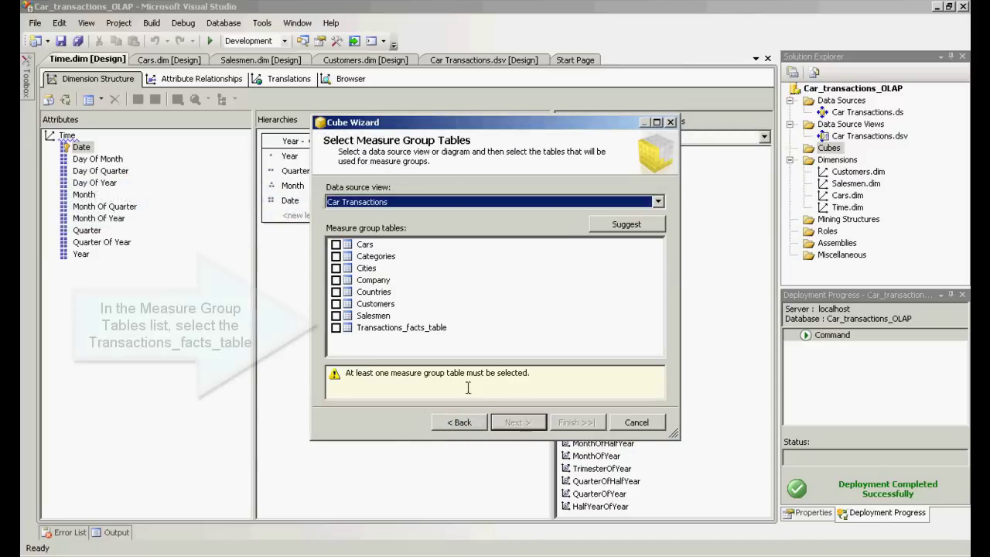
pyautogui.click(335, 328)
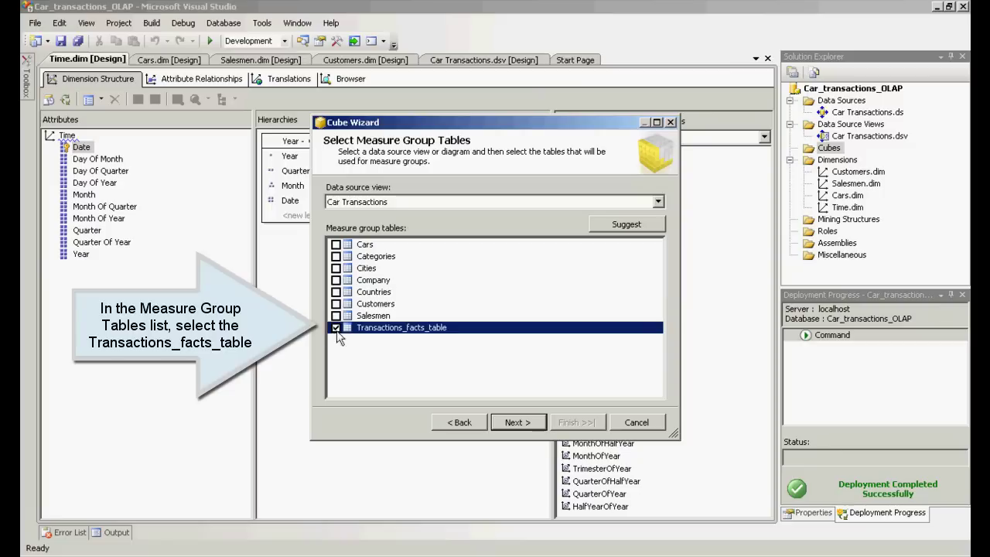
pyautogui.click(515, 424)
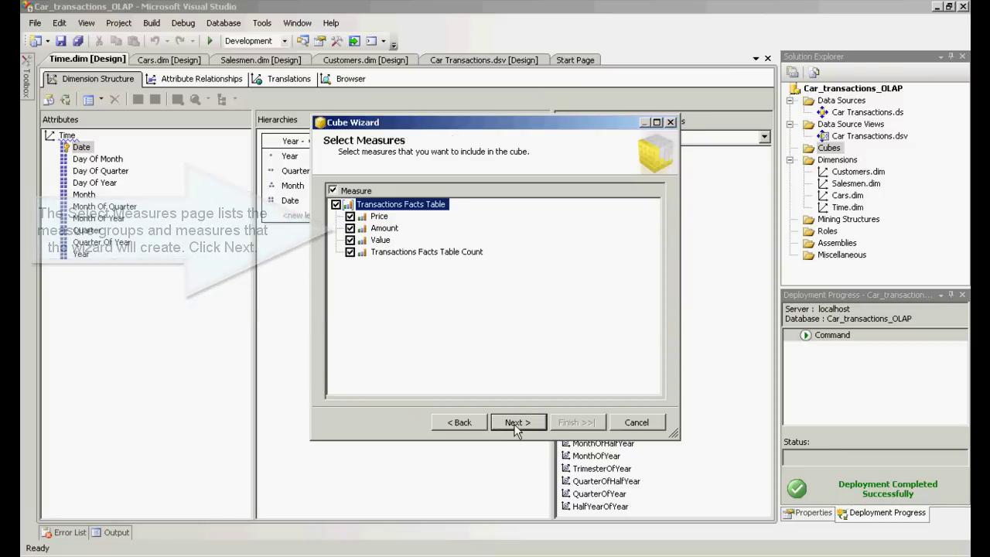
pyautogui.click(515, 425)
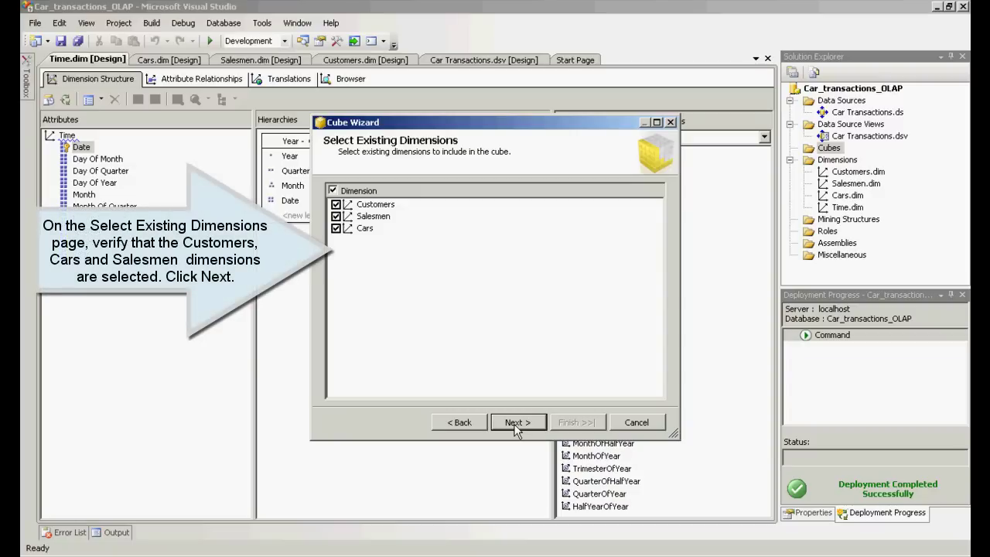
pyautogui.click(515, 425)
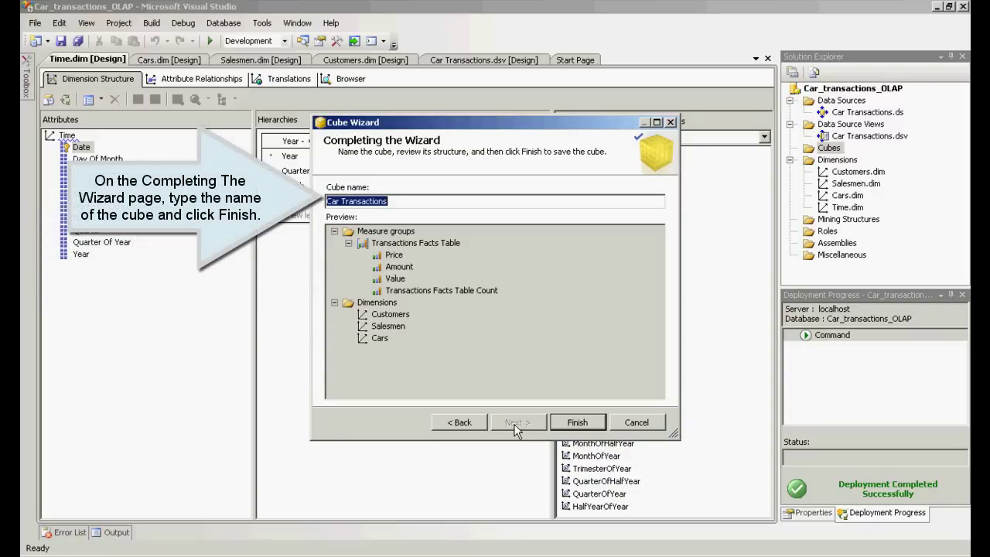
pyautogui.click(578, 422)
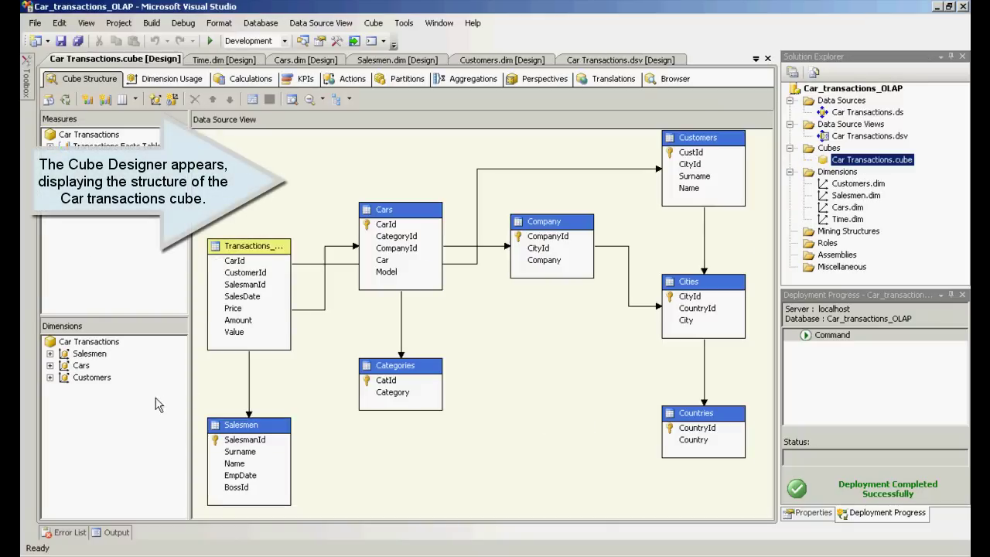
# - Add Time as a cube dimension next to Salesmen, Cars and Customers
pyautogui.rightClick(108, 424)
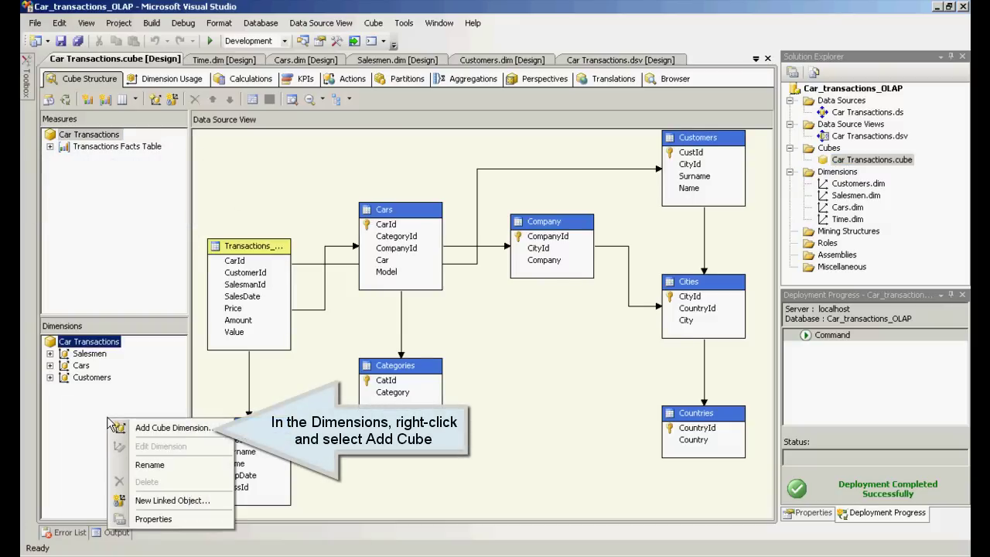
pyautogui.click(130, 430)
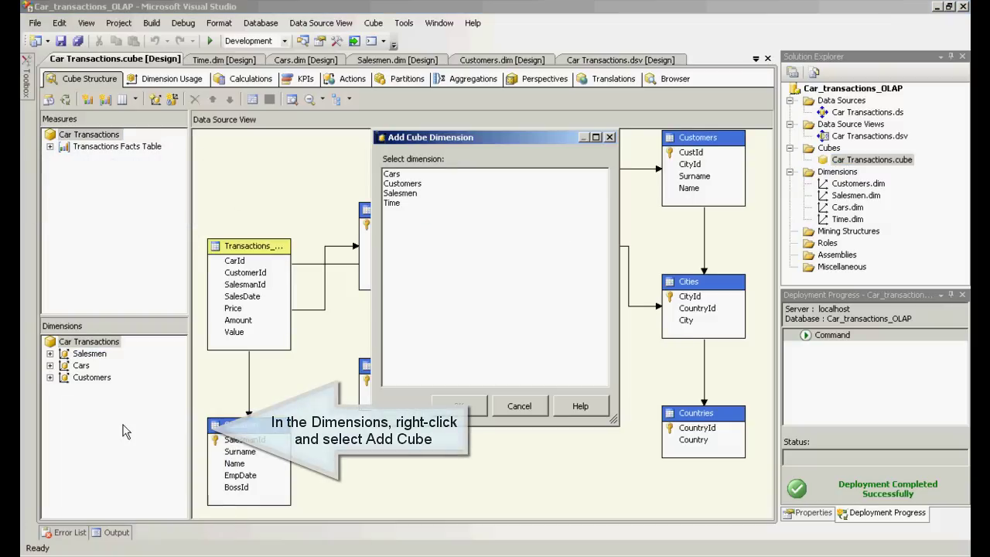
pyautogui.click(393, 203)
pyautogui.click(458, 407)
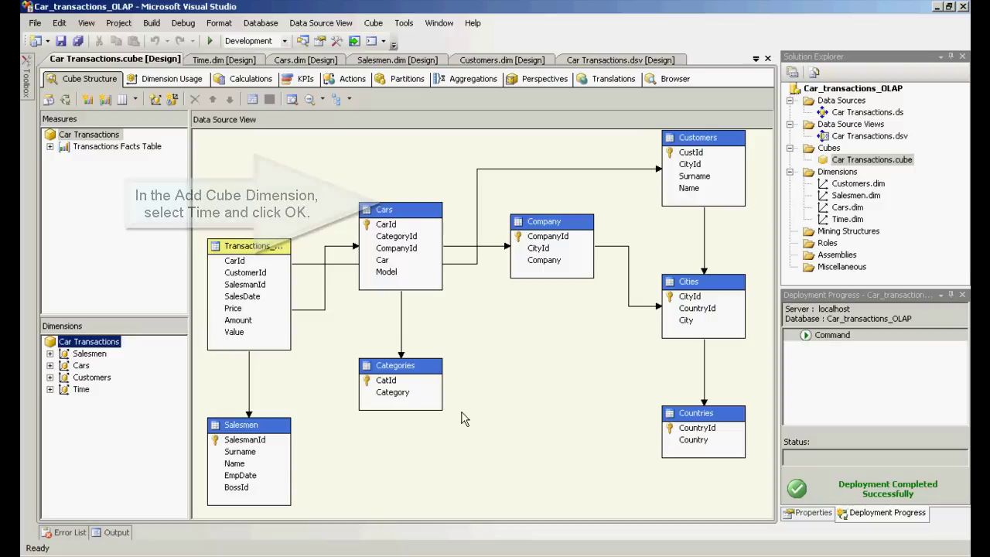
# - Define a Regular Time relationship with Date granularity mapped to the SalesDate fact column
pyautogui.click(163, 79)
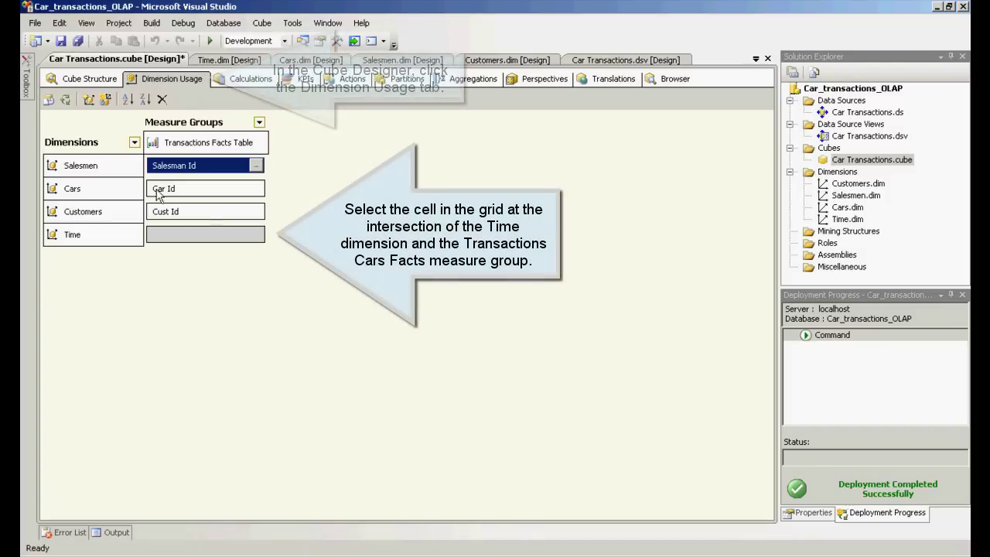
pyautogui.click(185, 234)
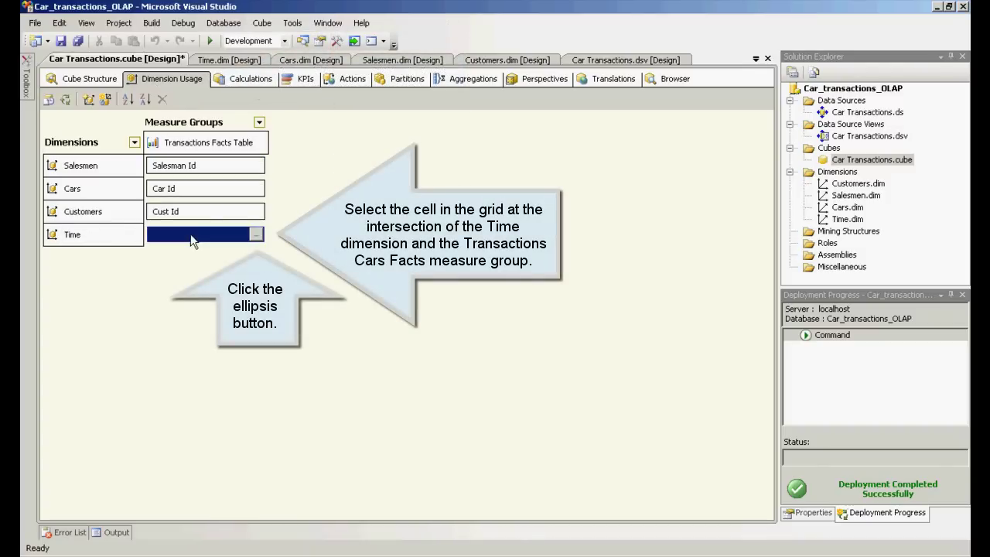
pyautogui.click(259, 235)
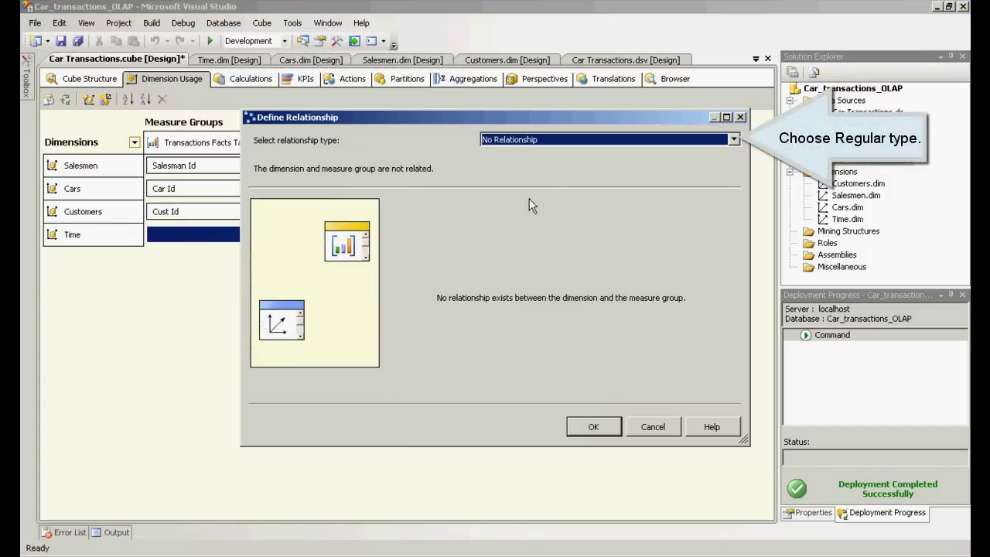
pyautogui.click(733, 140)
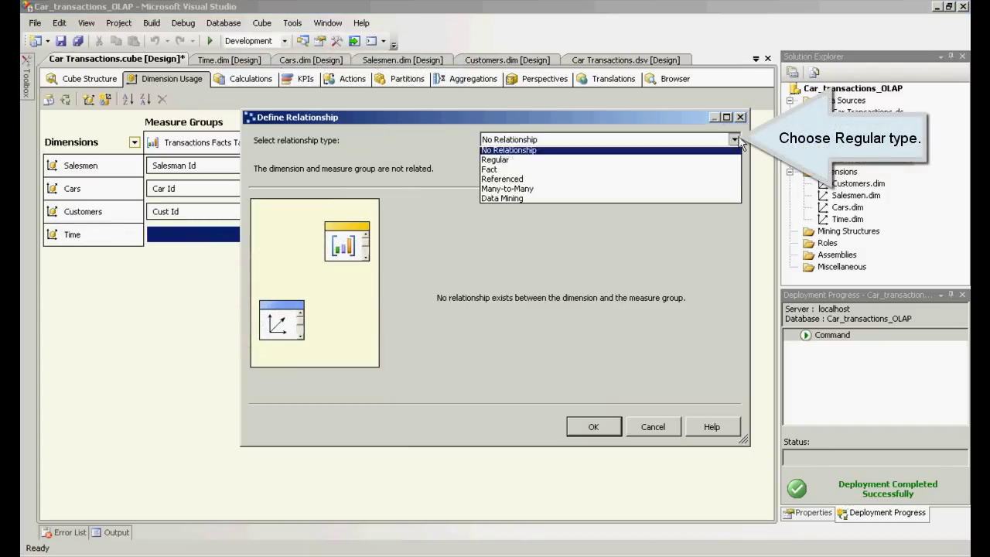
pyautogui.click(616, 161)
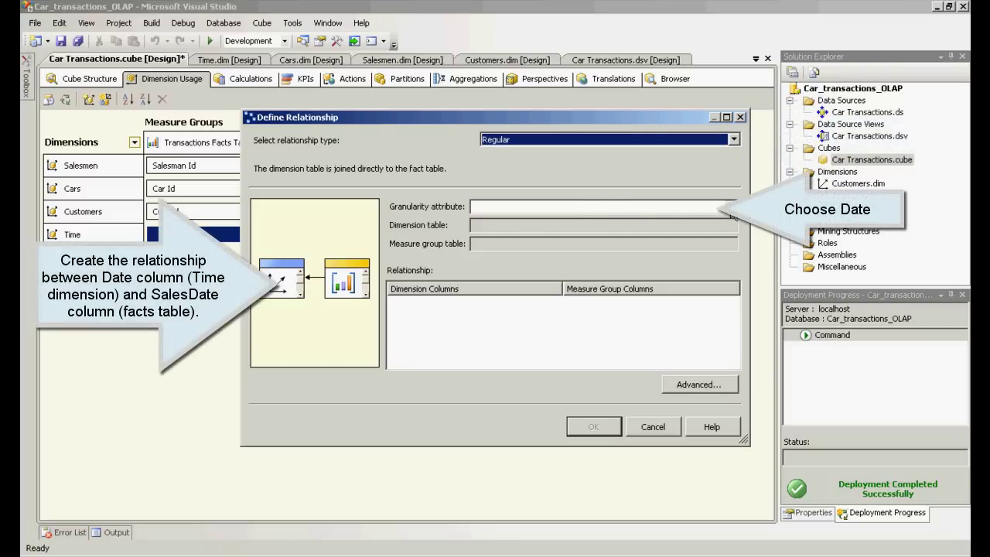
pyautogui.click(731, 207)
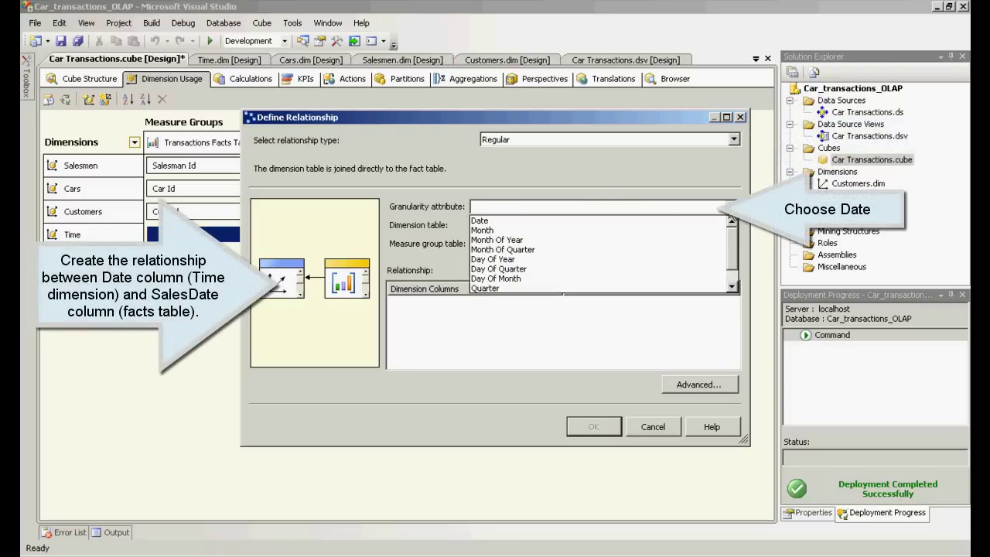
pyautogui.click(481, 221)
pyautogui.click(587, 304)
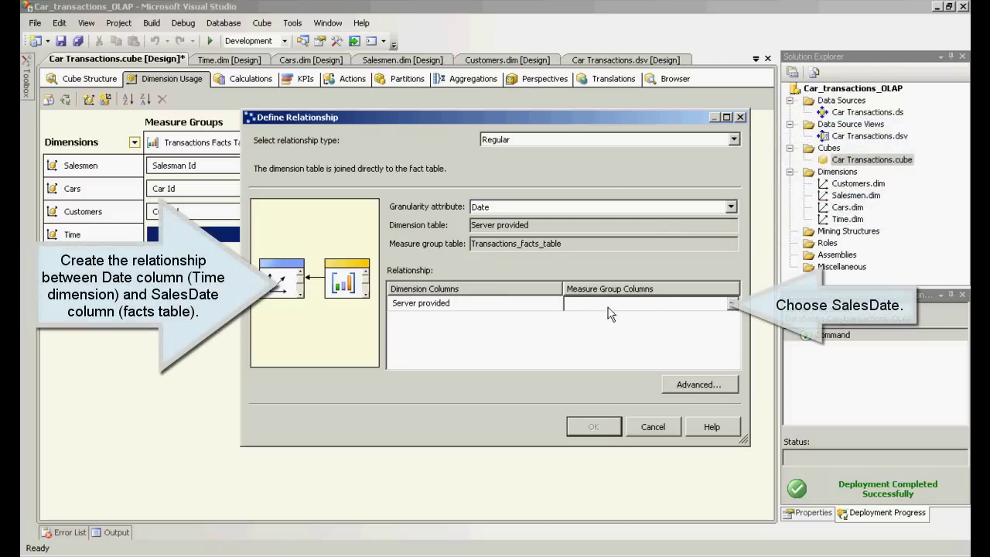
pyautogui.click(731, 306)
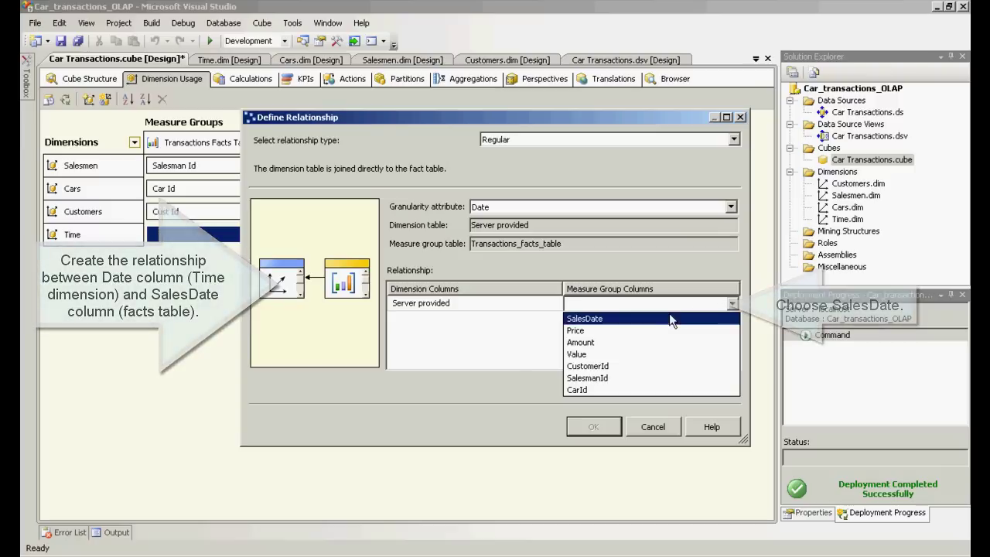
pyautogui.click(618, 320)
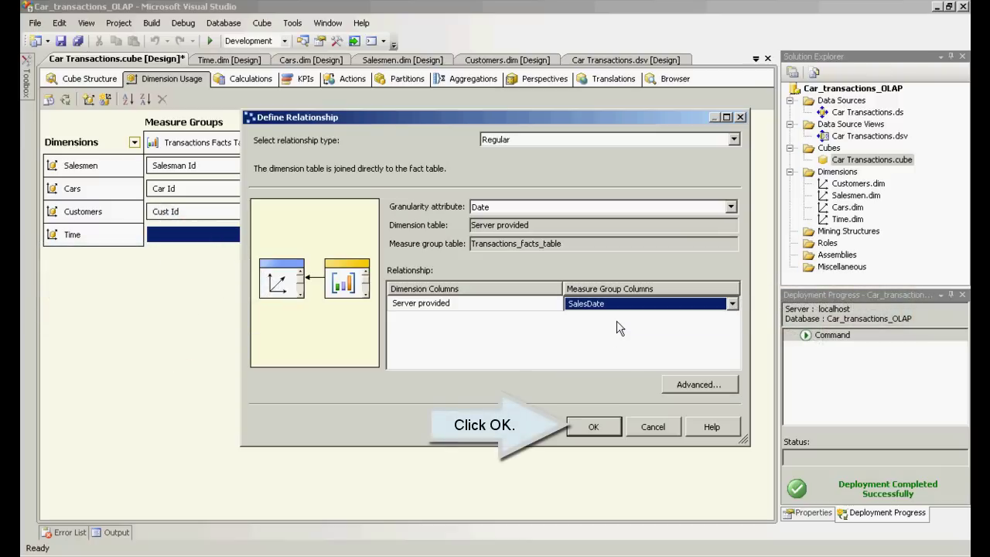
pyautogui.click(596, 428)
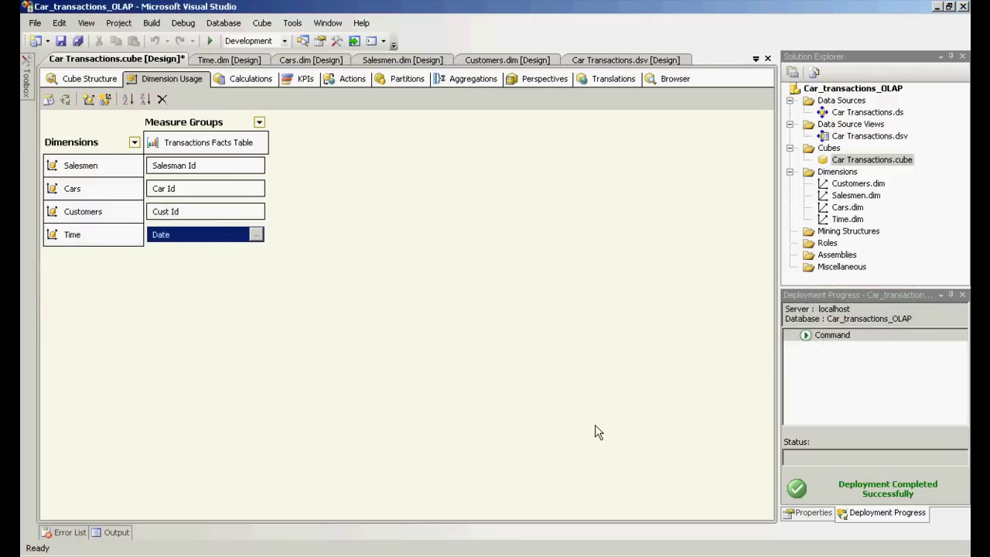
pyautogui.click(76, 84)
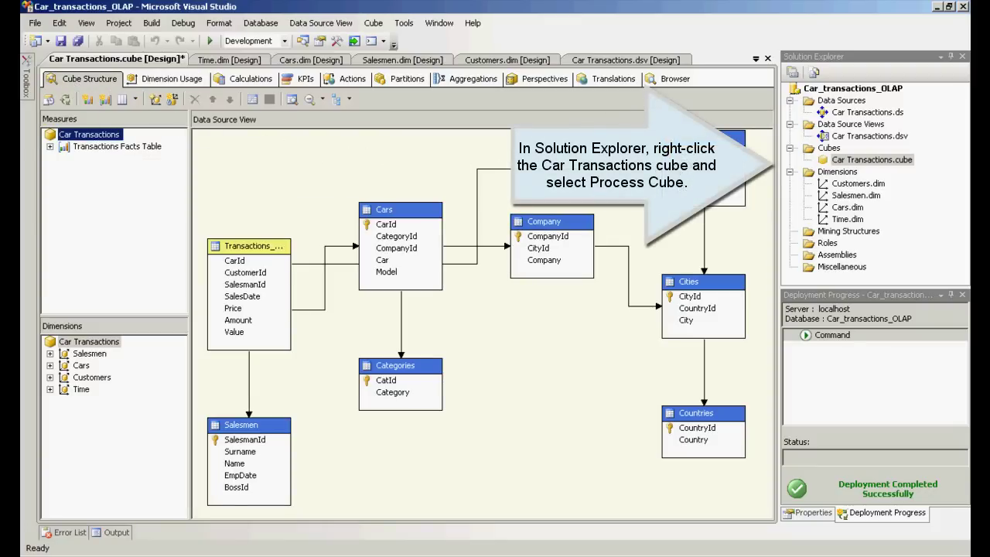
# - Deploy the project and run a full process of the Car Transactions cube, then close the processing dialogs
pyautogui.rightClick(858, 162)
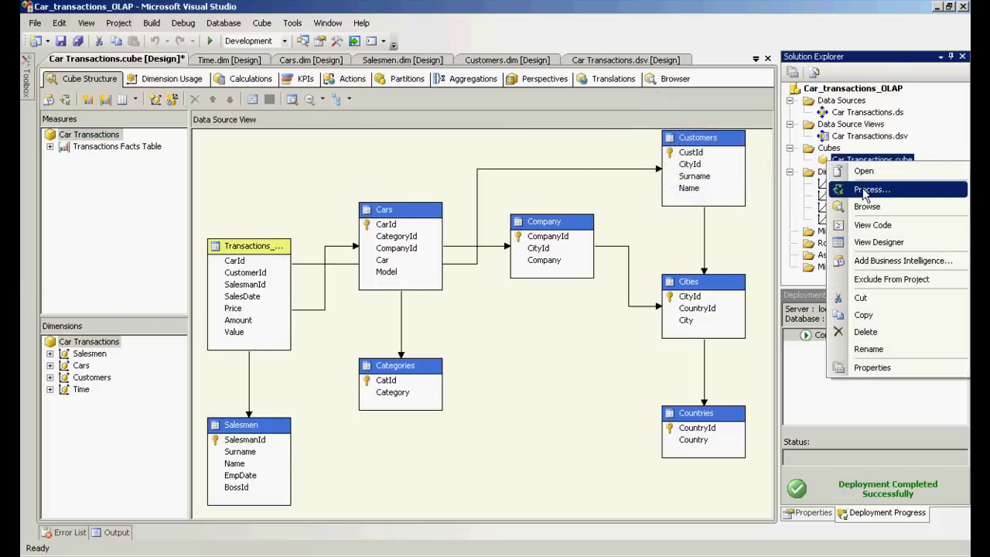
pyautogui.click(863, 191)
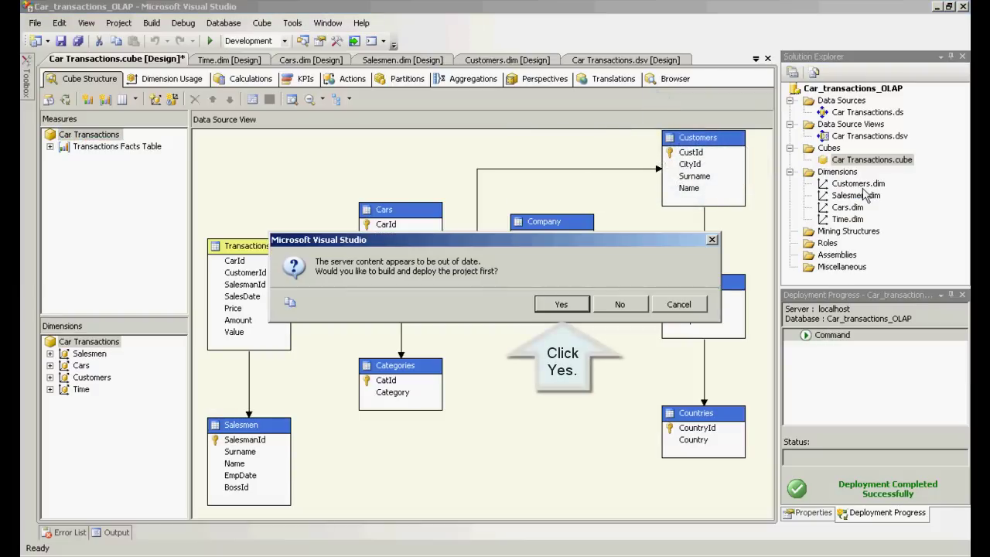
pyautogui.click(563, 305)
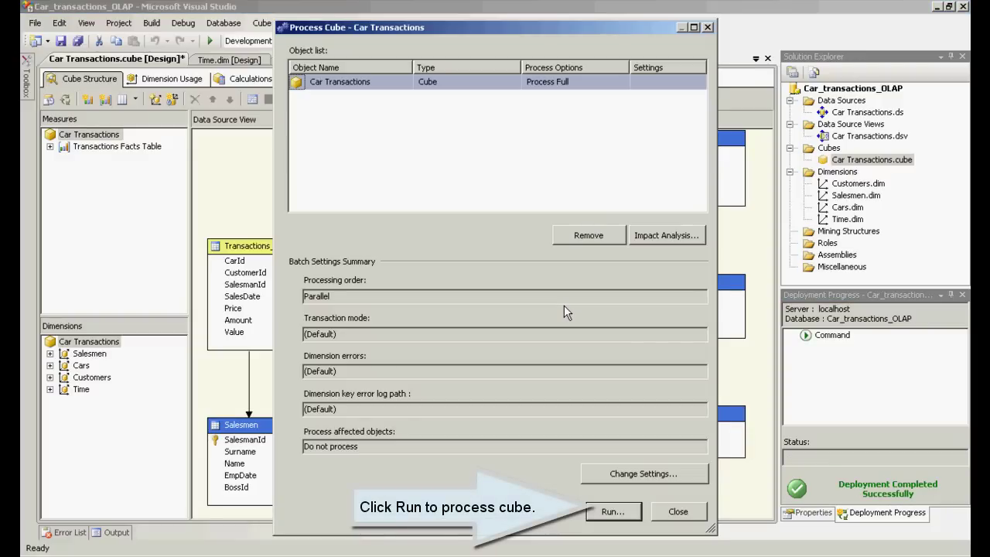
pyautogui.click(607, 513)
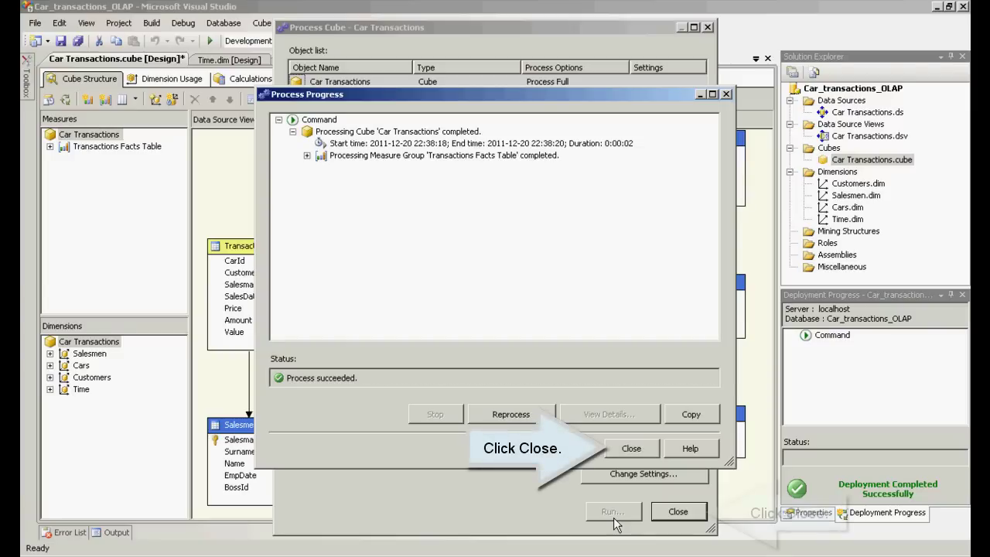
pyautogui.click(631, 447)
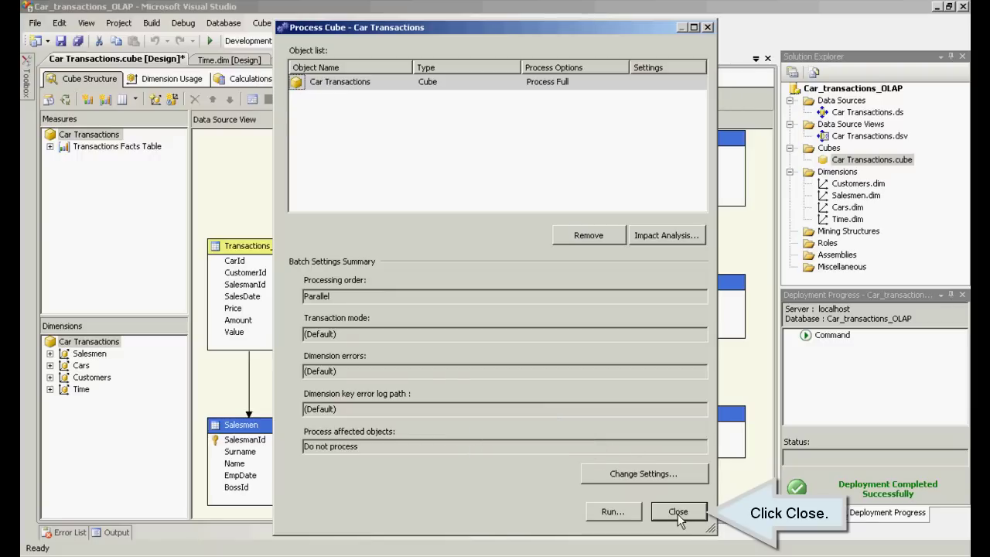
pyautogui.click(678, 512)
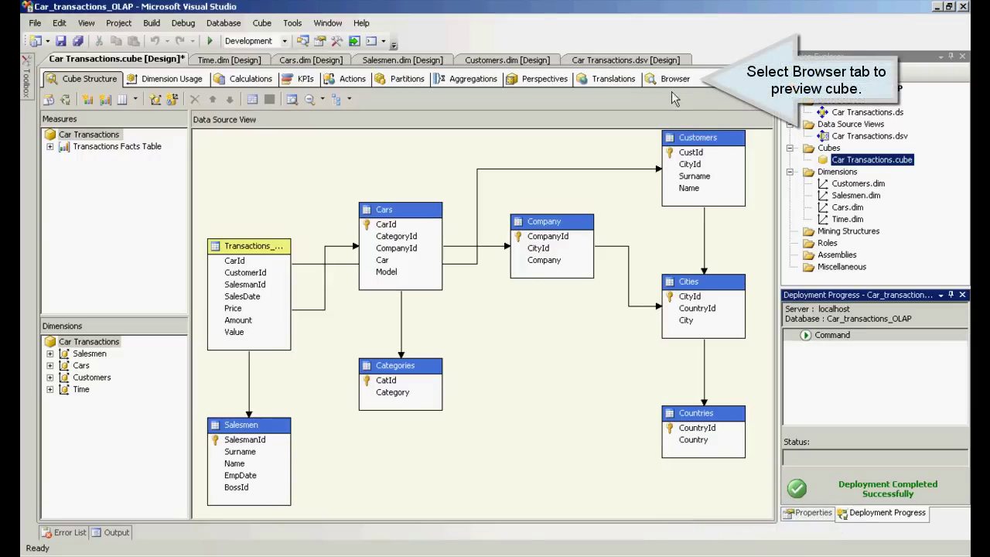
# - In the cube browser, pivot Amount with Time on rows and Salesmen on columns
pyautogui.click(673, 80)
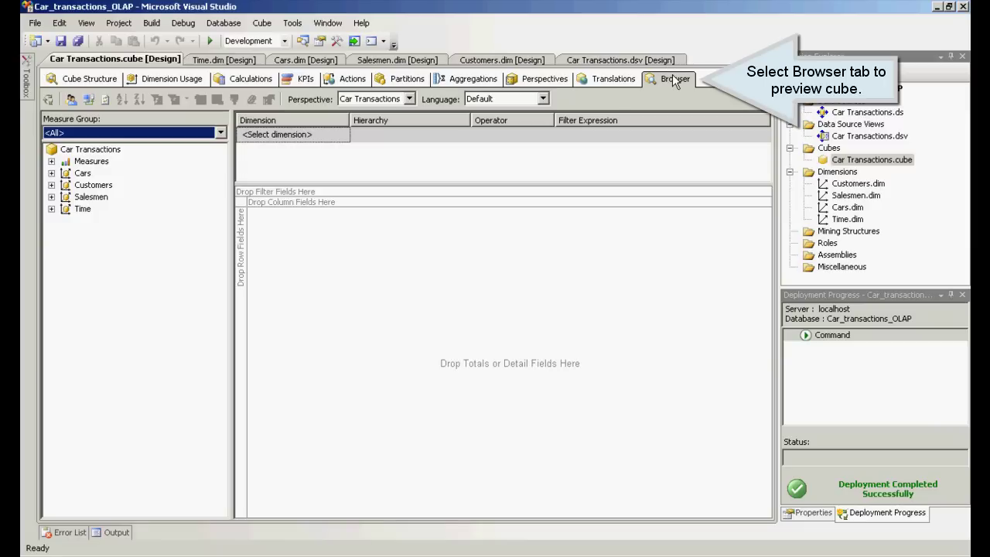
pyautogui.click(52, 161)
pyautogui.click(66, 173)
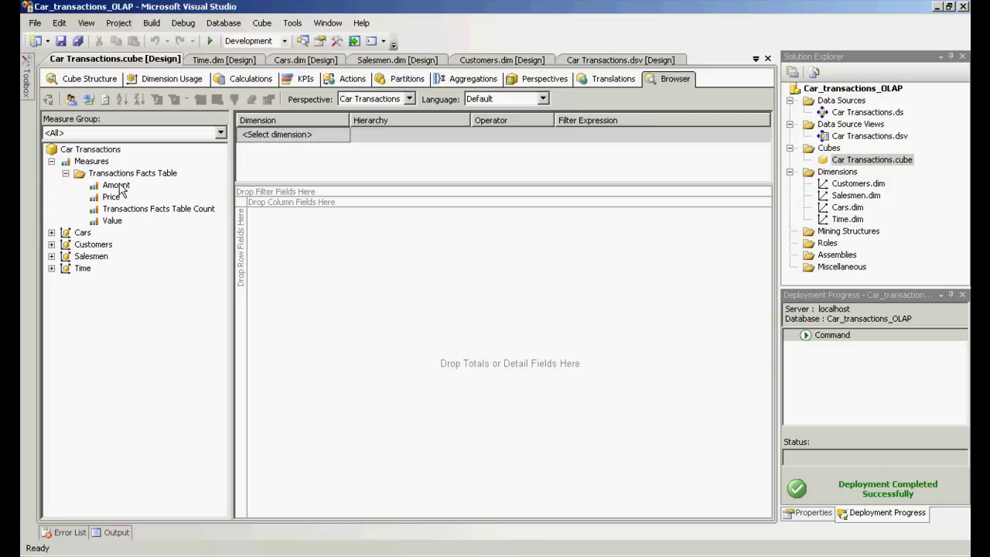
pyautogui.moveTo(118, 185); pyautogui.dragTo(340, 247)
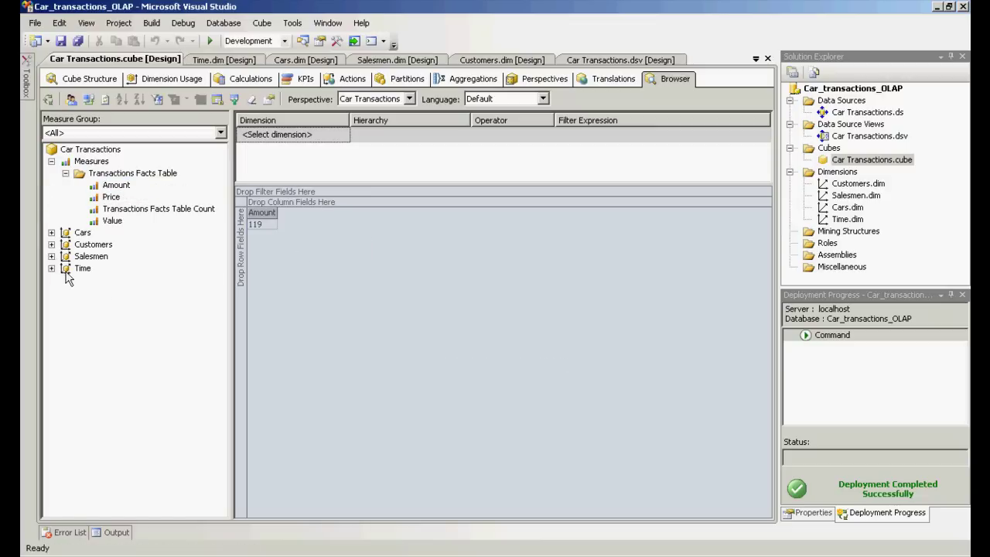
pyautogui.moveTo(81, 268); pyautogui.dragTo(240, 250)
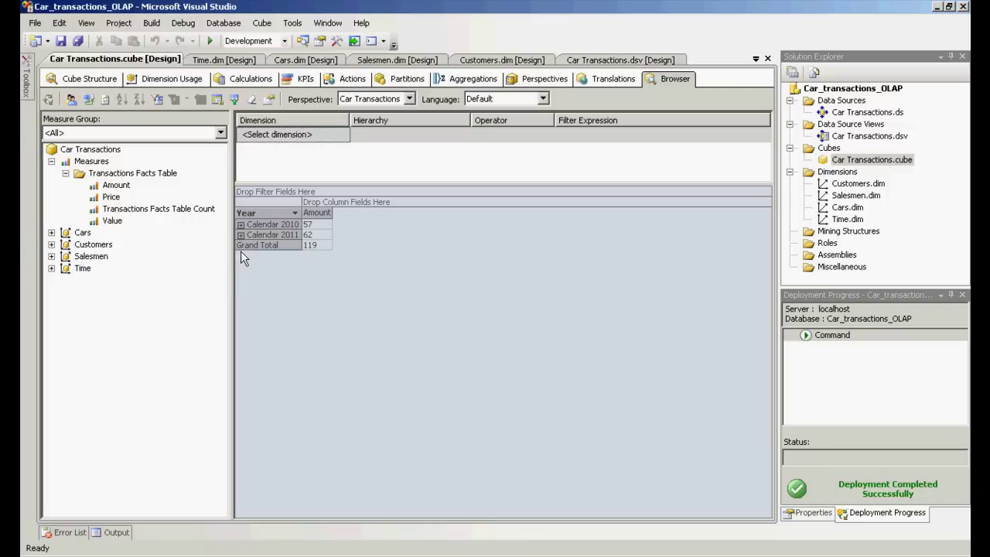
pyautogui.moveTo(97, 262); pyautogui.dragTo(338, 204)
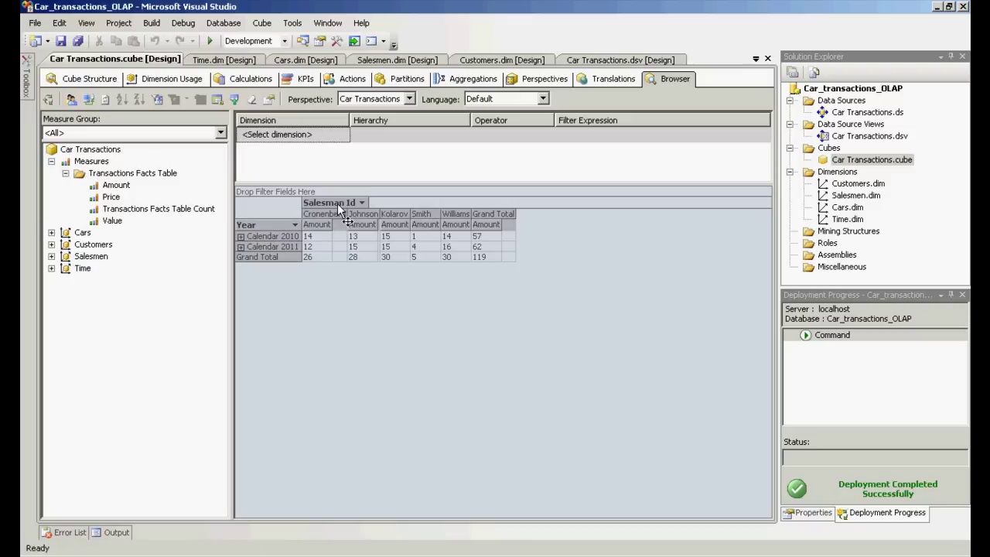
# - Drill Calendar 2011 down through Quarter 4 to November 2011's individual dates
pyautogui.doubleClick(267, 248)
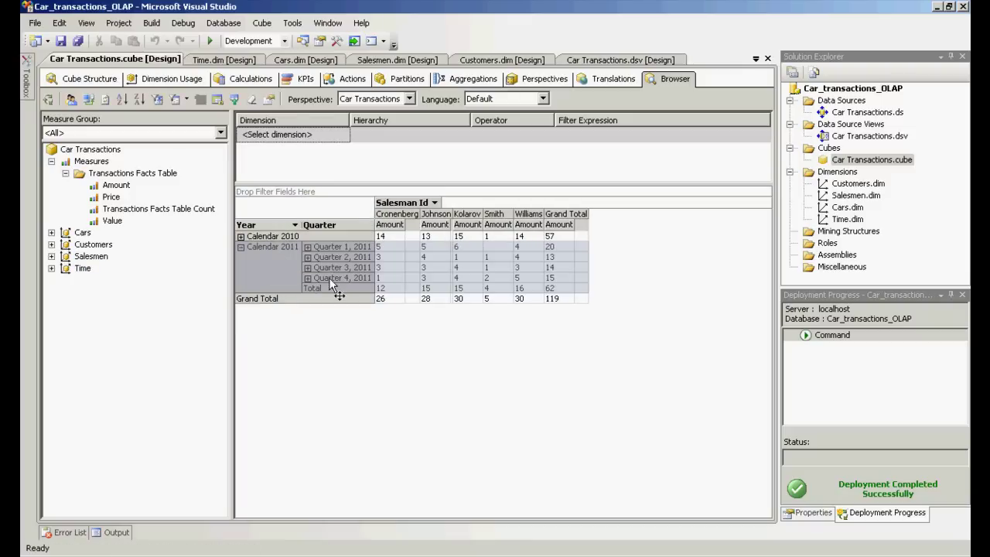
pyautogui.doubleClick(325, 276)
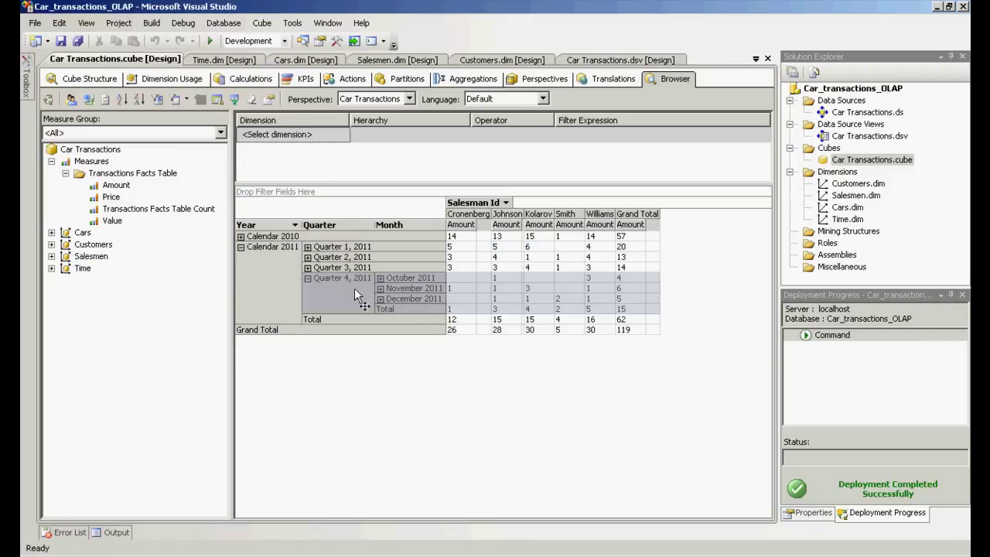
pyautogui.doubleClick(408, 287)
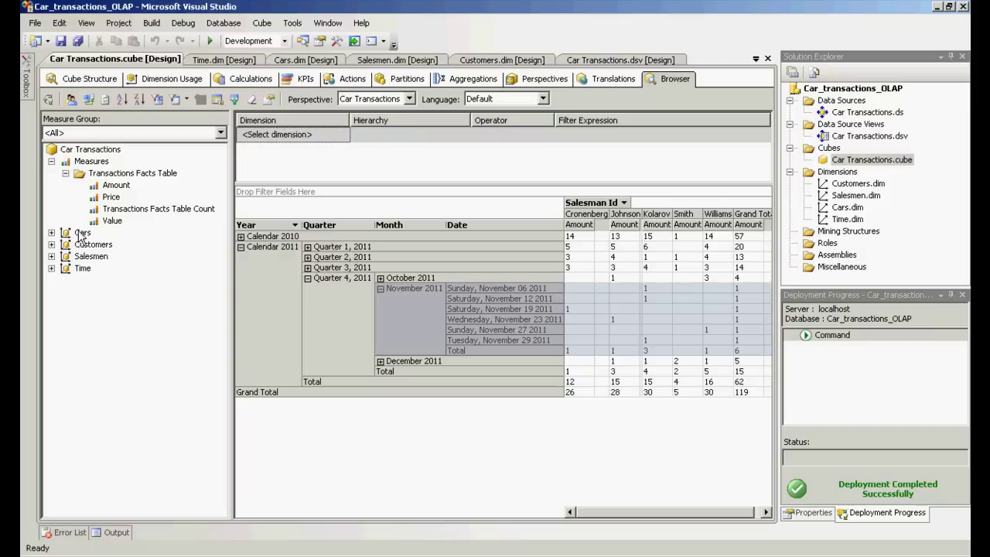
# - Add Cars as a row level after Date and expand all six November 2011 dates into car companies
pyautogui.moveTo(81, 232); pyautogui.dragTo(551, 302)
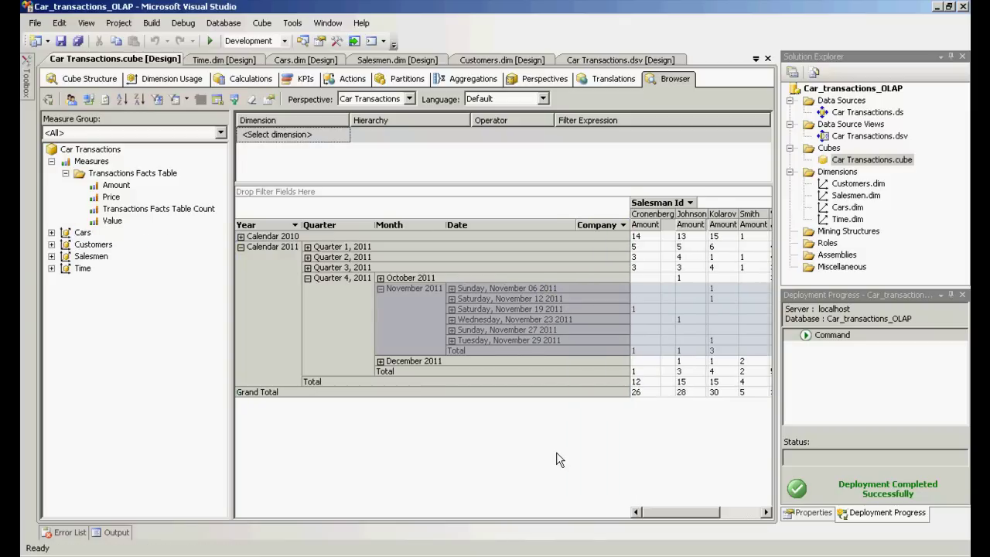
pyautogui.doubleClick(468, 289)
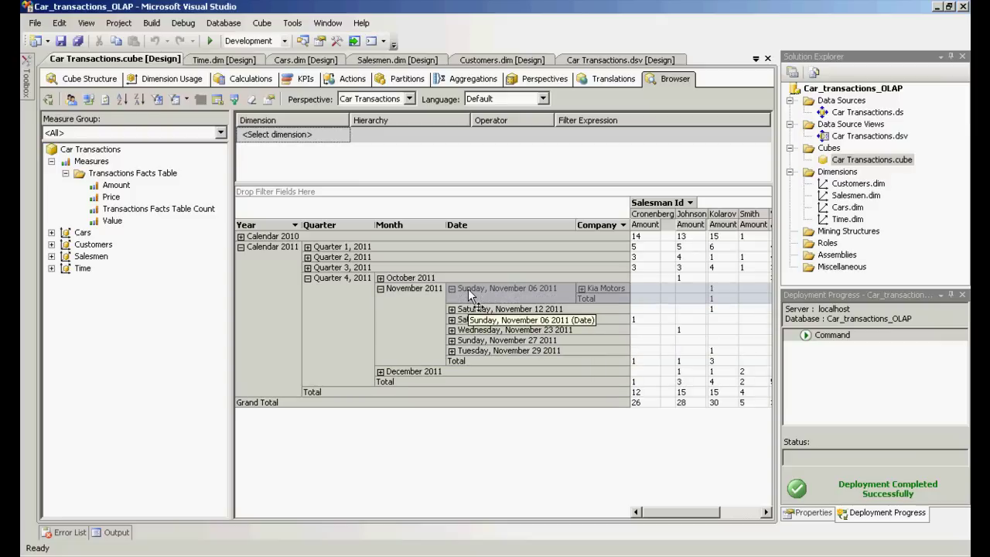
pyautogui.doubleClick(463, 310)
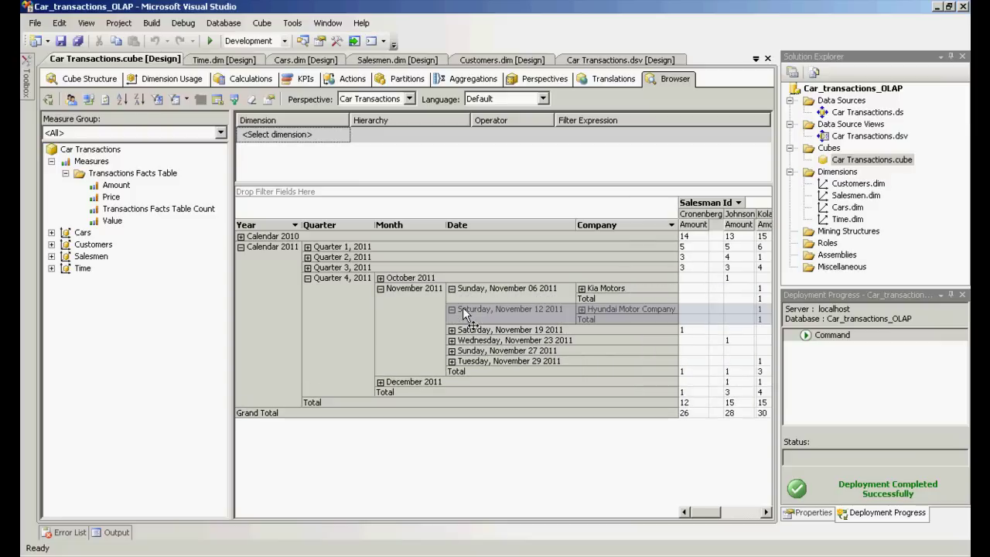
pyautogui.doubleClick(463, 331)
pyautogui.doubleClick(463, 352)
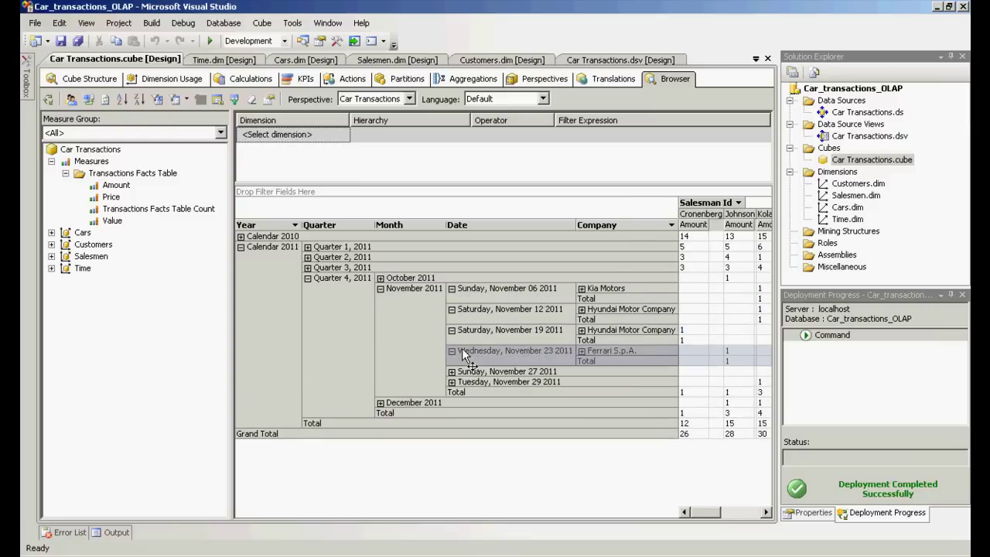
pyautogui.doubleClick(462, 373)
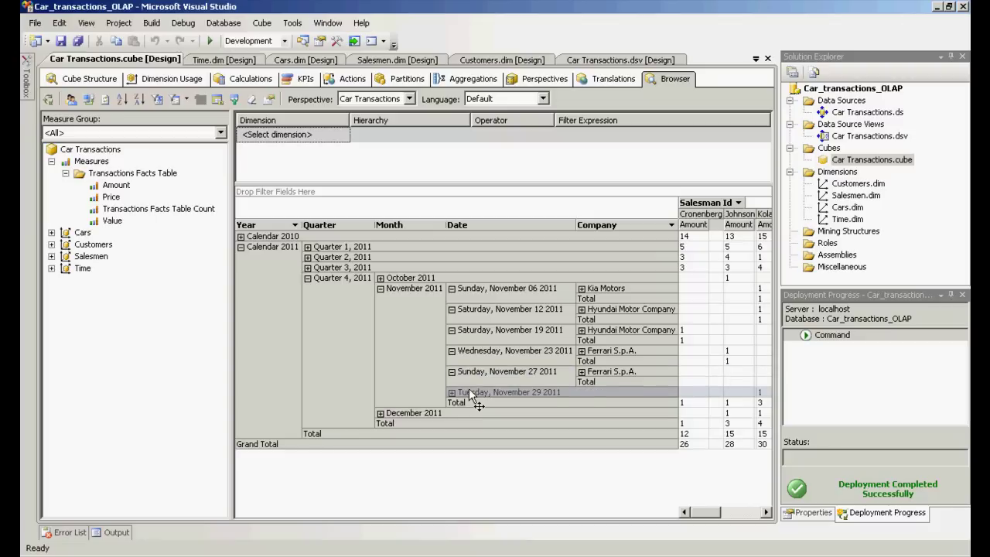
pyautogui.doubleClick(469, 394)
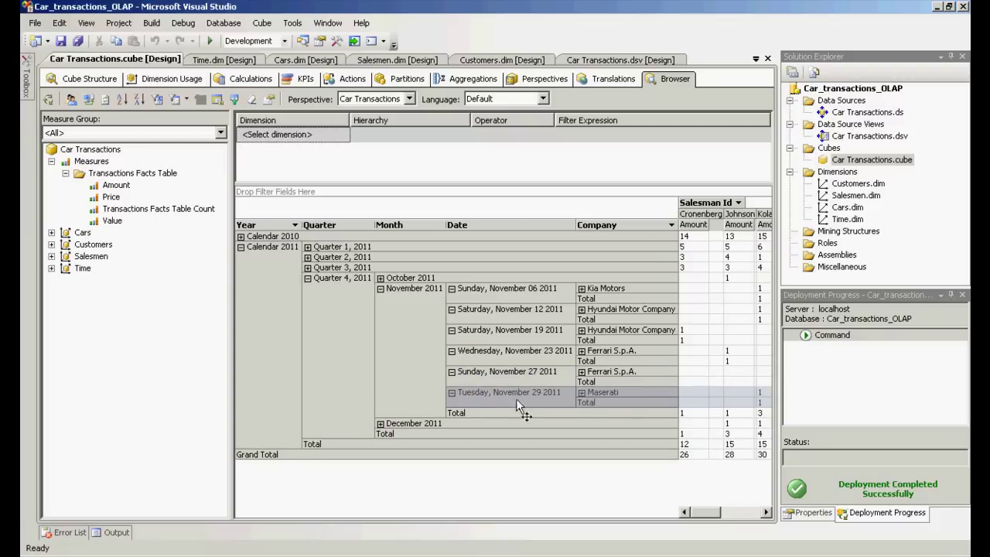
# - Drill Ferrari S.p.A. on November 27 down to the California model and widen the pivot grid
pyautogui.click(582, 372)
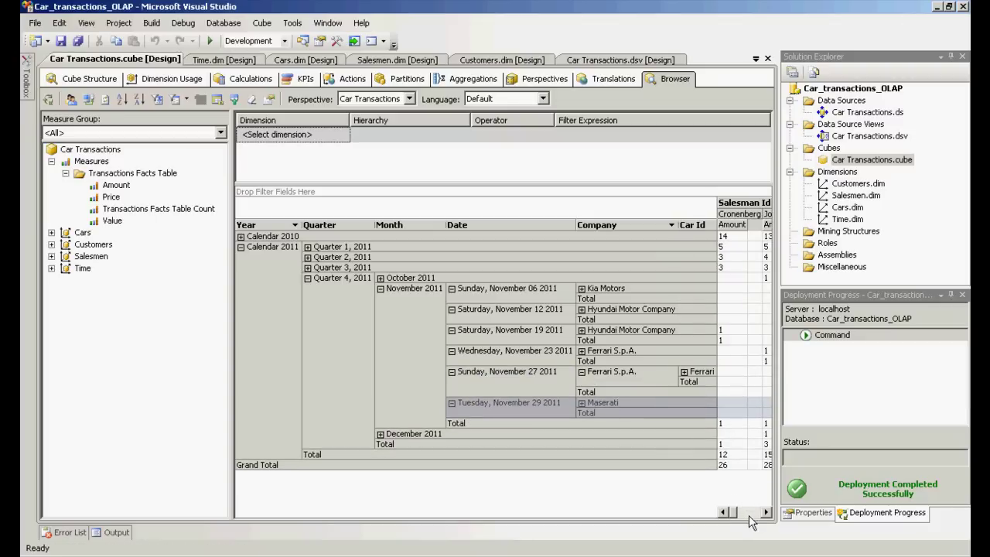
pyautogui.click(697, 373)
pyautogui.doubleClick(696, 370)
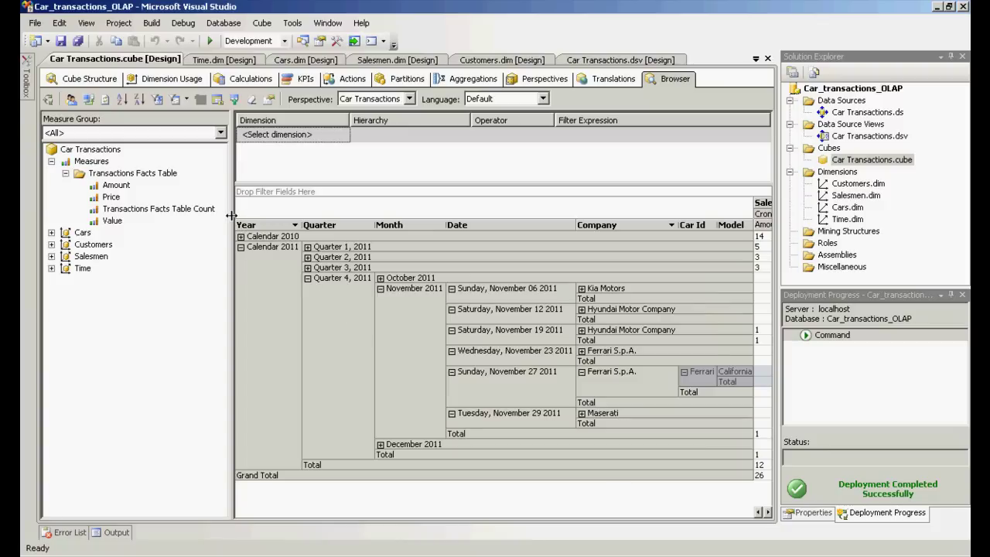
pyautogui.moveTo(230, 215); pyautogui.dragTo(120, 210)
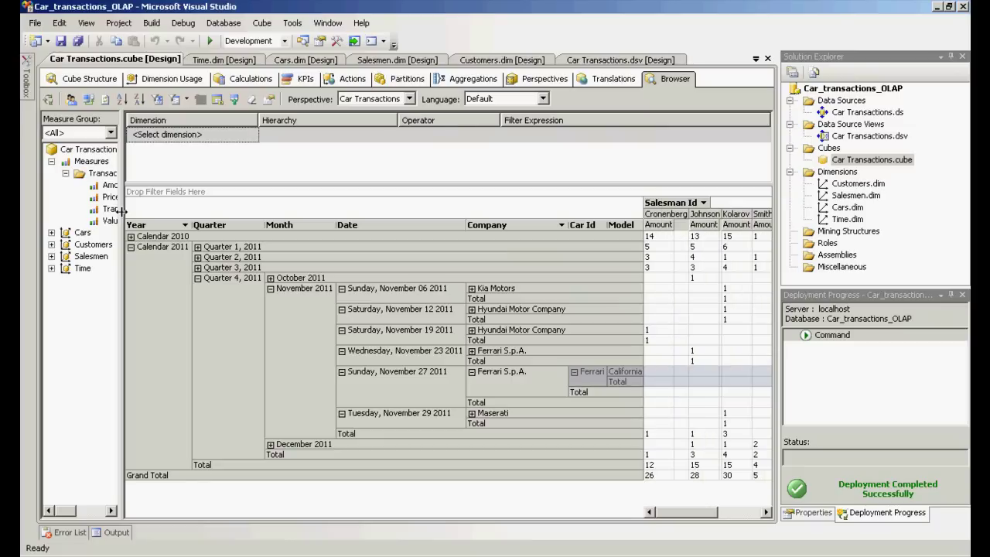
pyautogui.moveTo(700, 514)
pyautogui.mouseDown()
pyautogui.moveTo(736, 524)
pyautogui.moveTo(674, 524)
pyautogui.moveTo(749, 519)
pyautogui.moveTo(686, 520)
pyautogui.mouseUp()
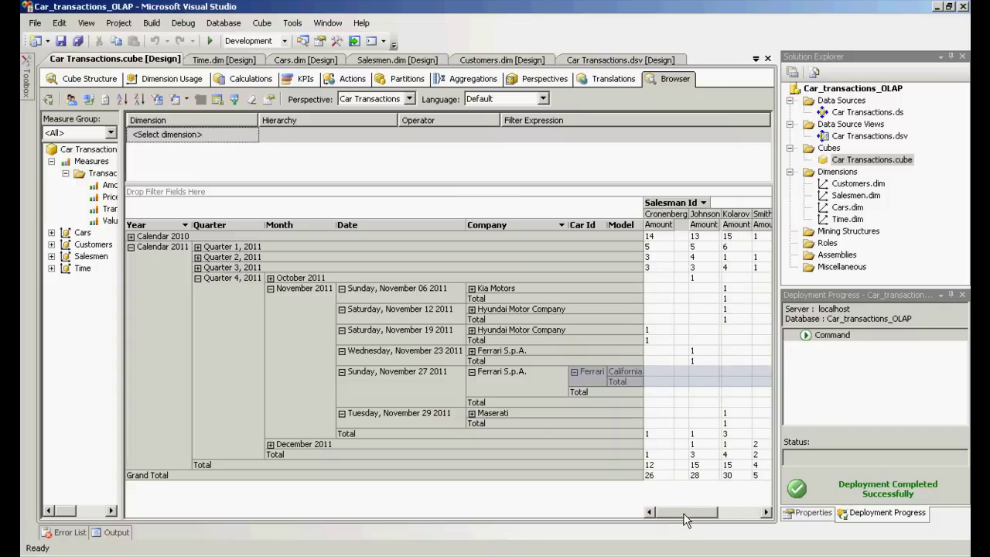